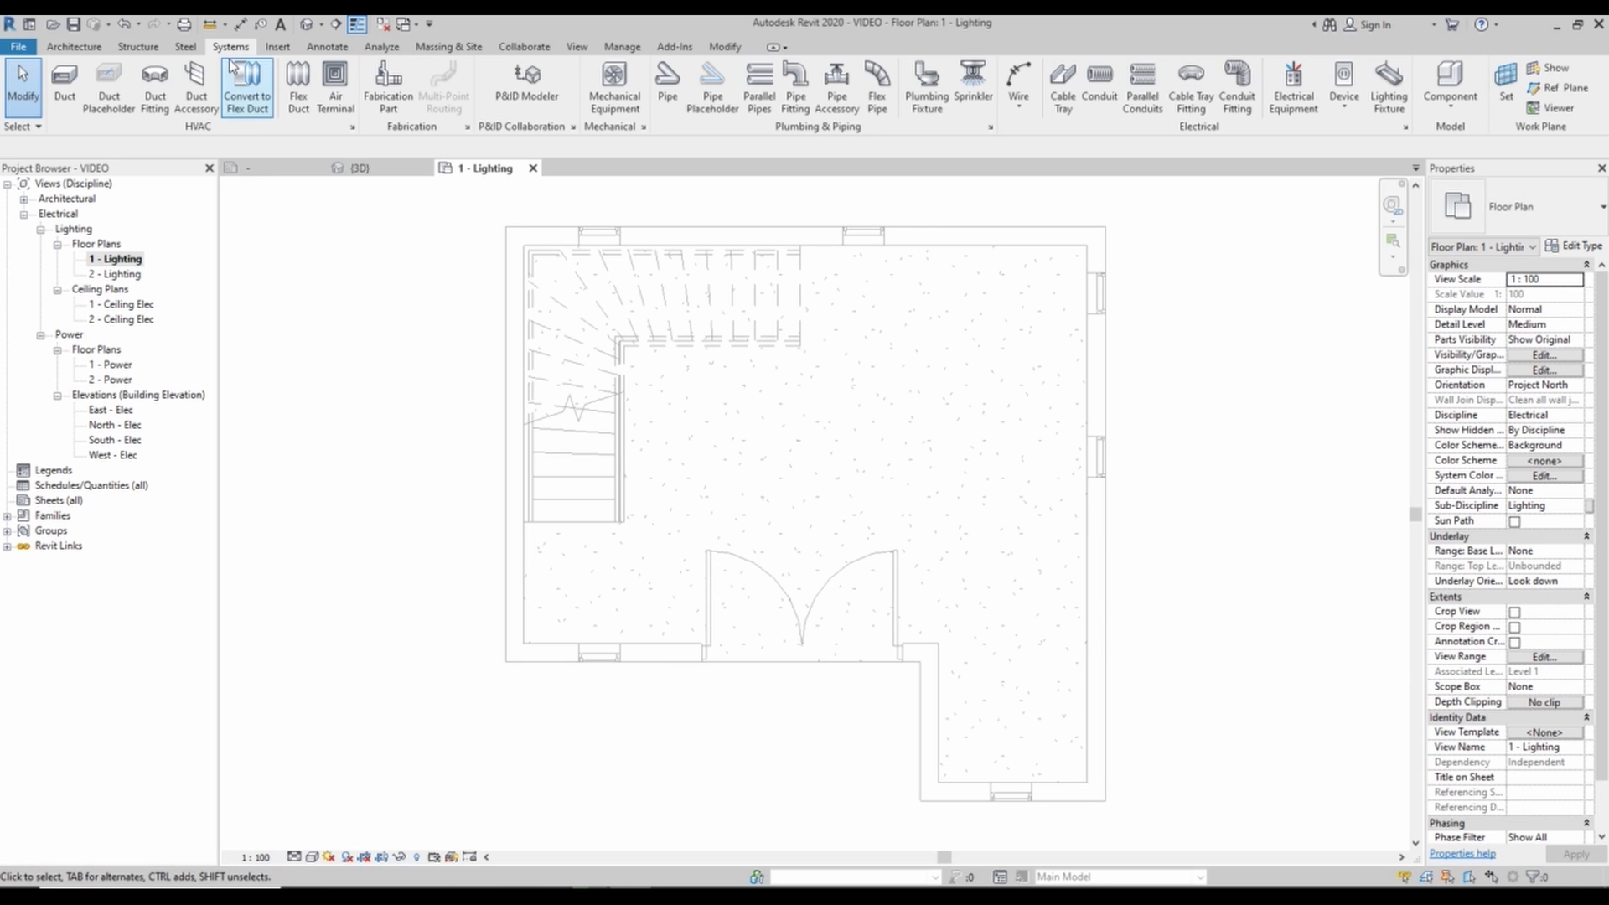
- Load the ARC_Sprinkler_Combined family from the Project folder into the model
{"action": "left_click", "coordinate": [278, 47]}
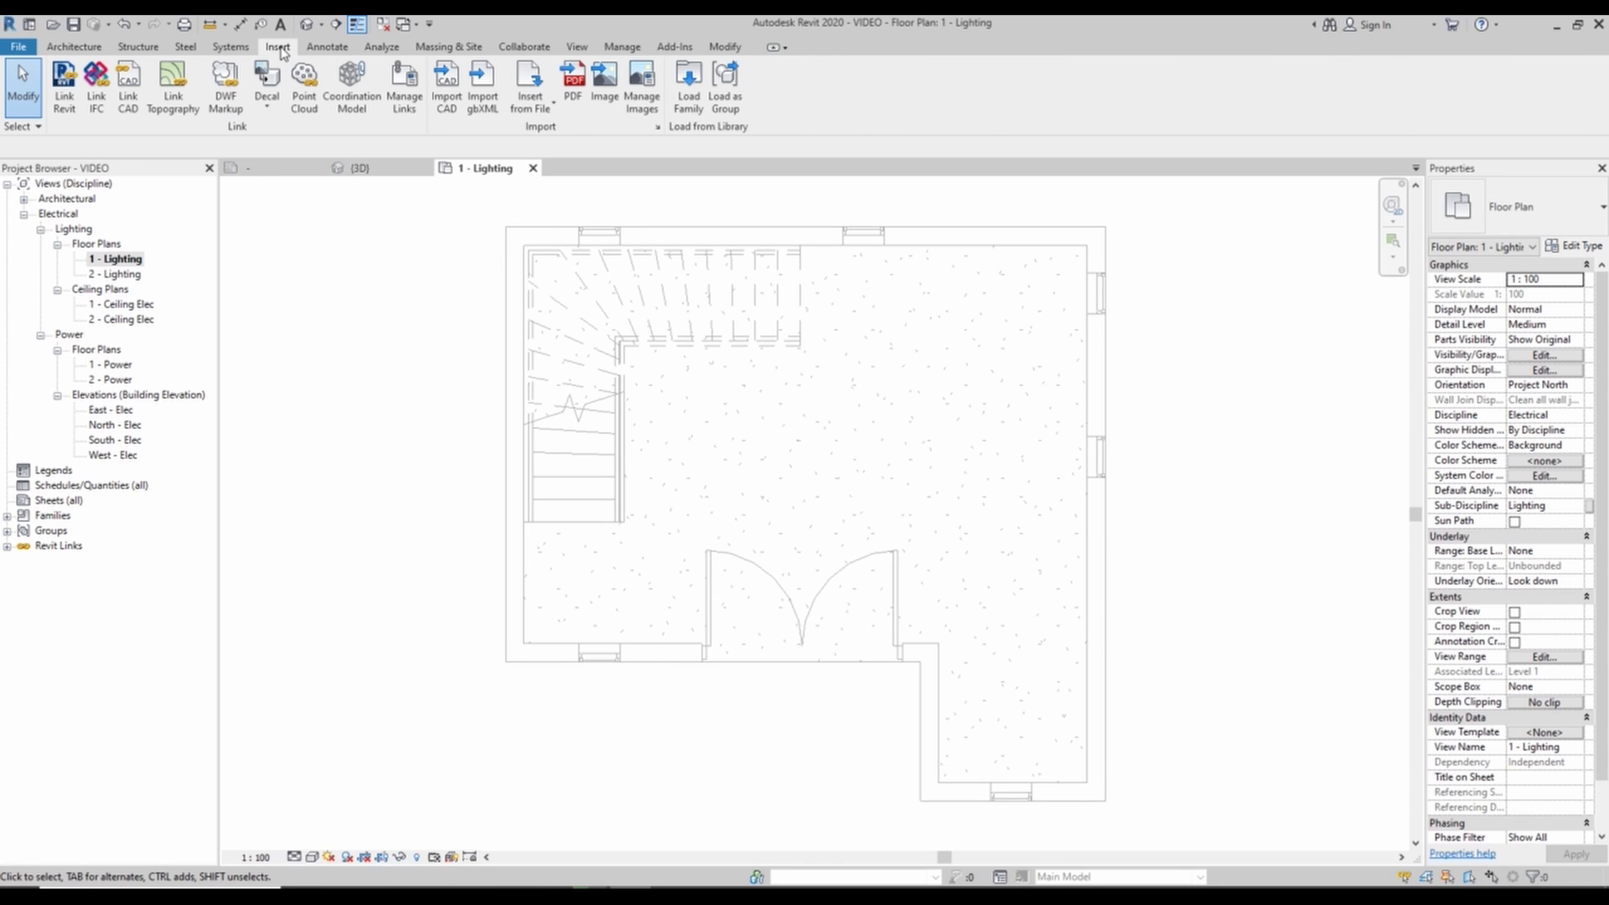
{"action": "left_click", "coordinate": [690, 84]}
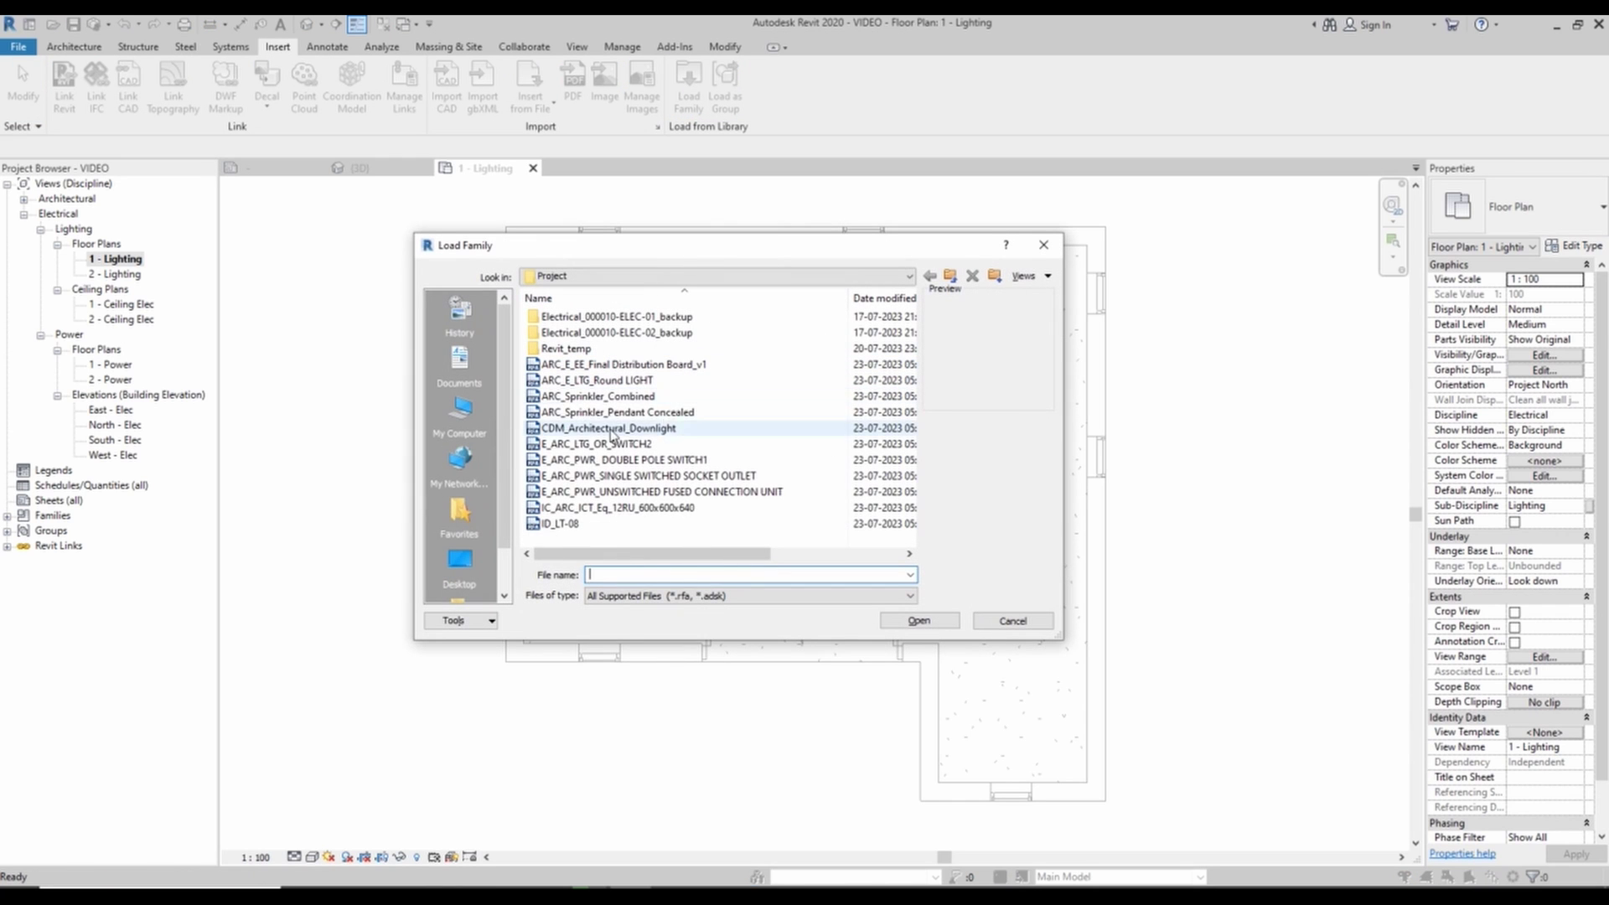
{"action": "left_click", "coordinate": [579, 380]}
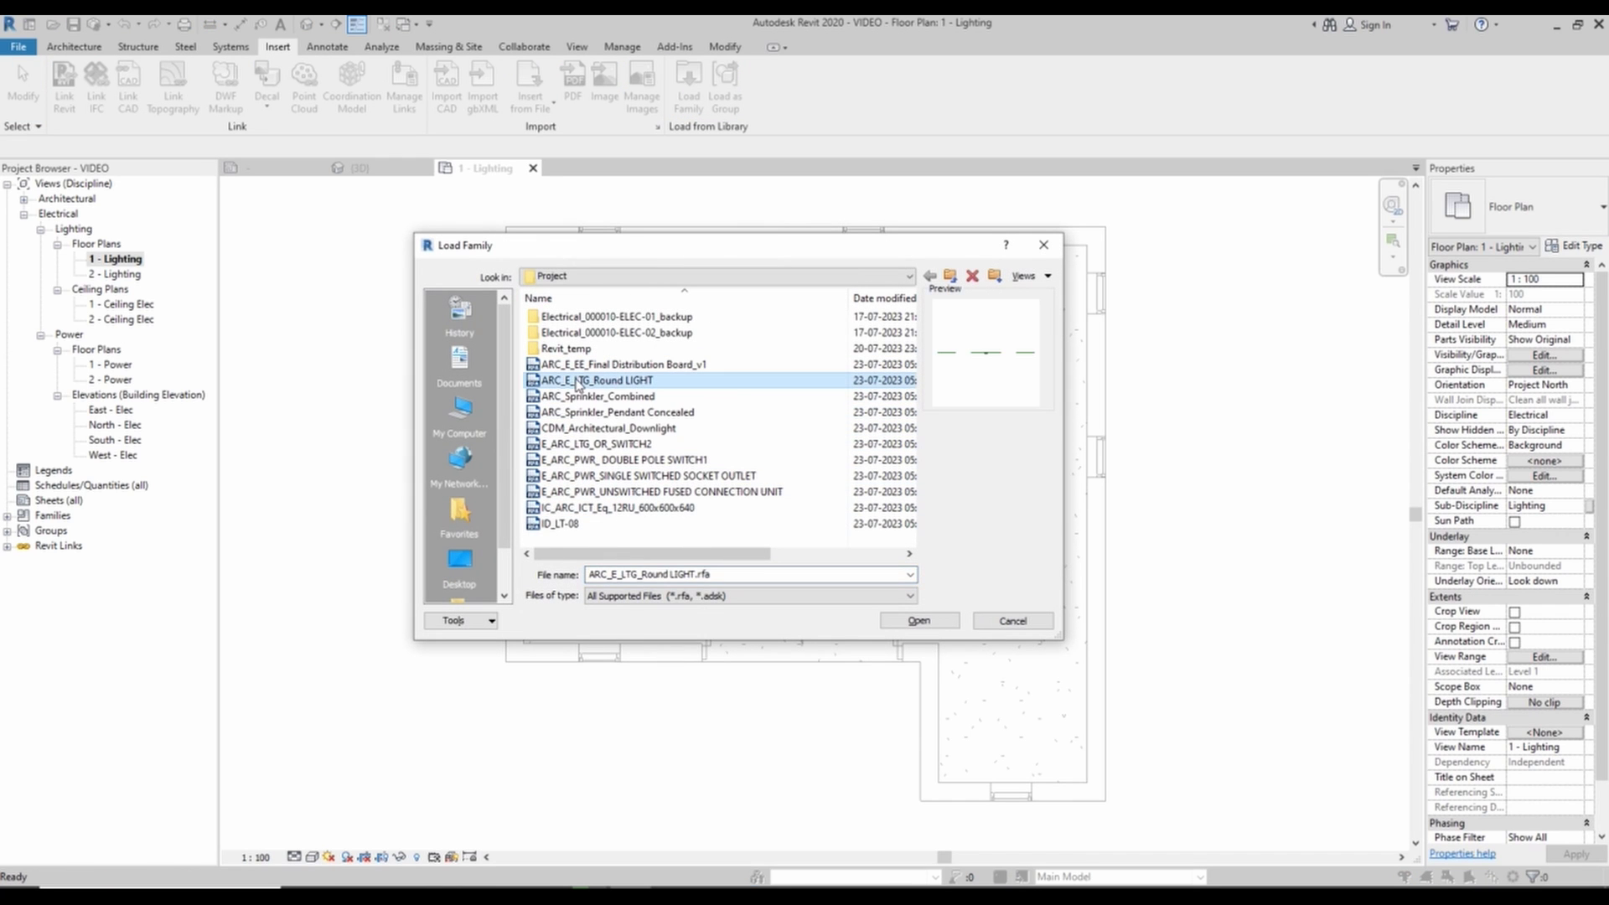
{"action": "left_click", "coordinate": [590, 396]}
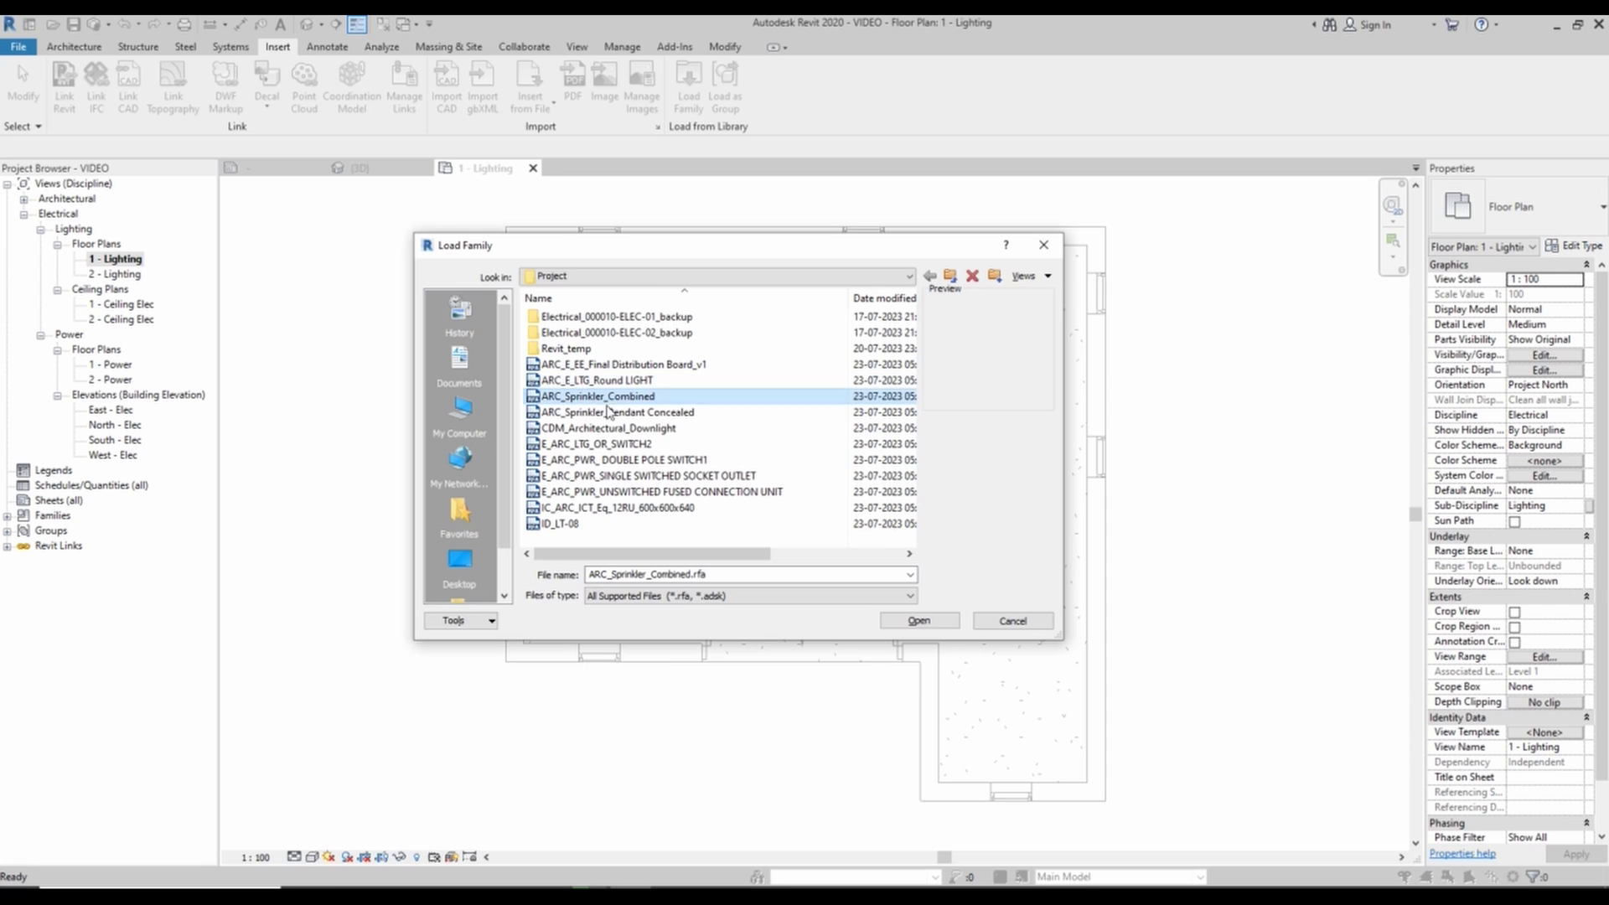
{"action": "left_click", "coordinate": [921, 620]}
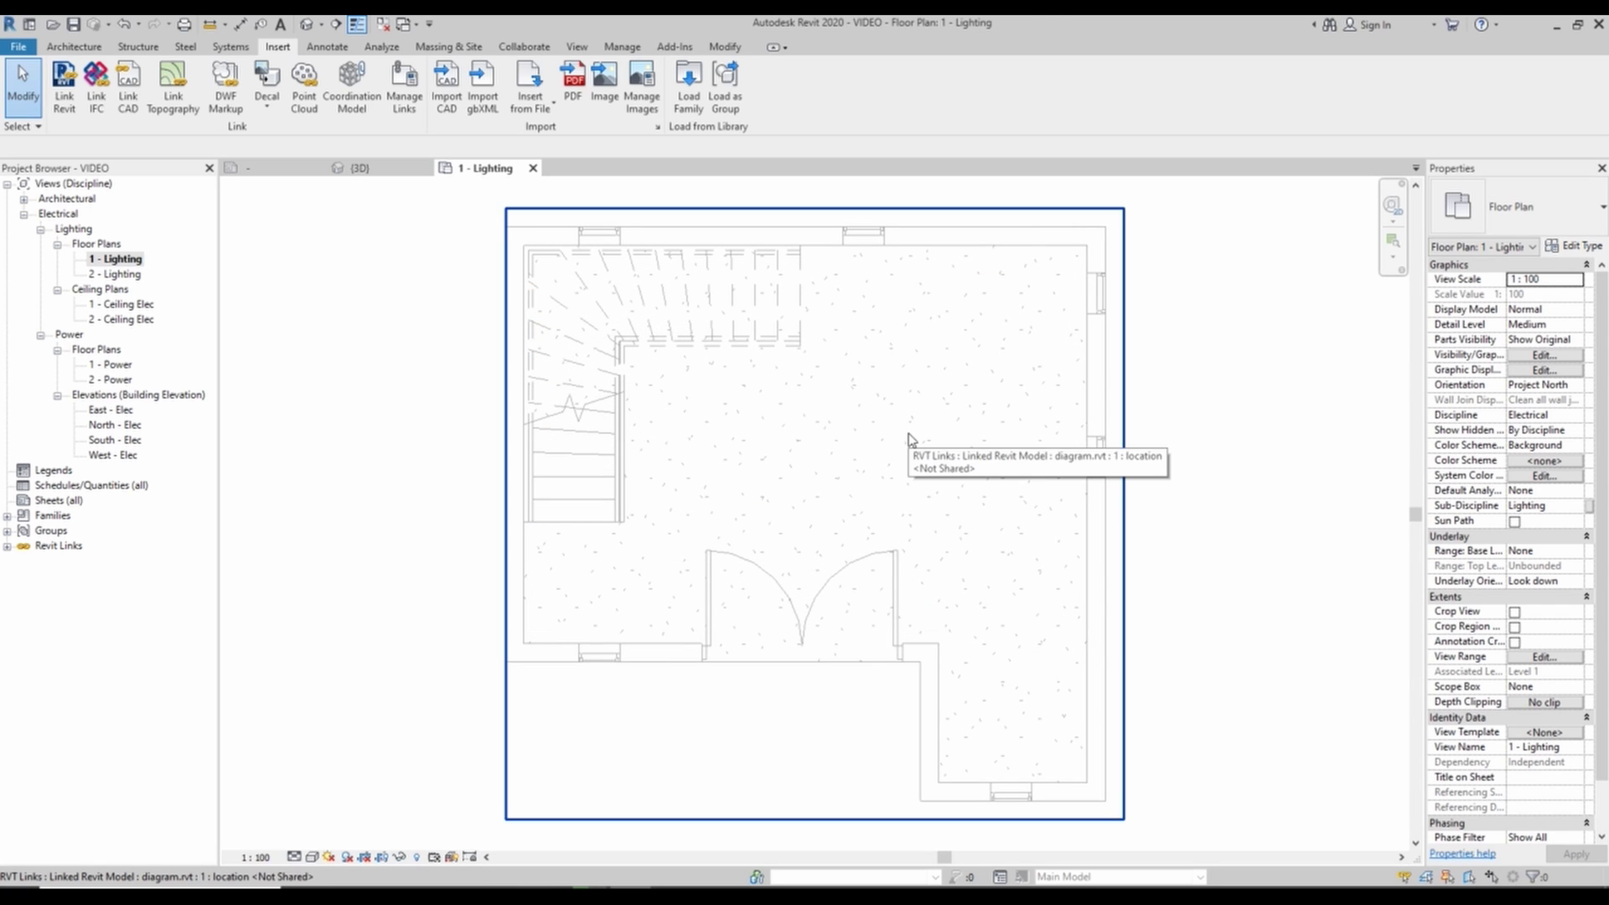
- Look through the family categories in the project browser and collapse the list again
{"action": "left_click", "coordinate": [8, 517]}
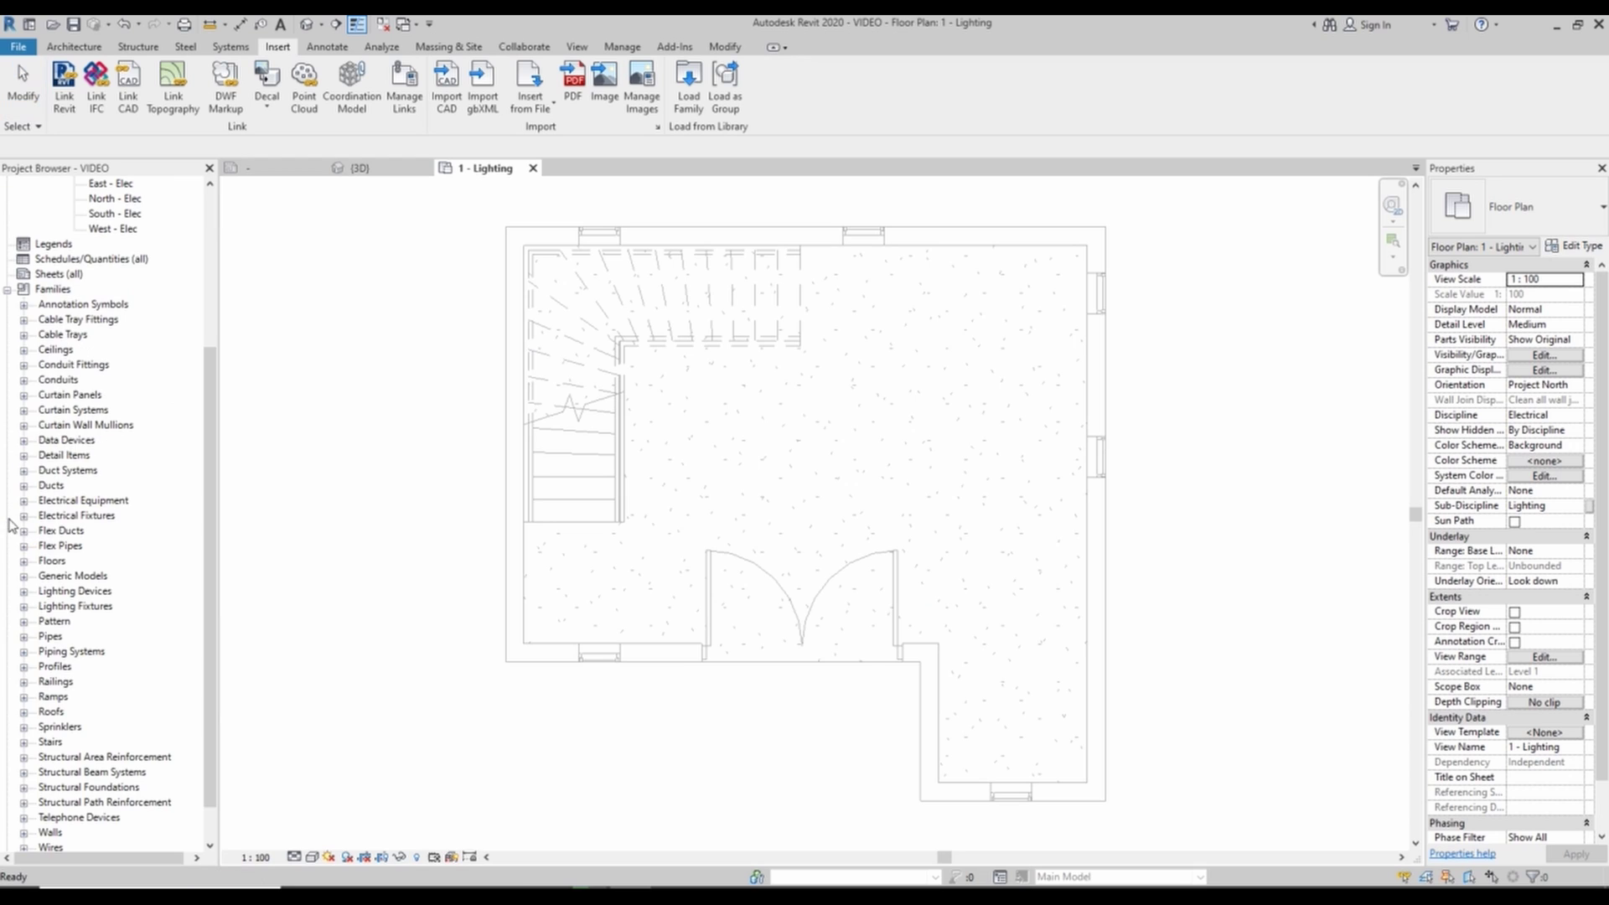
{"action": "left_click", "coordinate": [8, 290]}
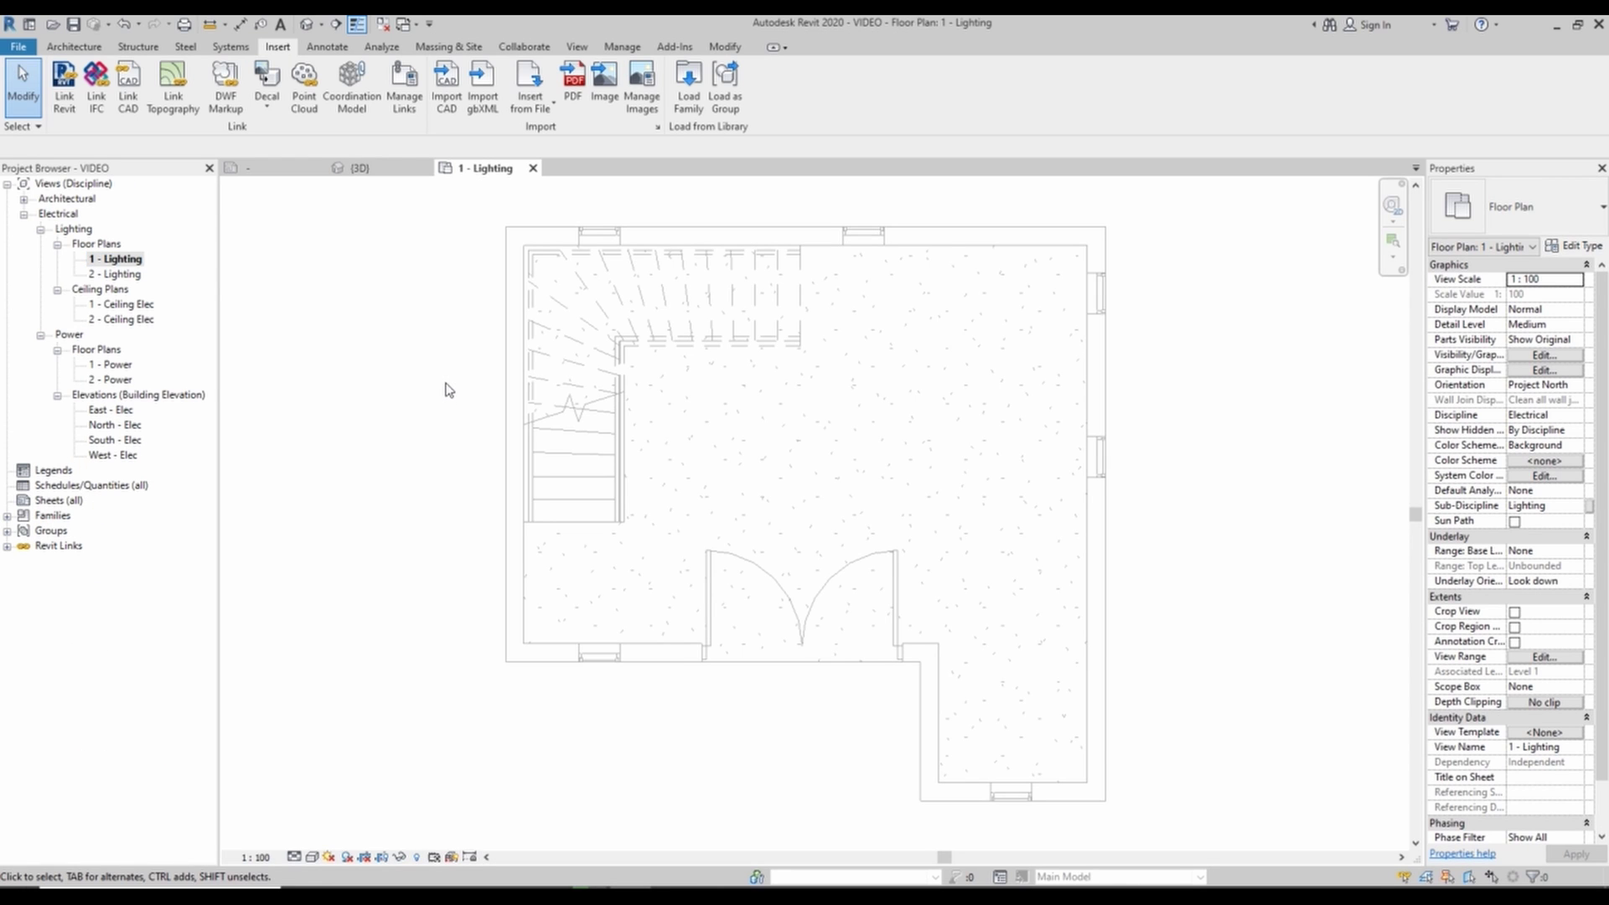
{"action": "middle_click_drag", "start_coordinate": [976, 387], "coordinate": [949, 378]}
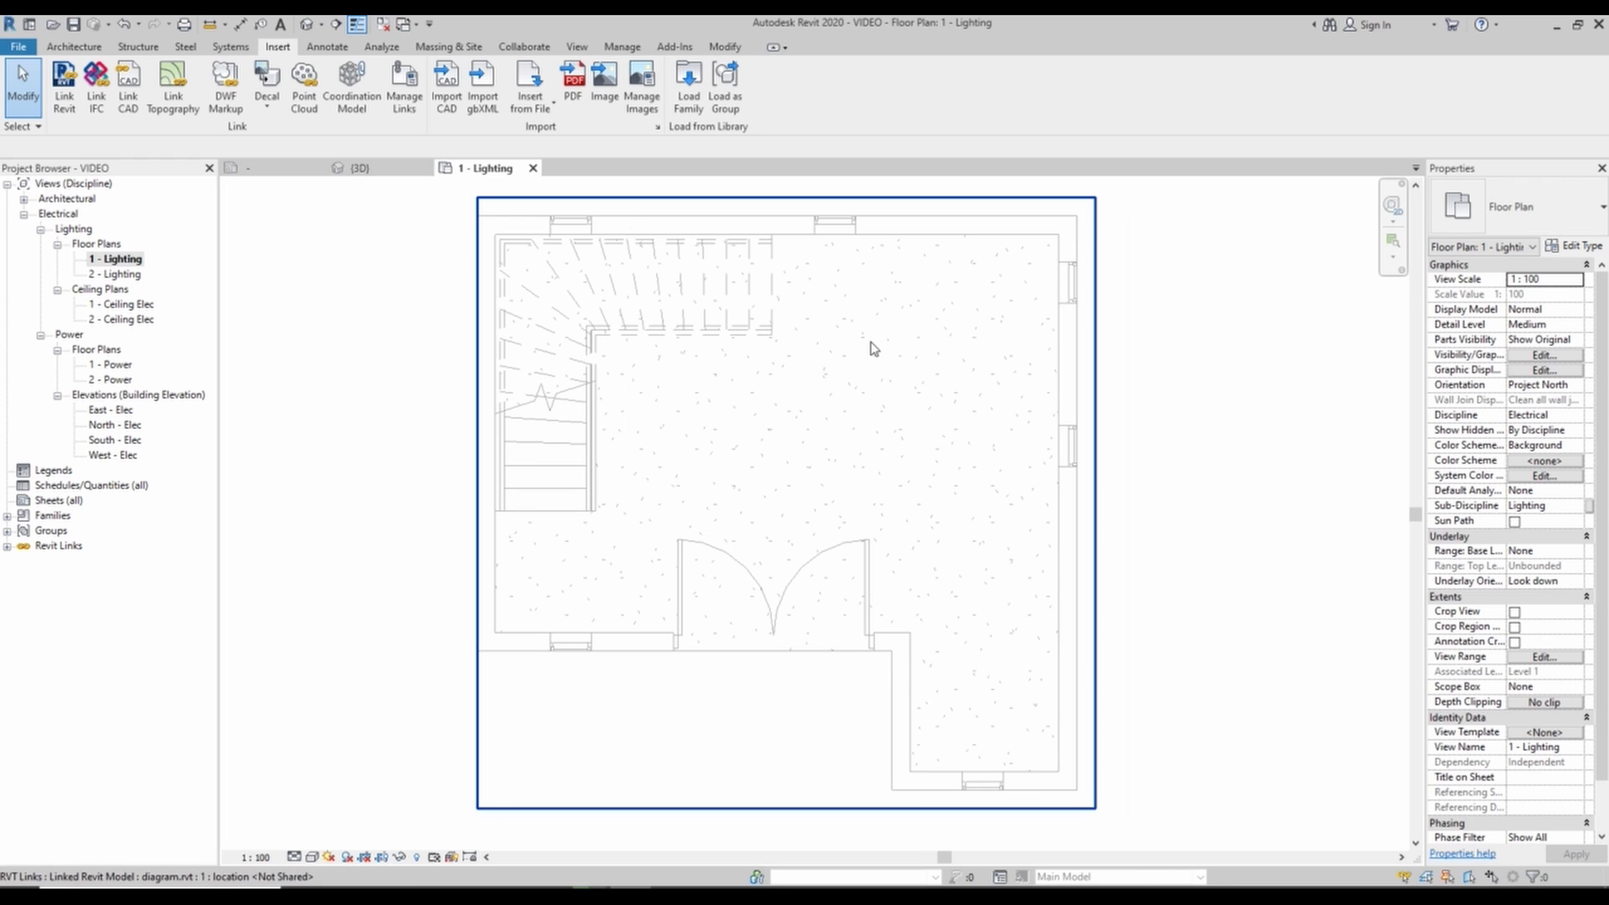
- Try placing a 02111001 NAIS White orientable recessed lighting fixture on the vertical face of the upper exterior wall, beside the stair
{"action": "left_click", "coordinate": [228, 48]}
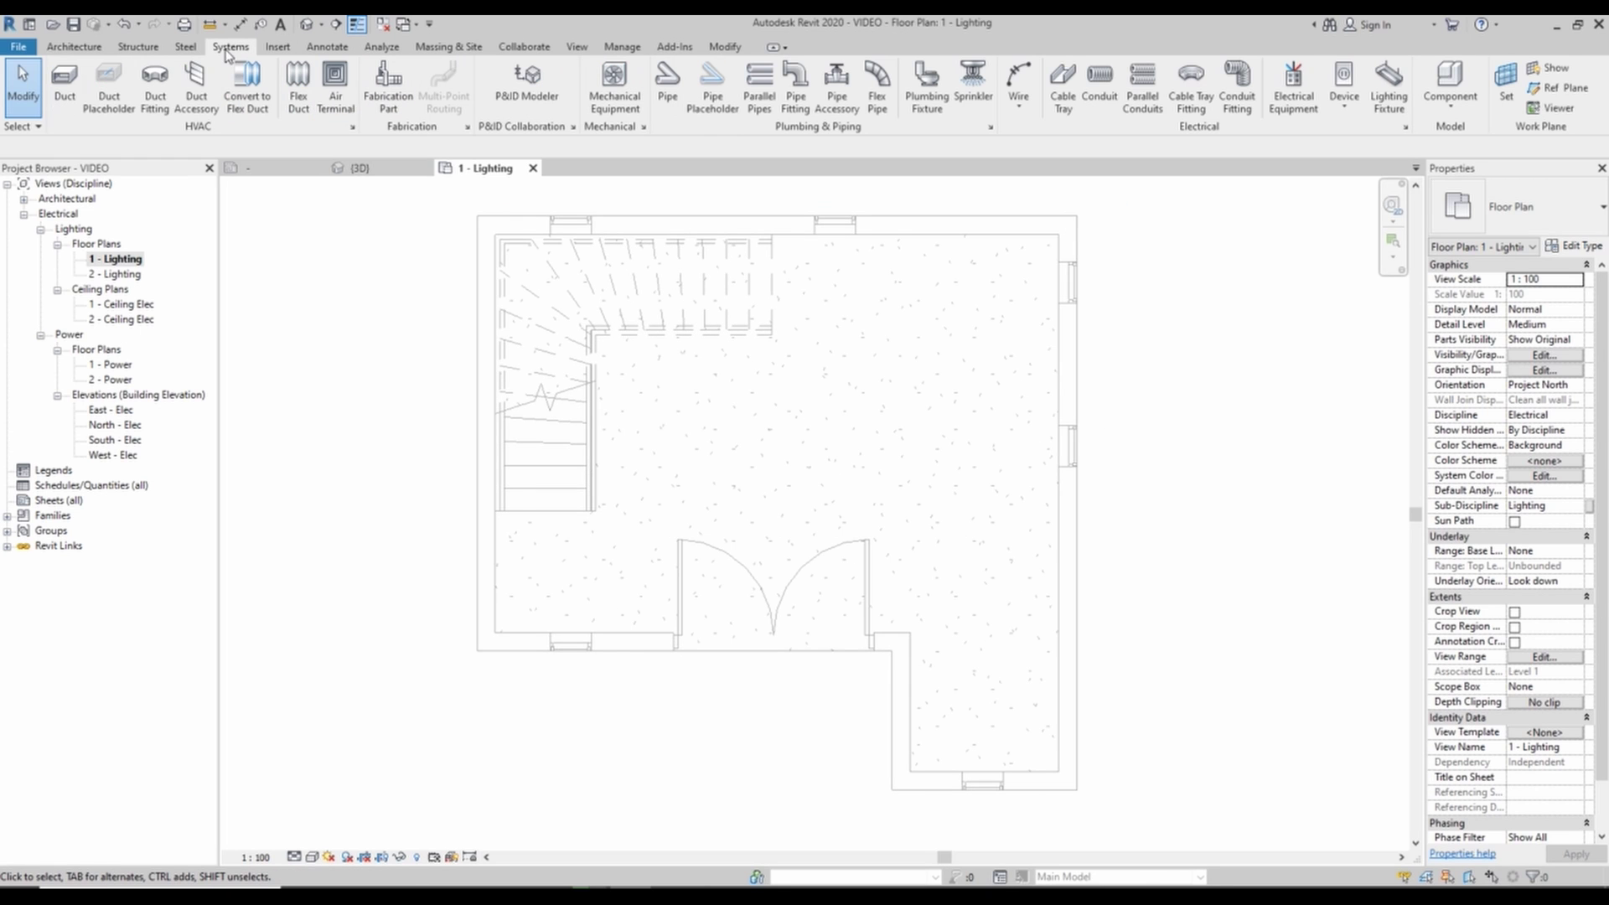
{"action": "left_click", "coordinate": [1391, 82]}
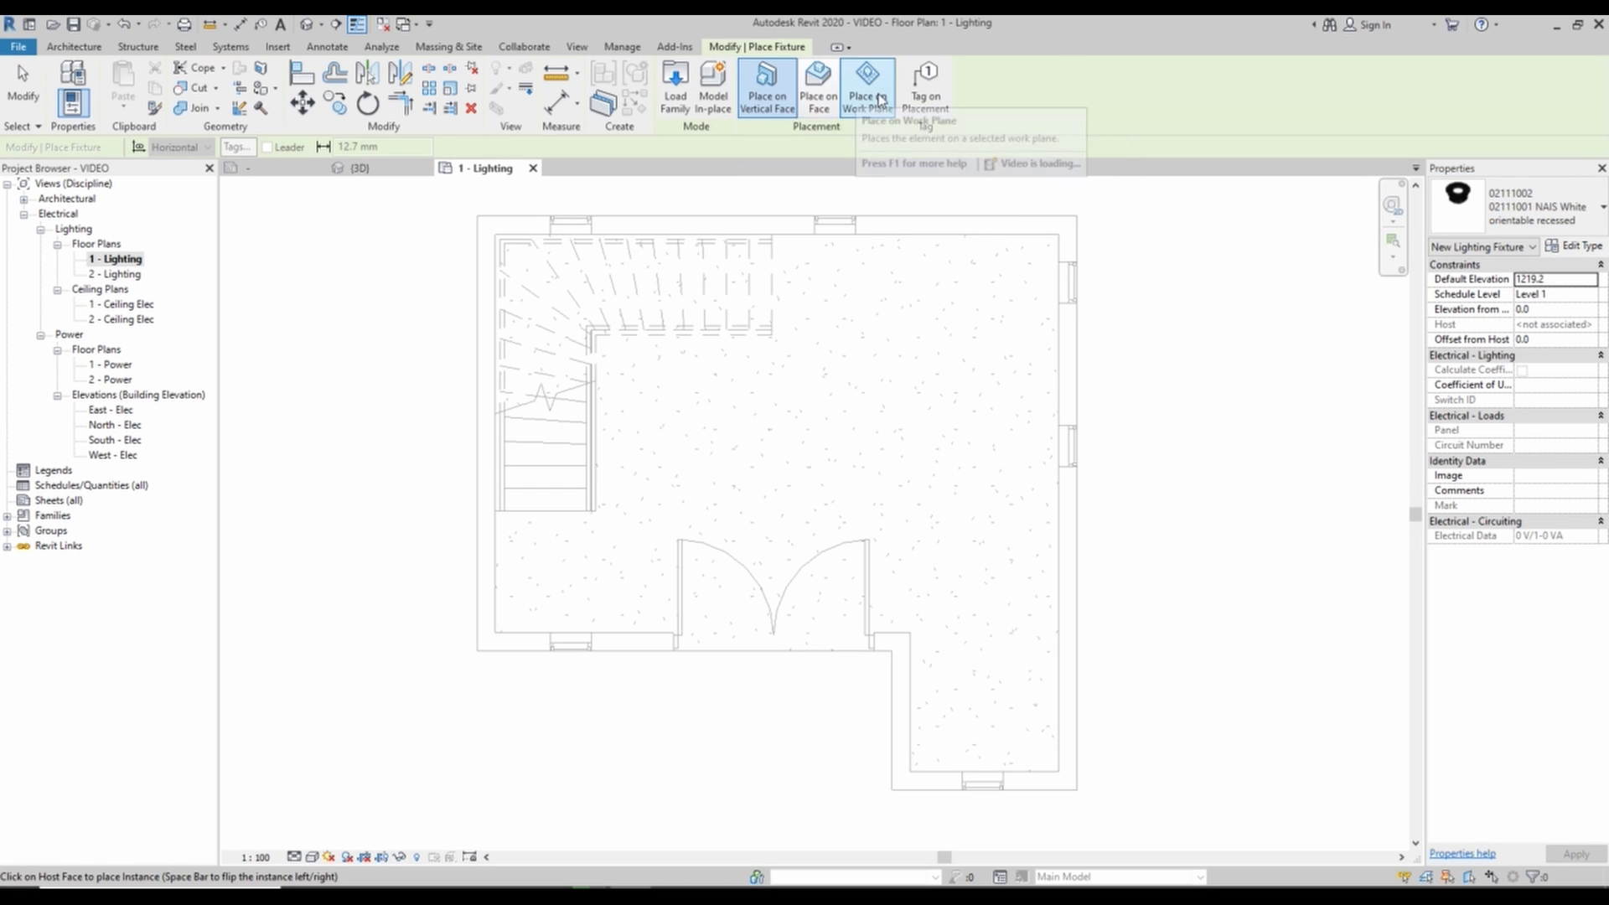
{"action": "scroll", "coordinate": [788, 235], "scroll_direction": "up", "scroll_amount": 5}
{"action": "scroll", "coordinate": [787, 236], "scroll_direction": "up", "scroll_amount": 1}
{"action": "left_click", "coordinate": [786, 235]}
{"action": "mouse_move", "coordinate": [802, 277]}
{"action": "middle_mouse_down"}
{"action": "mouse_move", "coordinate": [822, 363]}
{"action": "mouse_move", "coordinate": [799, 396]}
{"action": "middle_mouse_up"}
{"action": "scroll", "coordinate": [738, 364], "scroll_direction": "down", "scroll_amount": 1}
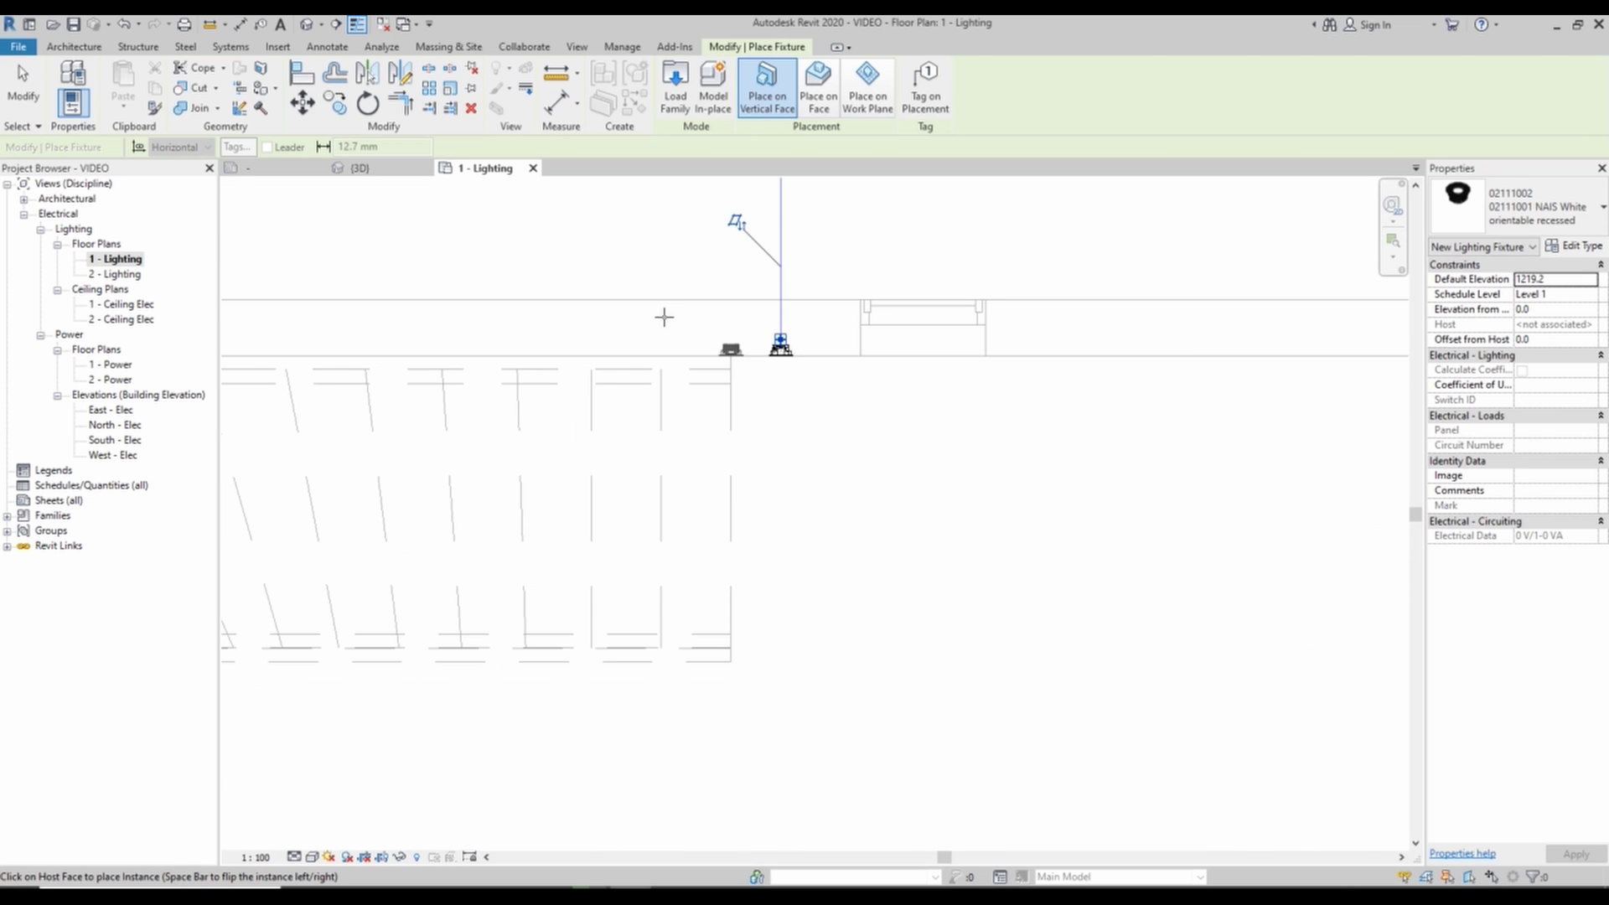
{"action": "key", "text": "Escape"}
{"action": "scroll", "coordinate": [754, 328], "scroll_direction": "down", "scroll_amount": 2}
- Delete the recessed lighting fixture from the upper exterior wall
{"action": "left_click", "coordinate": [773, 342]}
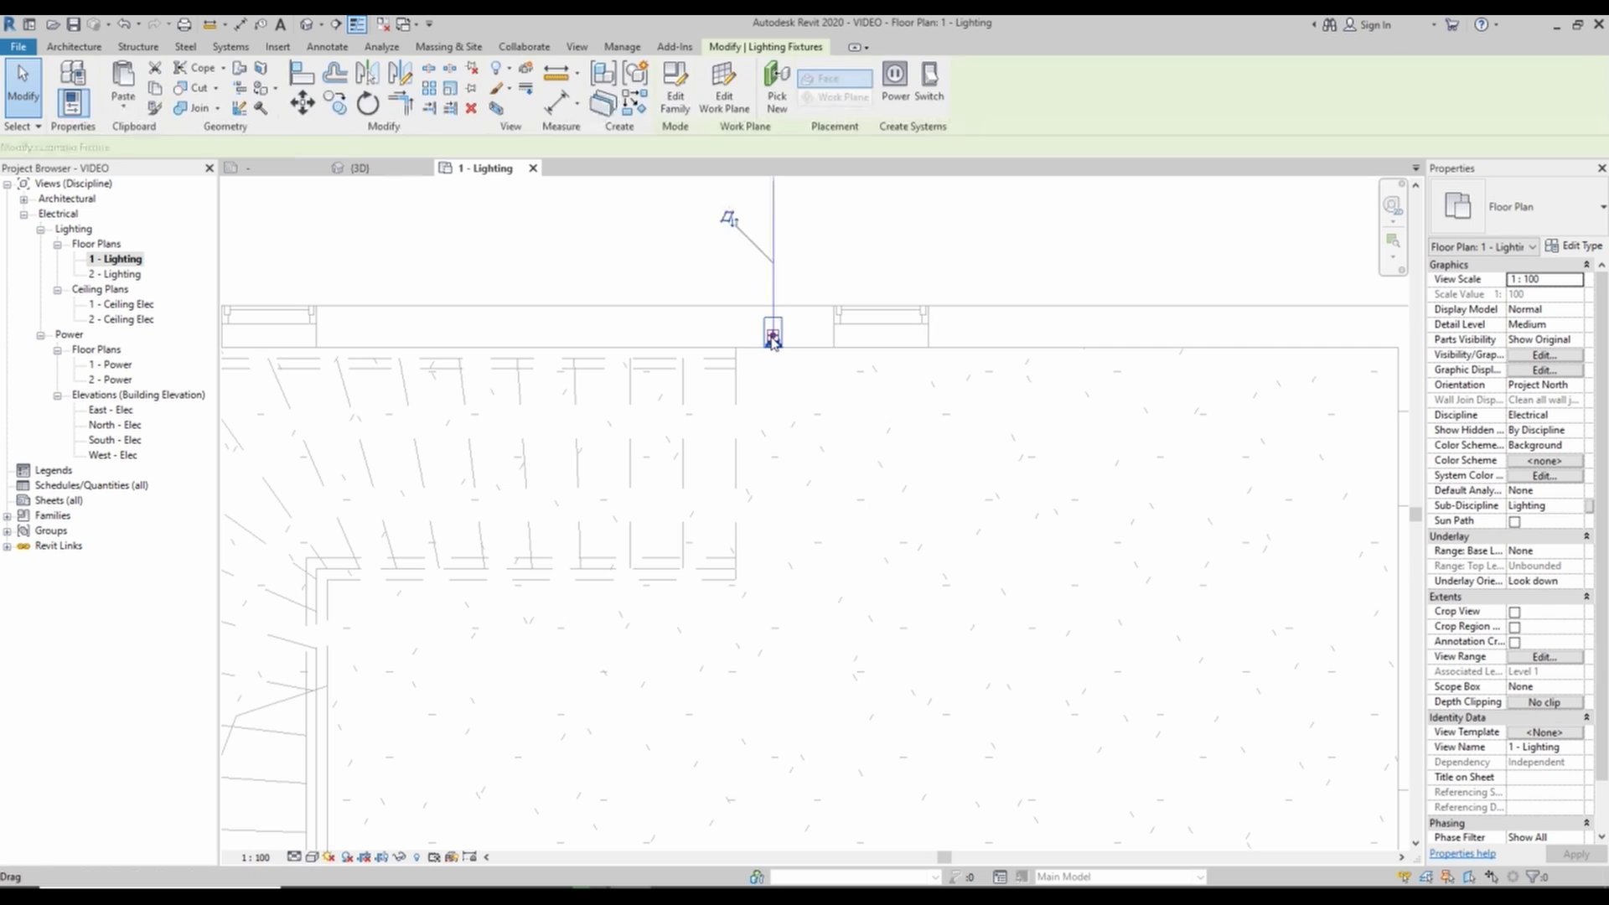
{"action": "key", "text": "e"}
{"action": "scroll", "coordinate": [763, 344], "scroll_direction": "down", "scroll_amount": 2}
{"action": "key", "text": "c"}
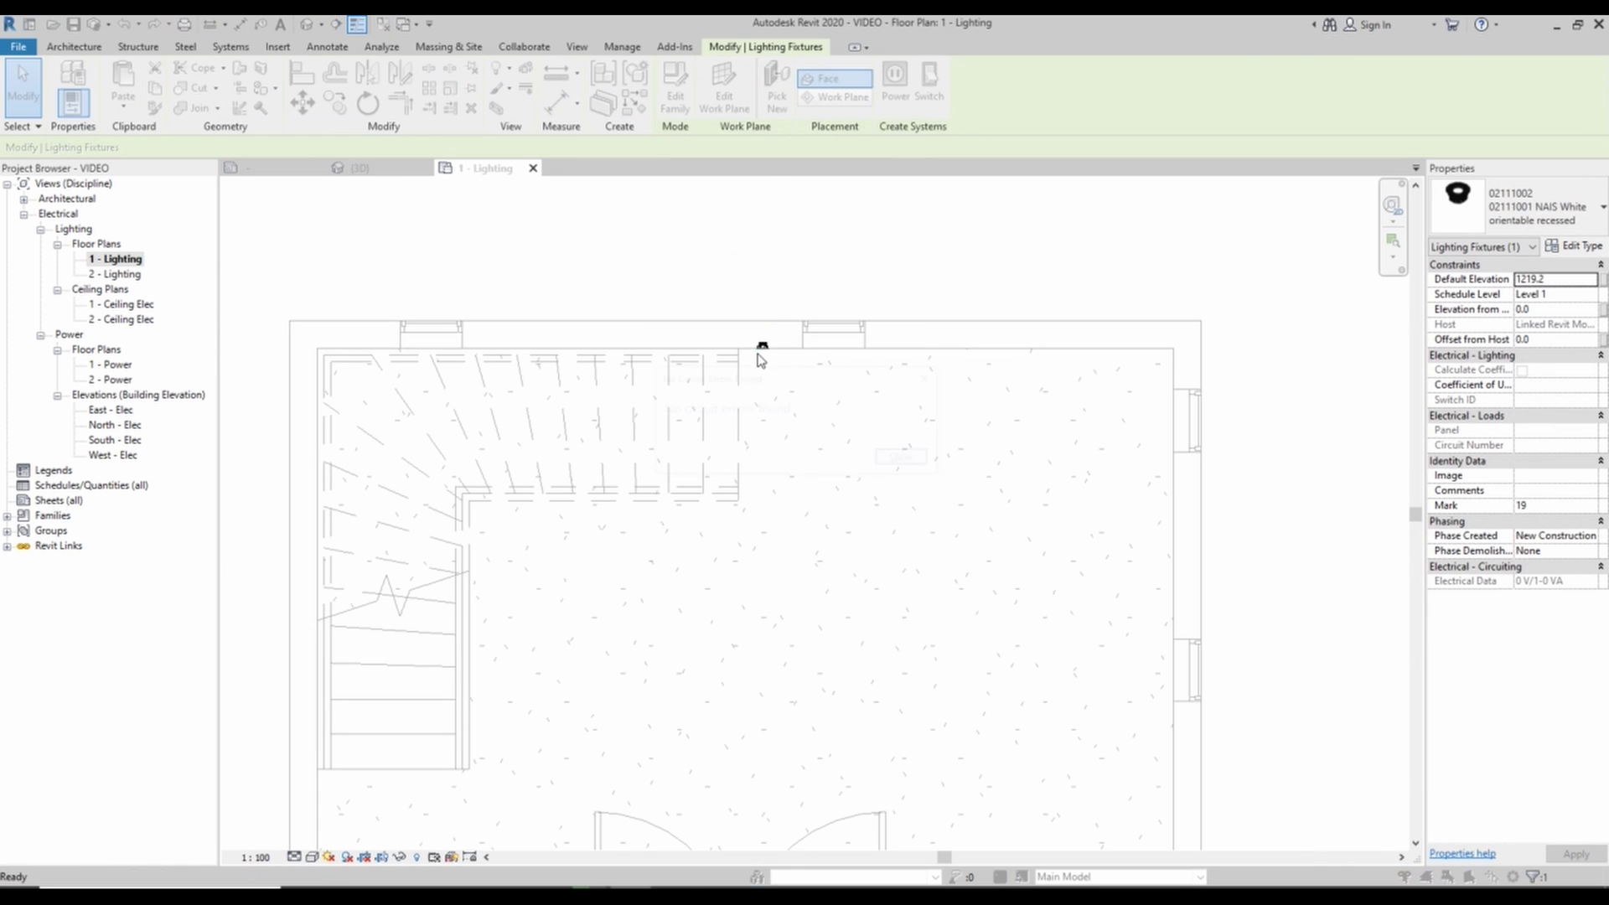
{"action": "key", "text": "Escape"}
{"action": "key", "text": "Escape"}
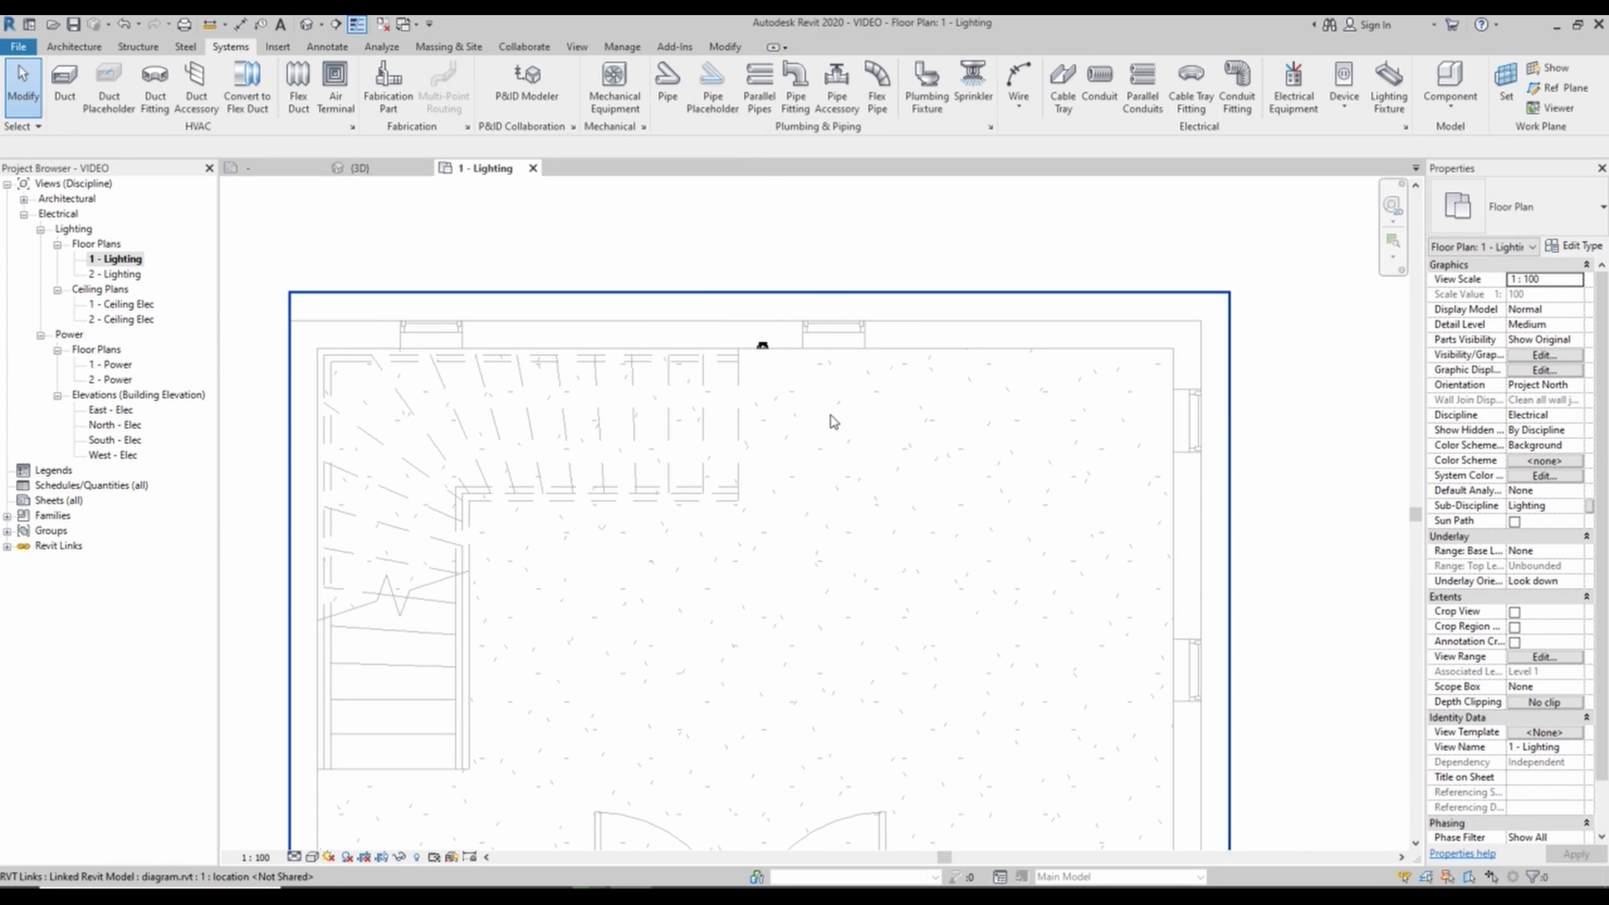
{"action": "left_click", "coordinate": [759, 344]}
{"action": "key", "text": "Delete"}
- Place a 02111001 NAIS White orientable recessed lighting fixture on the floor face, just right of the stair's upper end
{"action": "left_click", "coordinate": [1389, 80]}
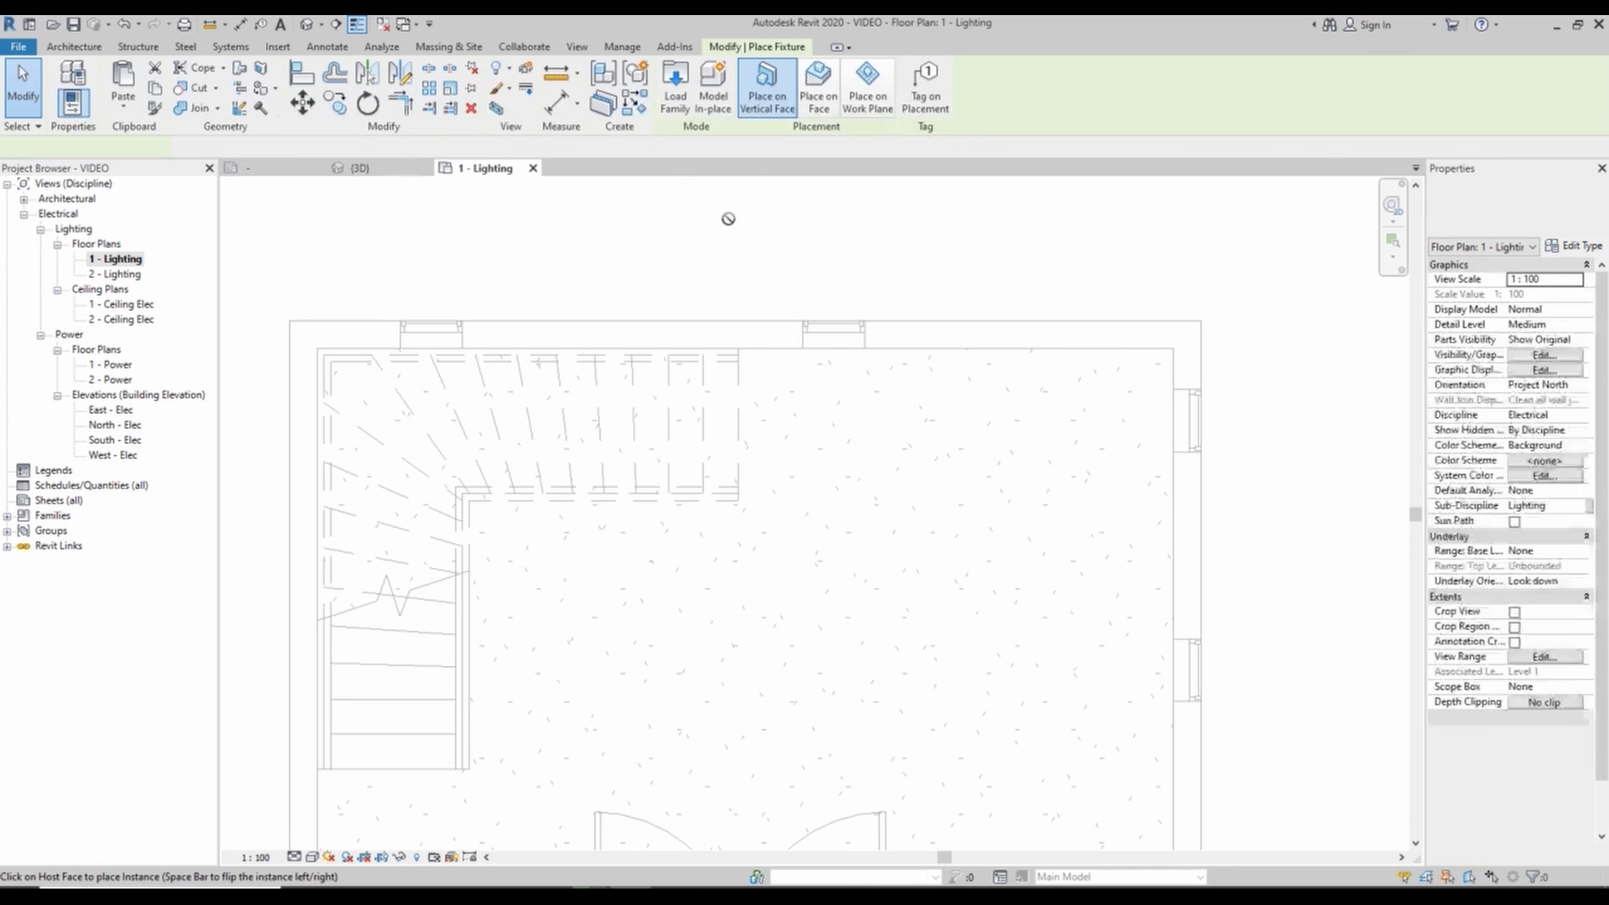
{"action": "left_click", "coordinate": [819, 99]}
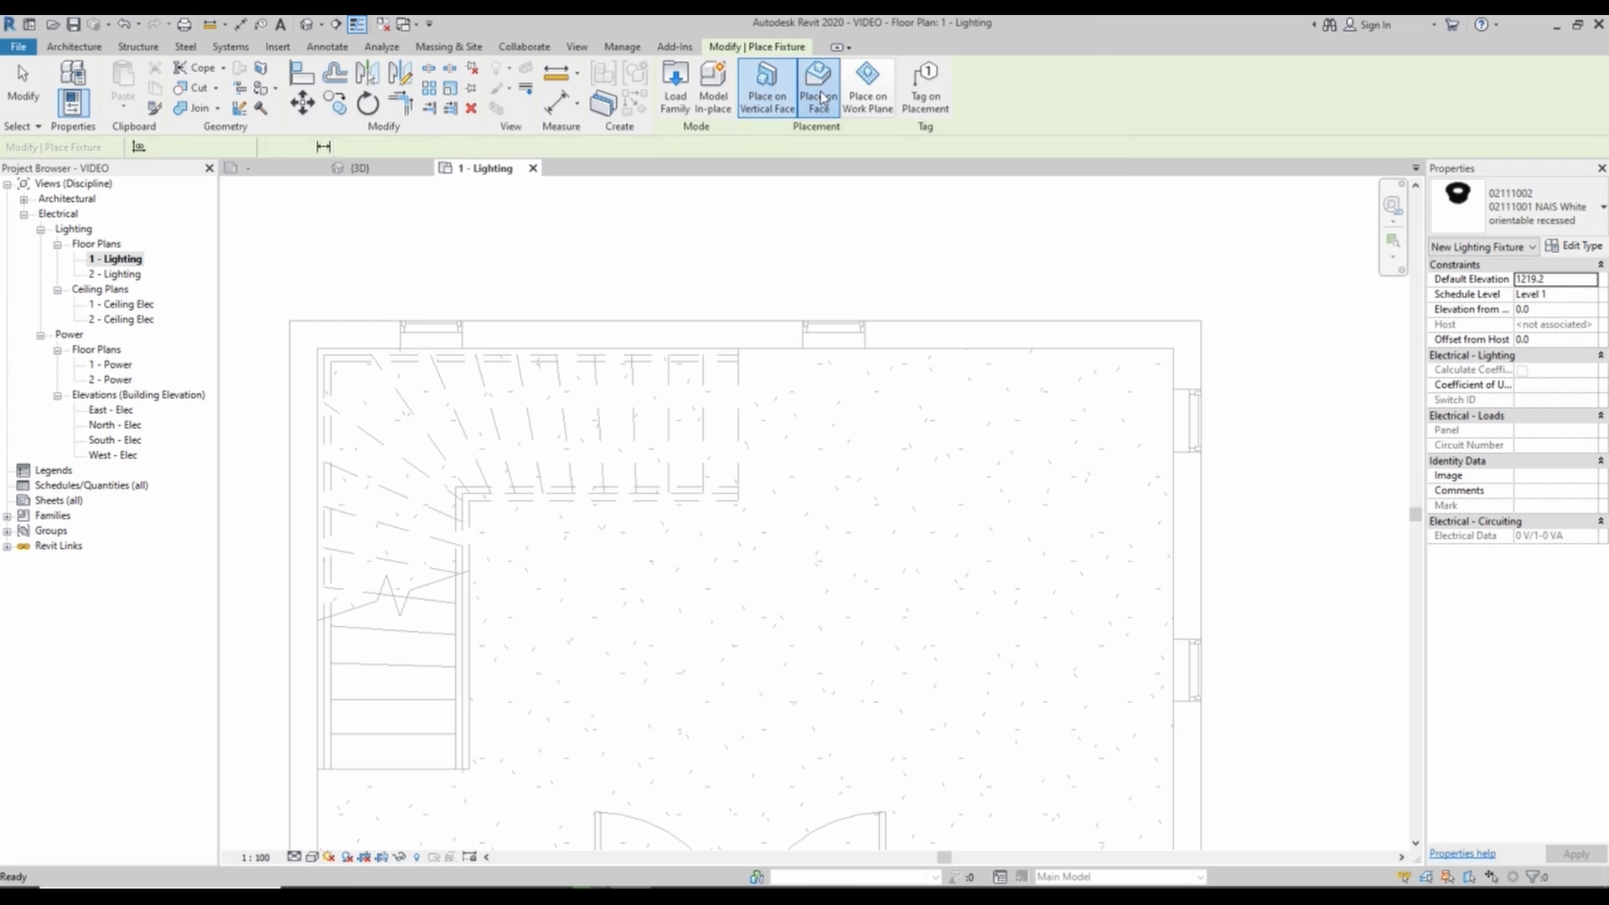
{"action": "left_click", "coordinate": [796, 397]}
{"action": "key", "text": "Escape"}
{"action": "key", "text": "Escape"}
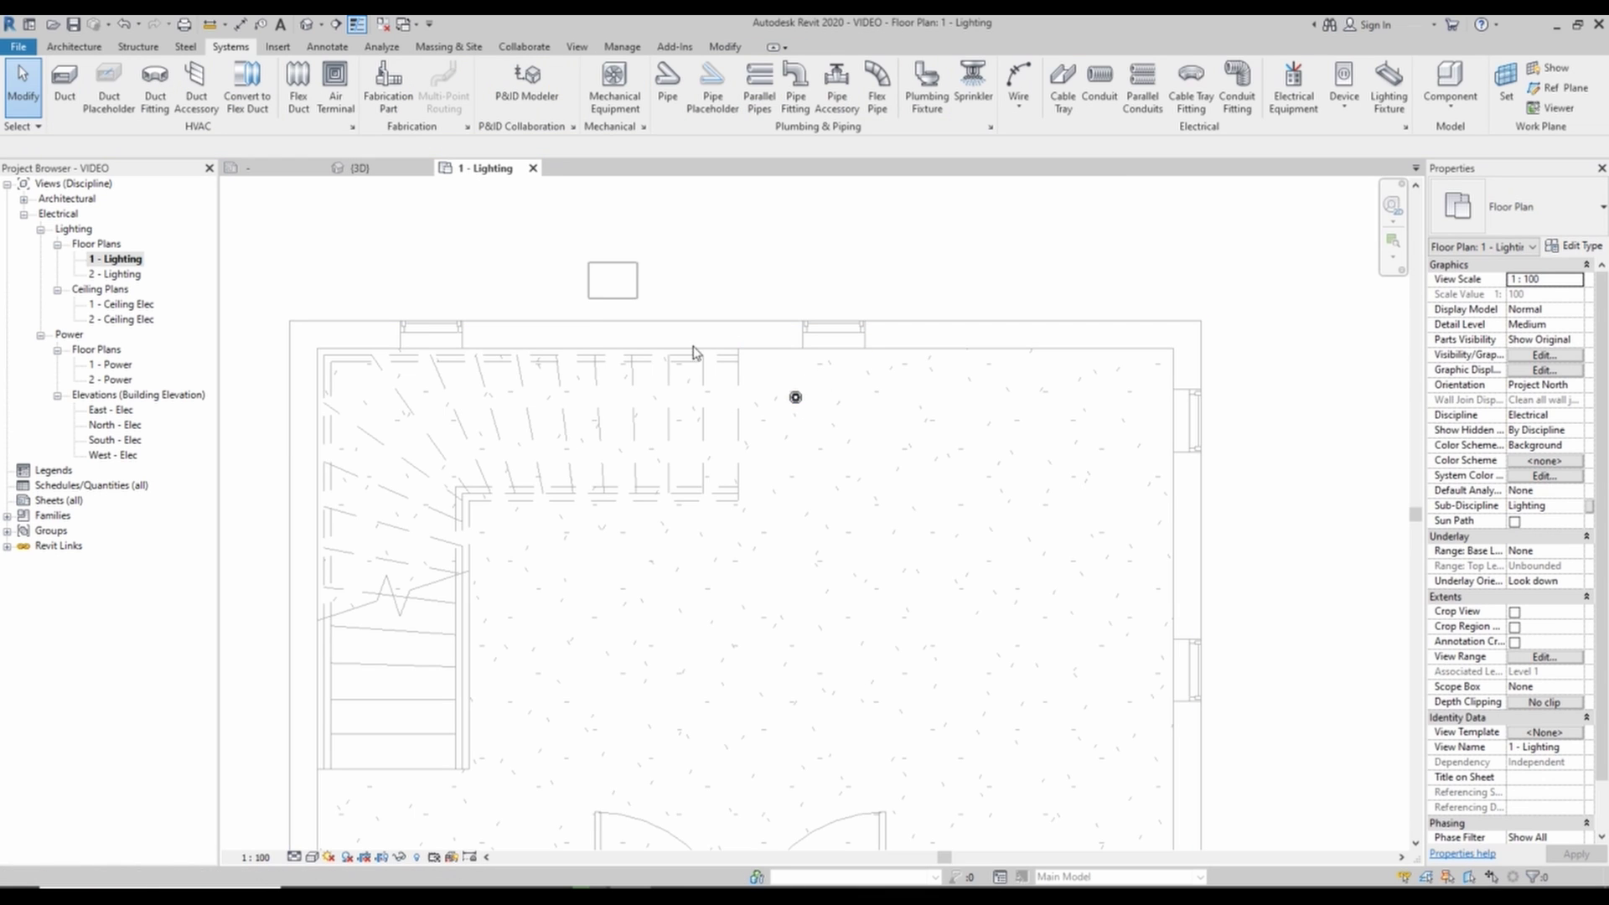
- Change the placed fixture's type to 64250 COCOTTE-S CEILING L. WHITE LED 30W 3000K
{"action": "left_click", "coordinate": [795, 397]}
{"action": "left_click", "coordinate": [1517, 206]}
{"action": "scroll", "coordinate": [1435, 404], "scroll_direction": "up", "scroll_amount": 2}
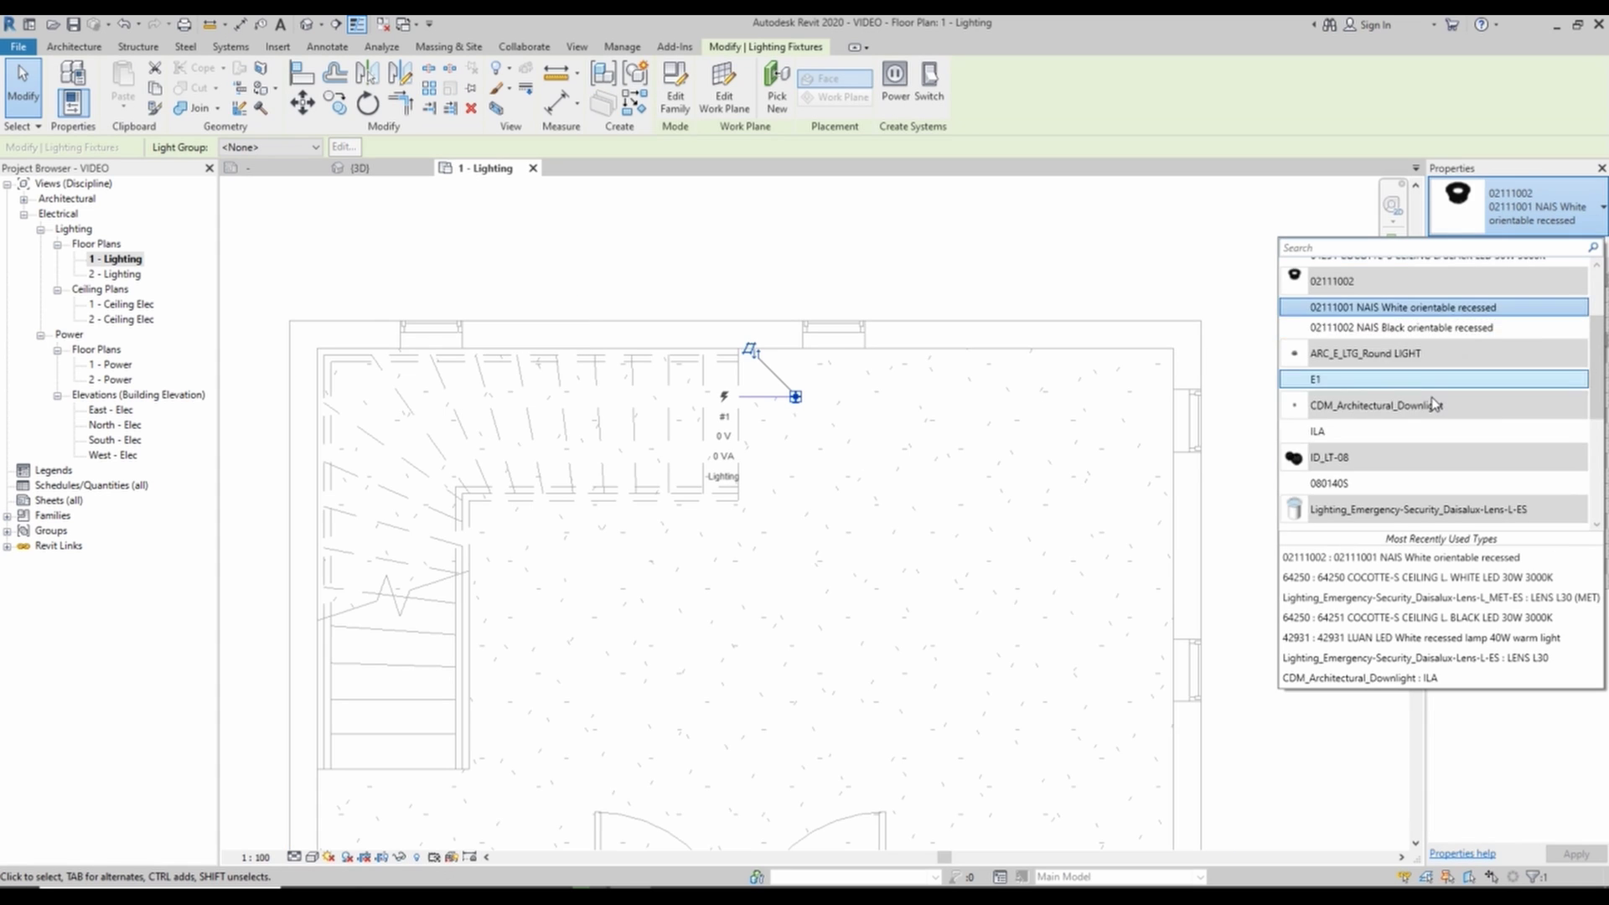
{"action": "scroll", "coordinate": [1435, 404], "scroll_direction": "up", "scroll_amount": 2}
{"action": "left_click", "coordinate": [1409, 355]}
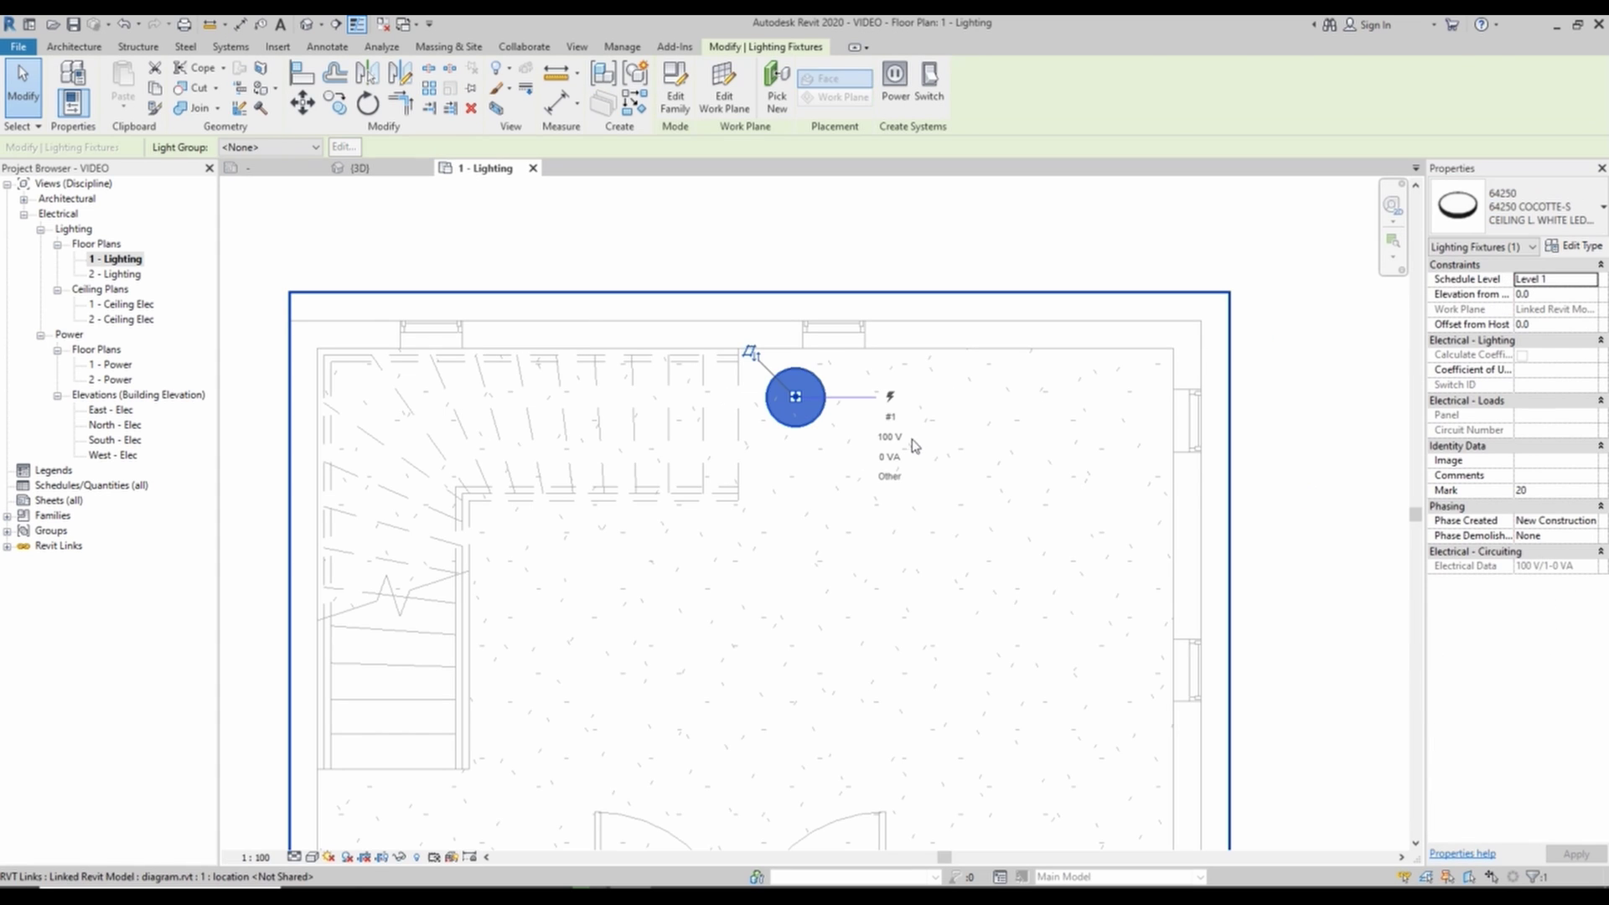
{"action": "key", "text": "Escape"}
{"action": "scroll", "coordinate": [663, 324], "scroll_direction": "down", "scroll_amount": 2}
- Isolate the ceiling light in a 3D section box view and turn the view to show the fixture above the floor
{"action": "left_click_drag", "start_coordinate": [313, 272], "coordinate": [811, 448]}
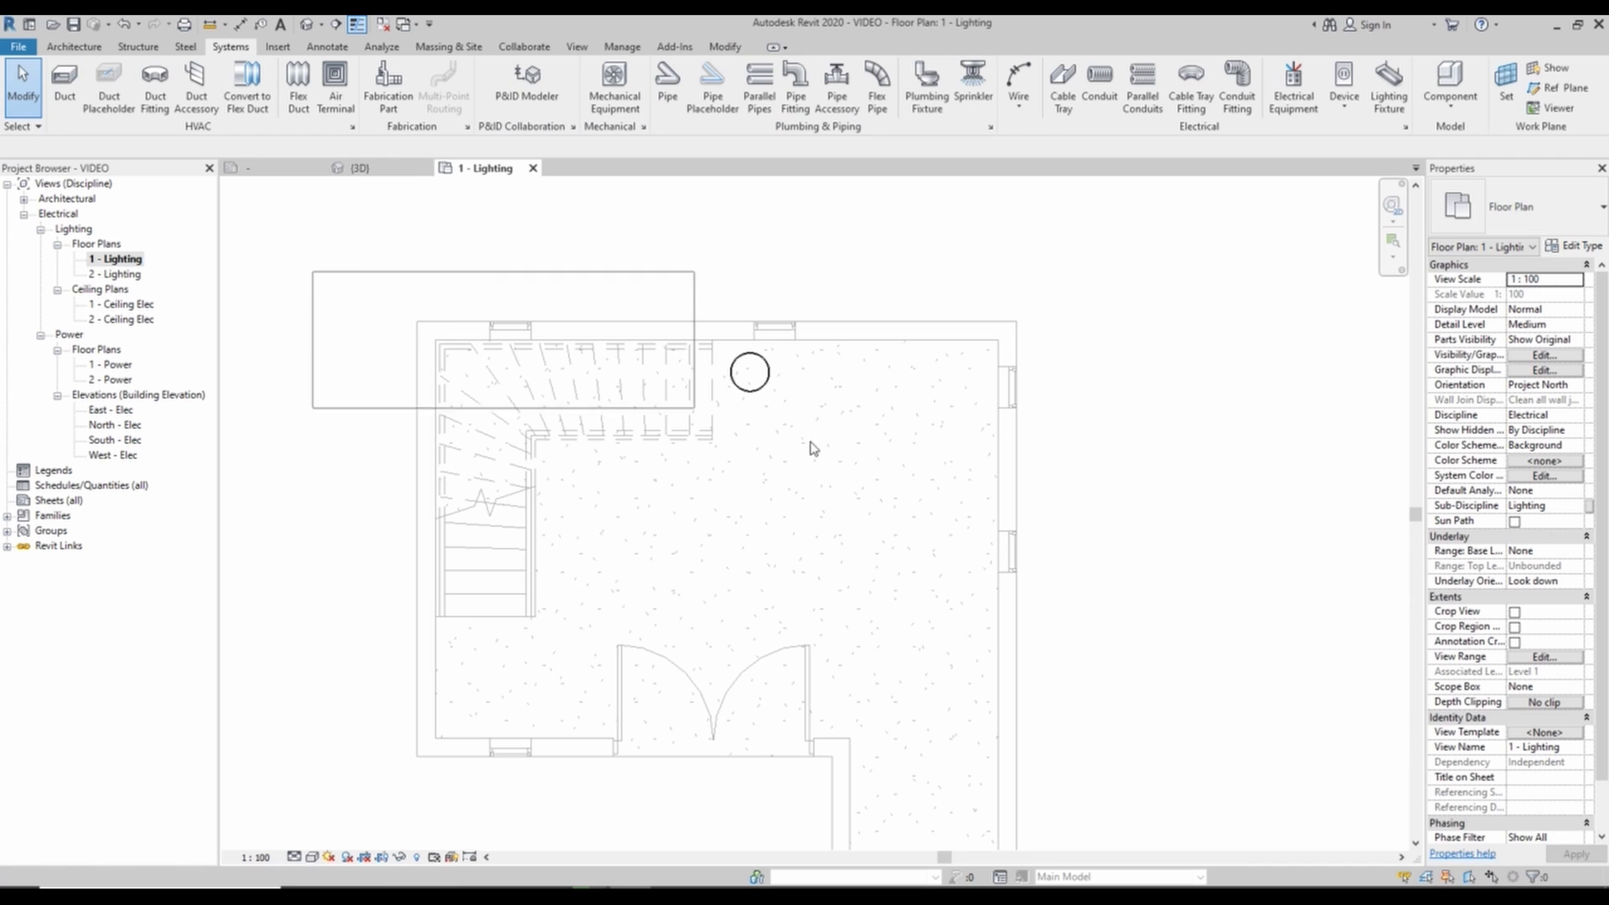
{"action": "left_click", "coordinate": [750, 372]}
{"action": "left_click", "coordinate": [496, 109]}
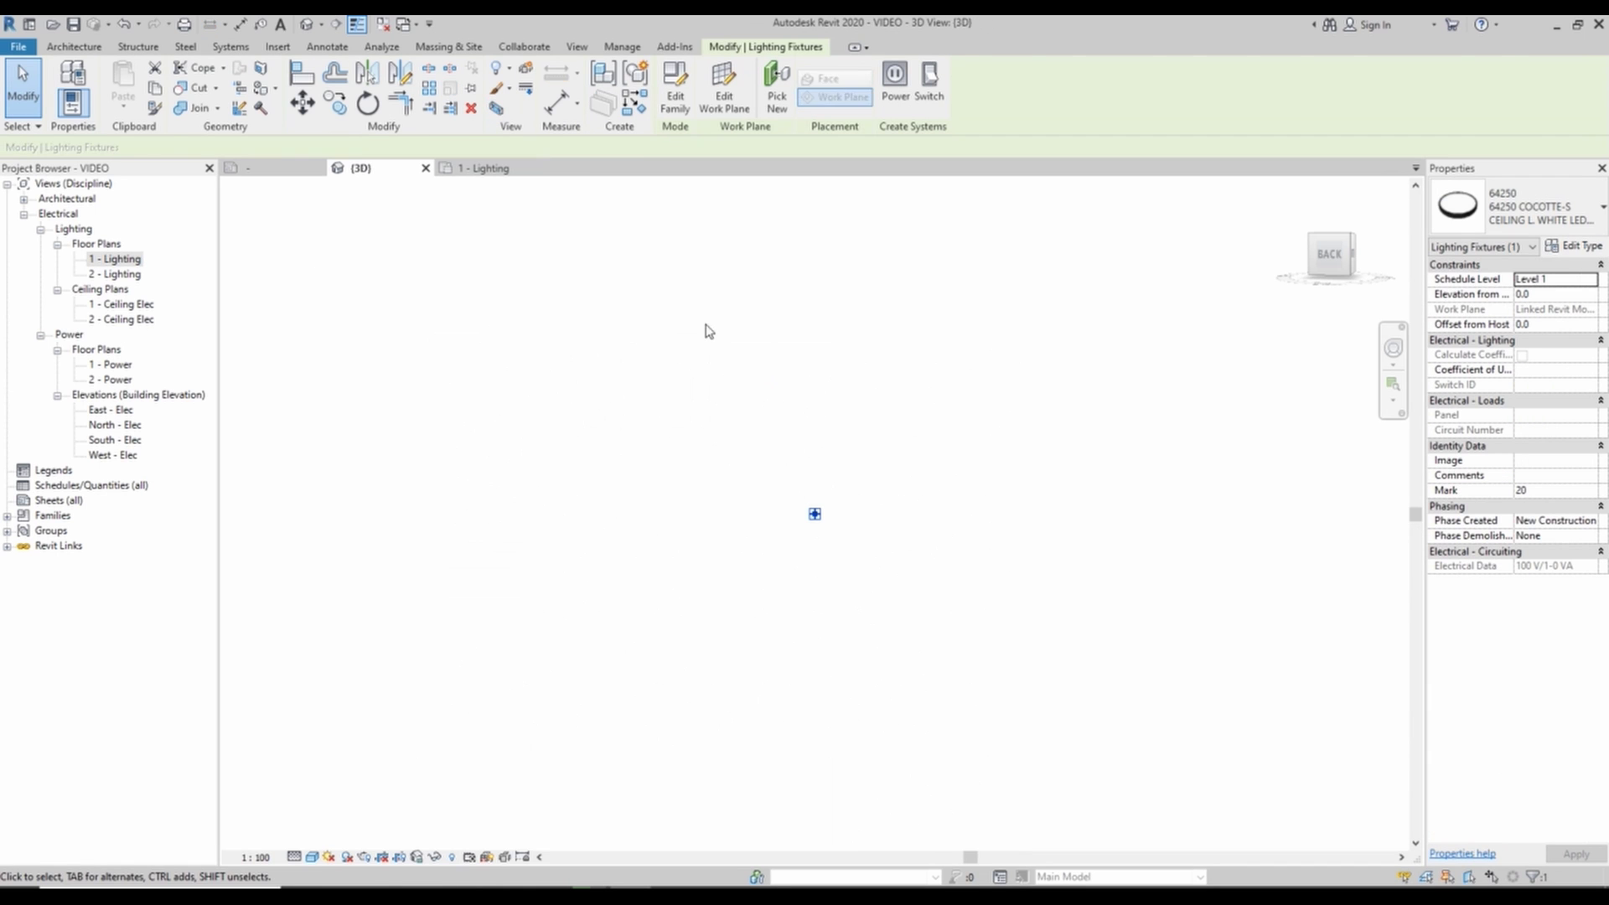
{"action": "left_click", "coordinate": [919, 474]}
{"action": "scroll", "coordinate": [840, 476], "scroll_direction": "down", "scroll_amount": 2}
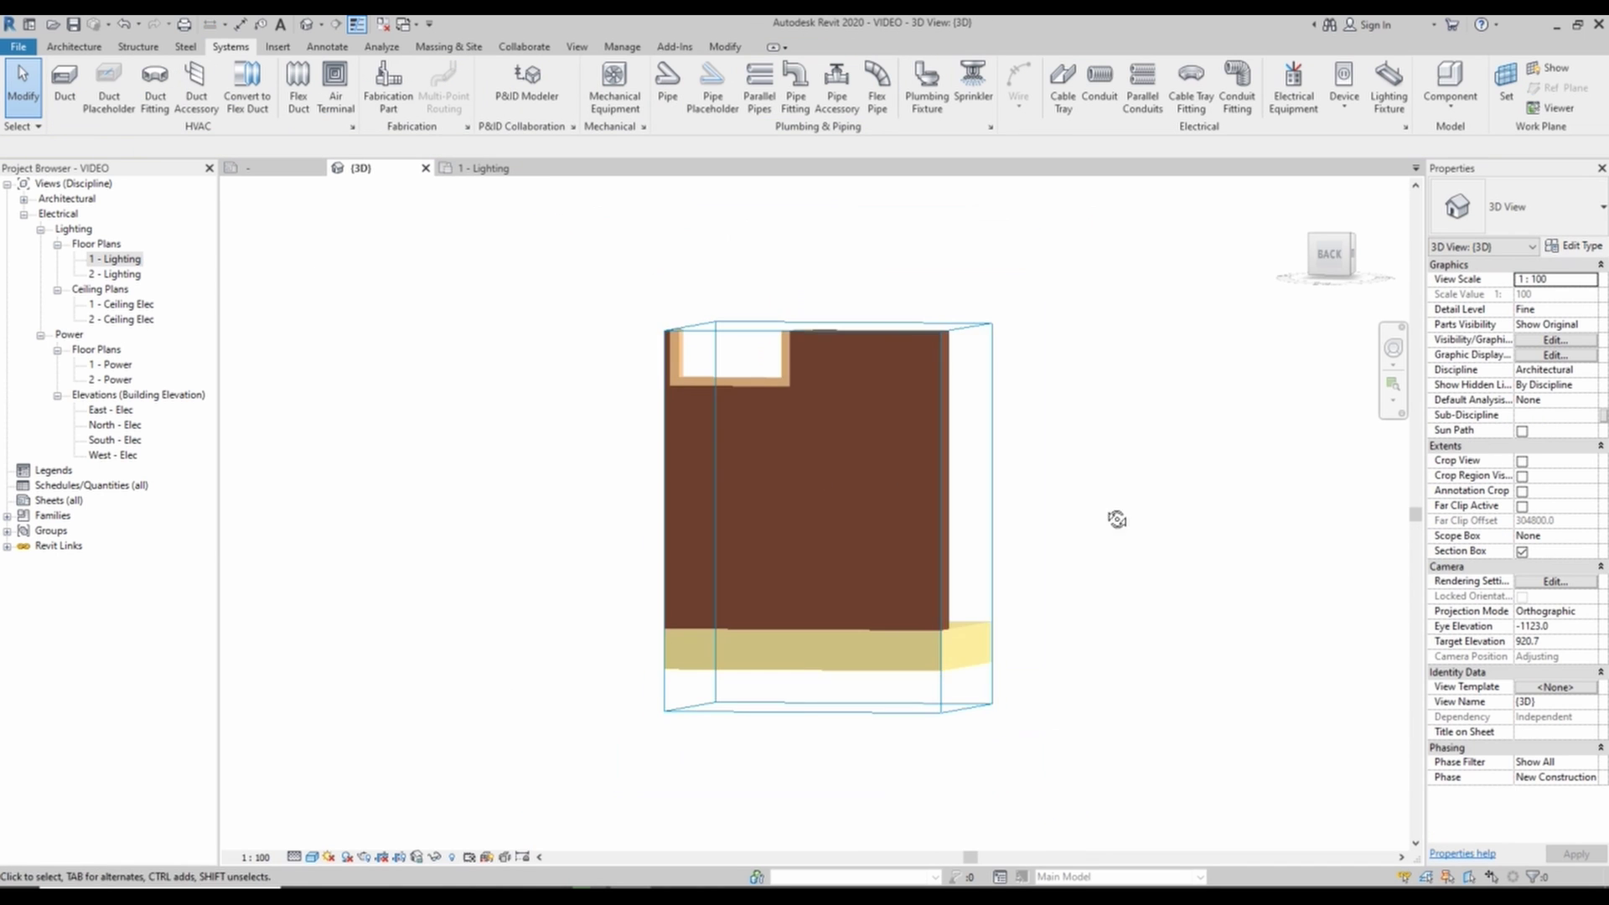
{"action": "middle_click_drag", "start_coordinate": [1116, 520], "coordinate": [682, 560], "text": "shift"}
{"action": "scroll", "coordinate": [796, 538], "scroll_direction": "down", "scroll_amount": 3}
- Extend the section box upward until it includes the upper floor slab
{"action": "left_click", "coordinate": [805, 438]}
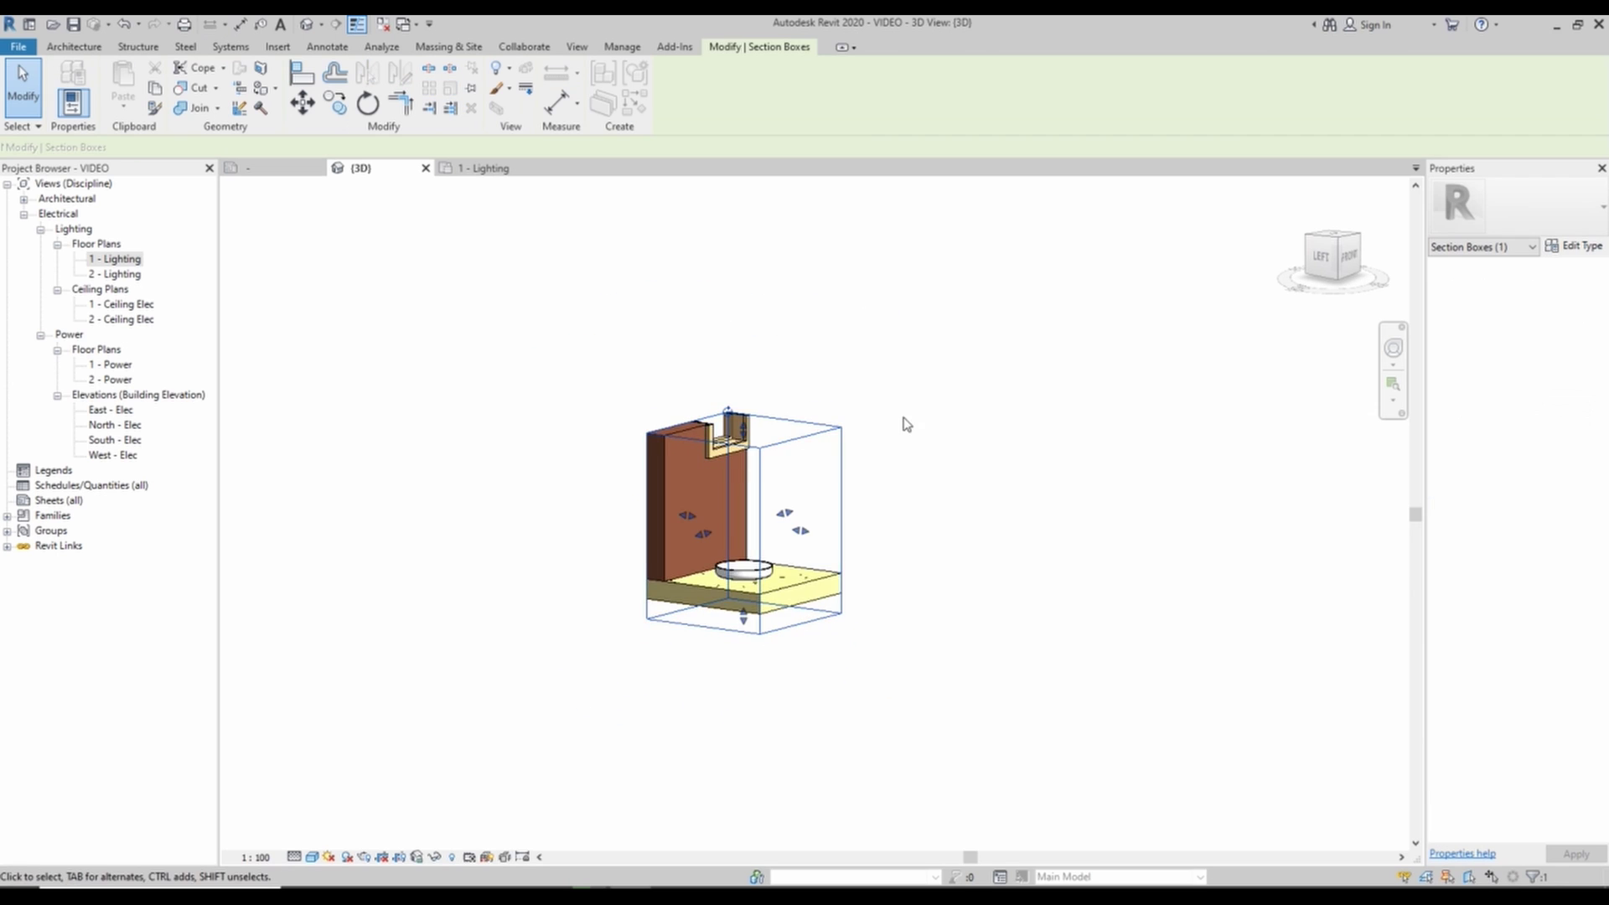
{"action": "middle_click_drag", "start_coordinate": [904, 424], "coordinate": [924, 550]}
{"action": "left_click_drag", "start_coordinate": [762, 553], "coordinate": [719, 274]}
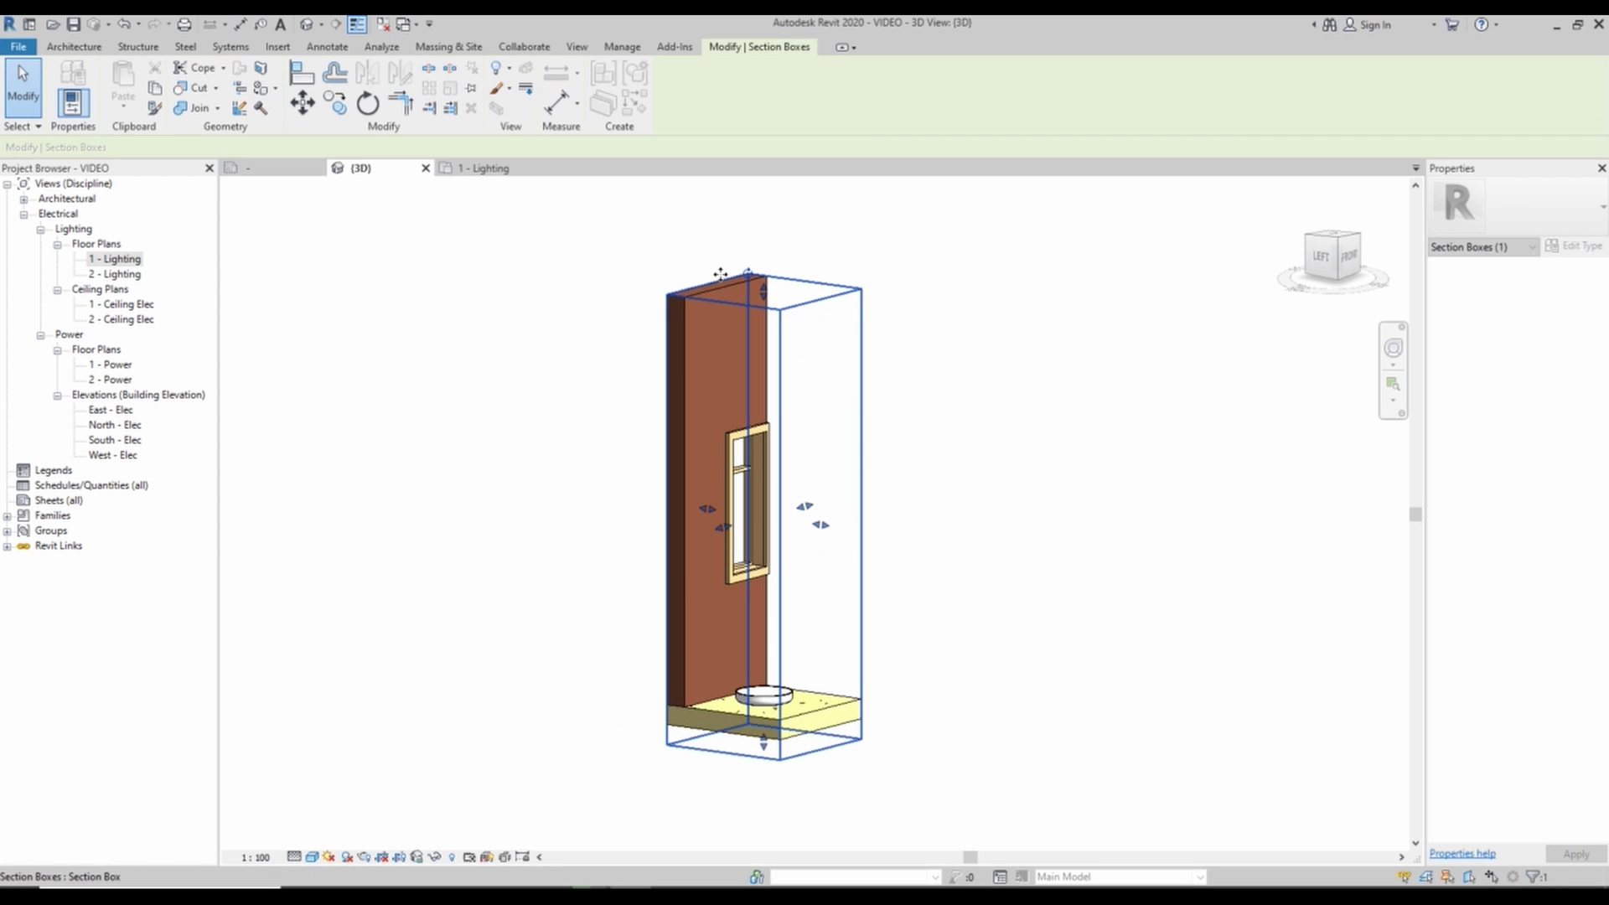
{"action": "scroll", "coordinate": [862, 400], "scroll_direction": "down", "scroll_amount": 2}
{"action": "left_click_drag", "start_coordinate": [798, 327], "coordinate": [781, 240]}
{"action": "middle_click_drag", "start_coordinate": [898, 469], "coordinate": [763, 440], "text": "shift"}
{"action": "scroll", "coordinate": [814, 333], "scroll_direction": "up", "scroll_amount": 2}
{"action": "scroll", "coordinate": [765, 419], "scroll_direction": "down", "scroll_amount": 1}
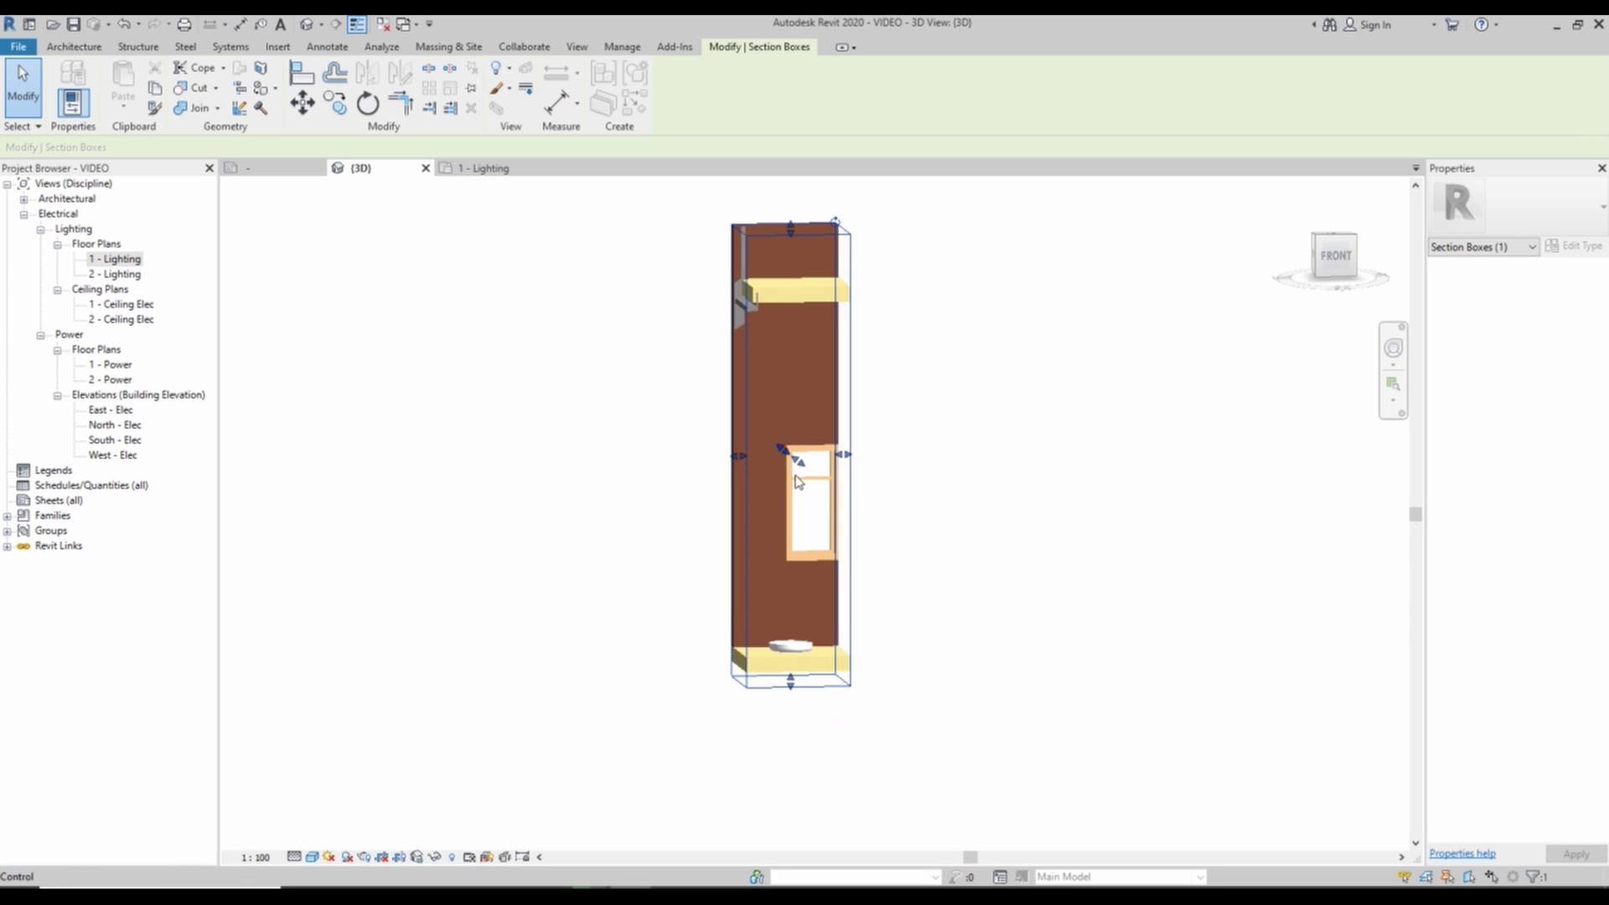
{"action": "scroll", "coordinate": [801, 647], "scroll_direction": "up", "scroll_amount": 2}
- Change the ceiling light's work plane to the underside of the upper floor slab and inspect its mounting in 3D
{"action": "left_click", "coordinate": [801, 647]}
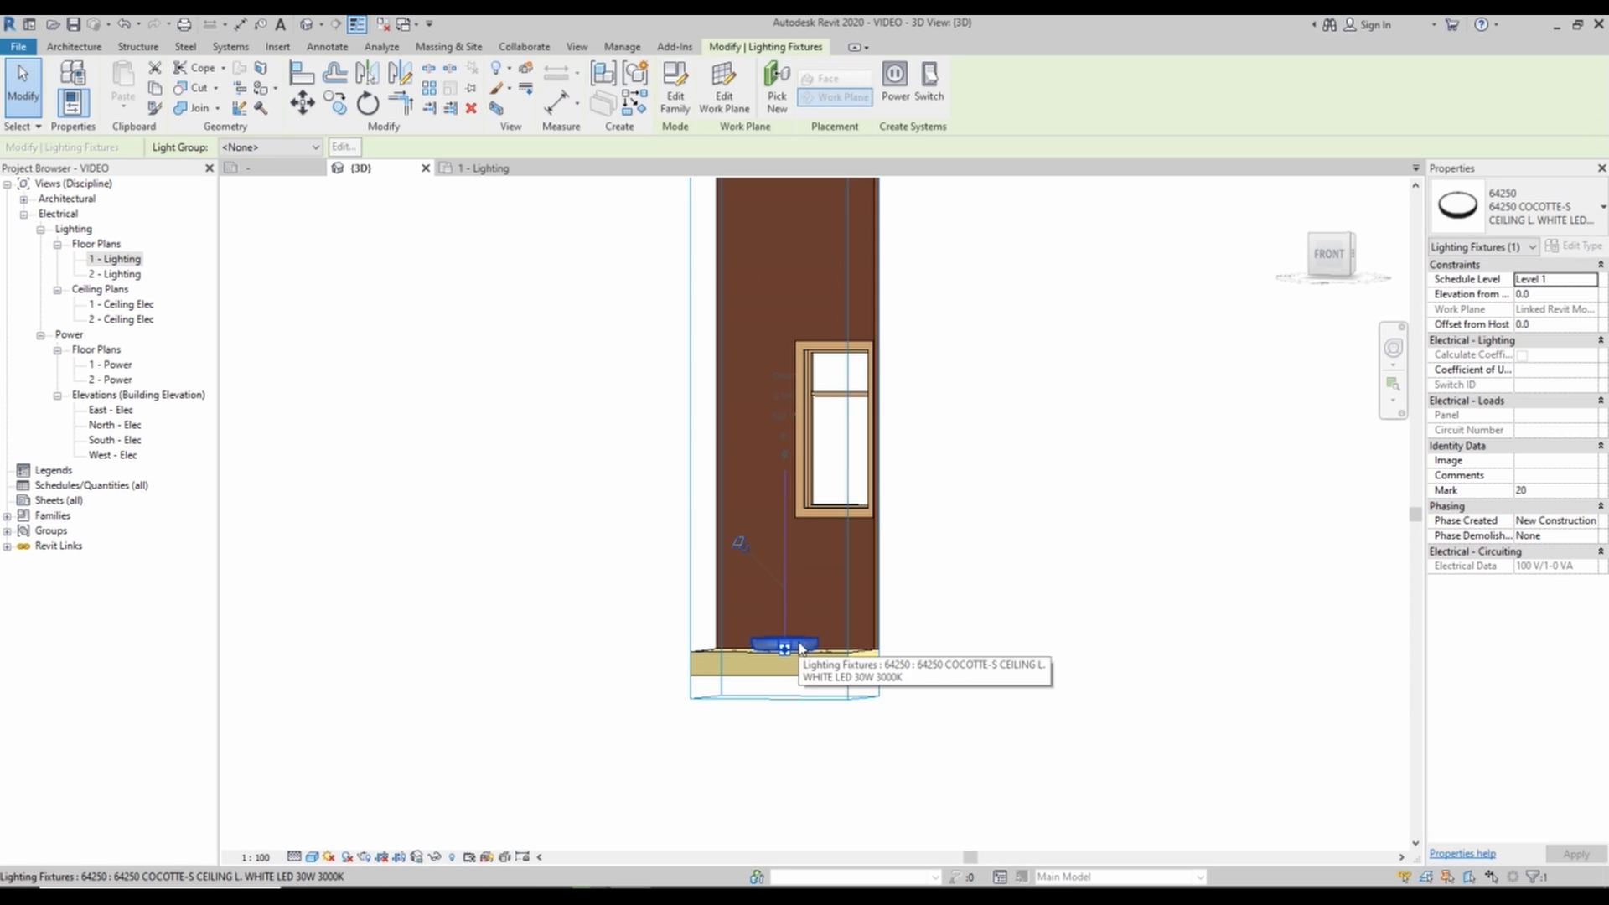
{"action": "scroll", "coordinate": [801, 647], "scroll_direction": "down", "scroll_amount": 2}
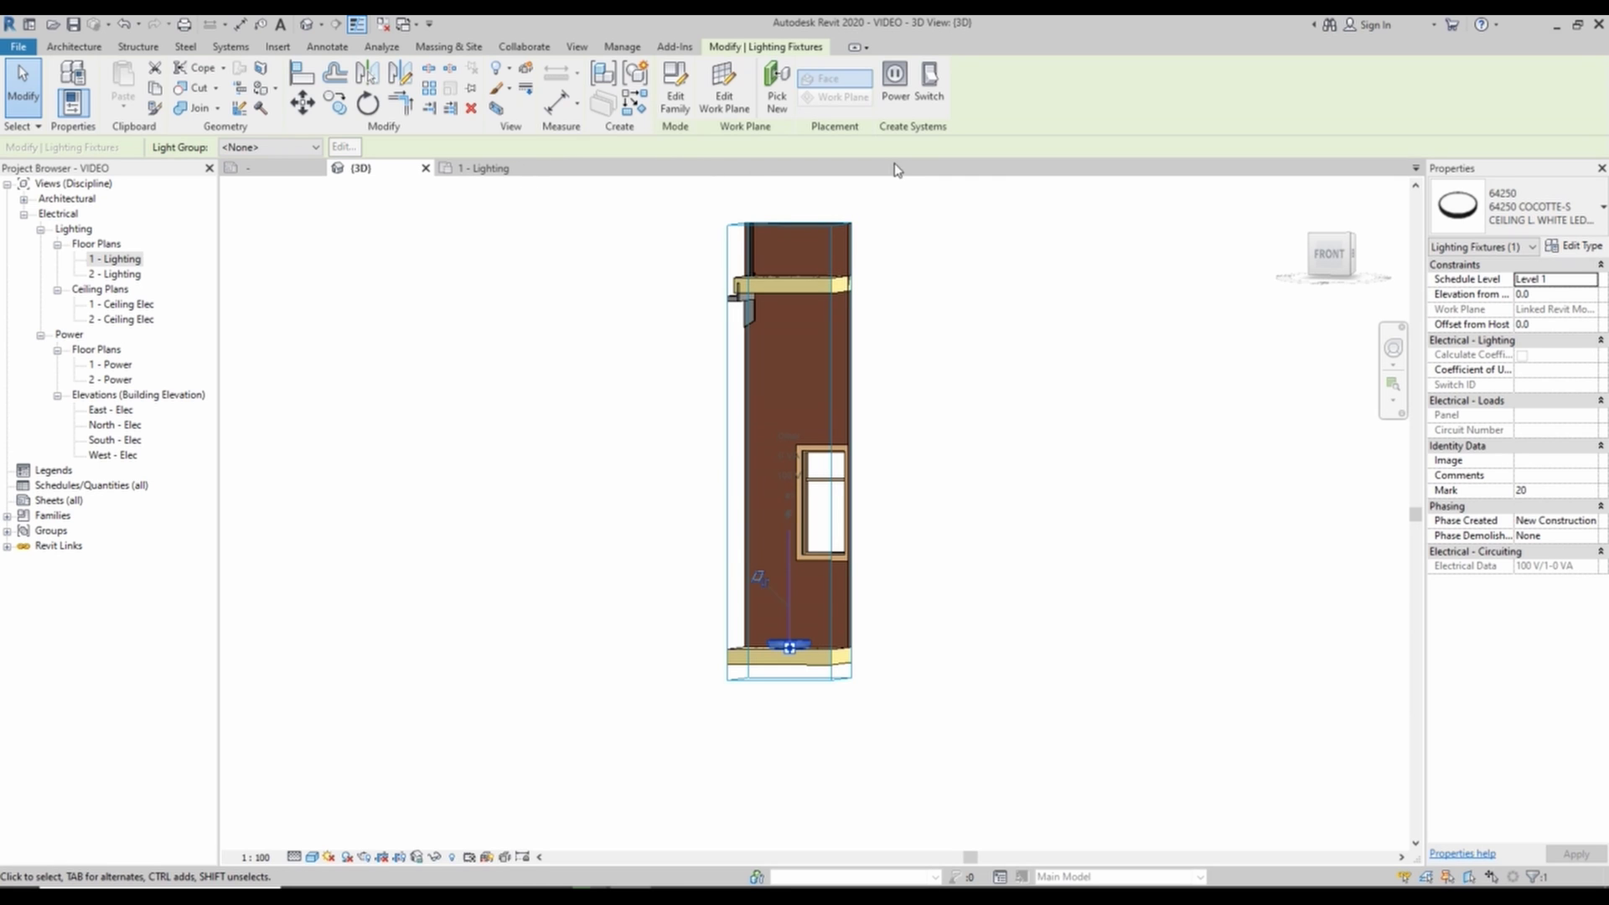
{"action": "left_click", "coordinate": [719, 95]}
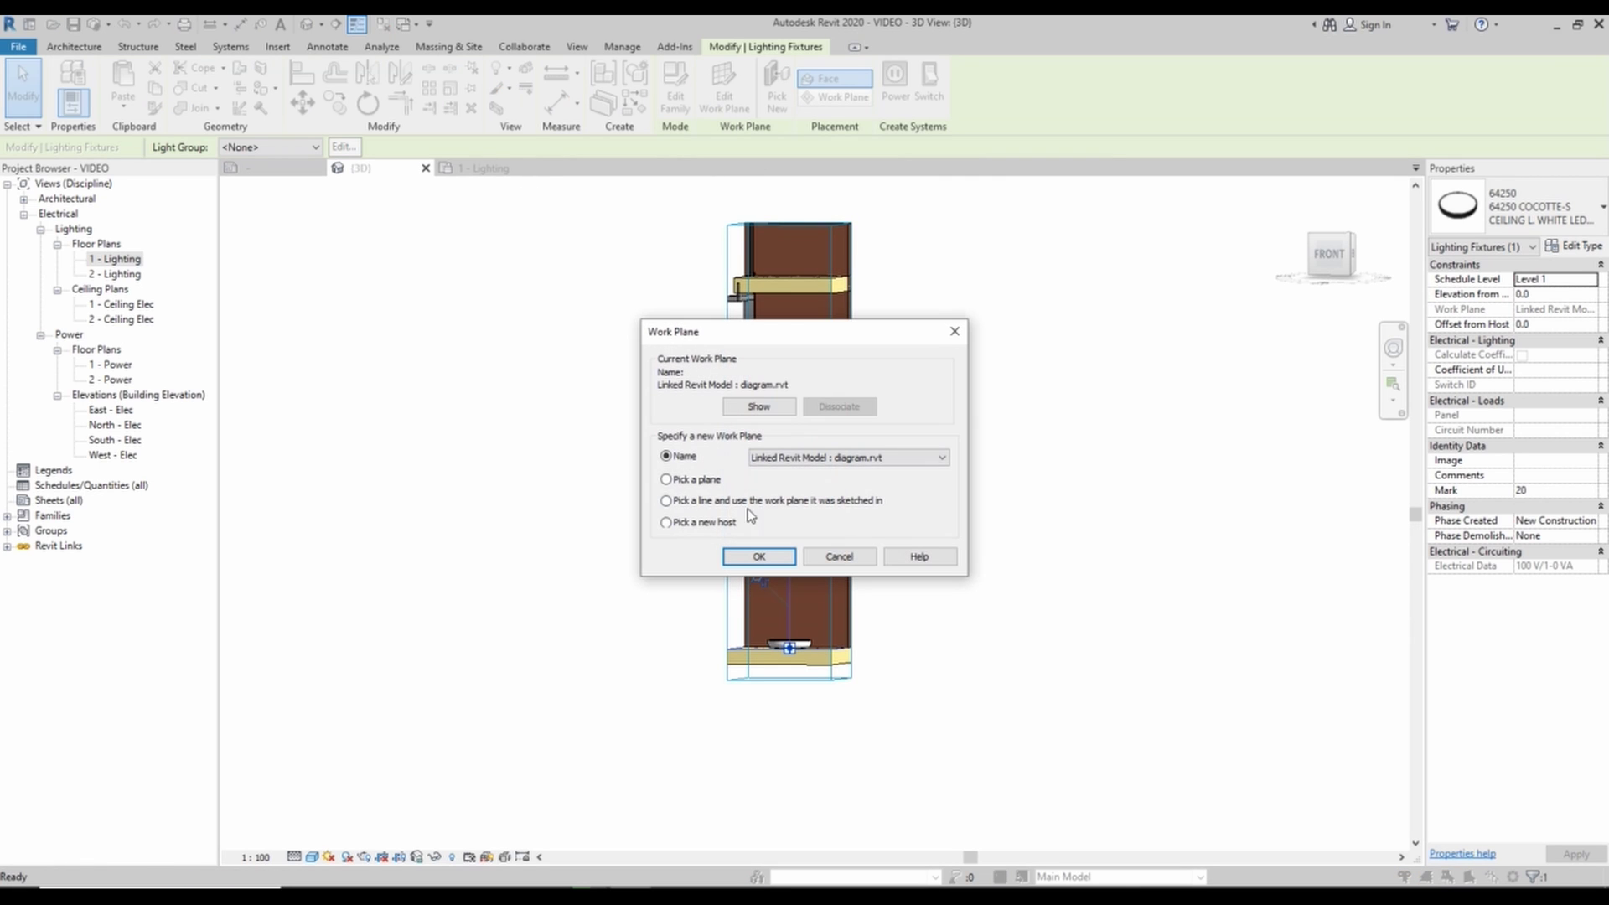
{"action": "left_click", "coordinate": [759, 557]}
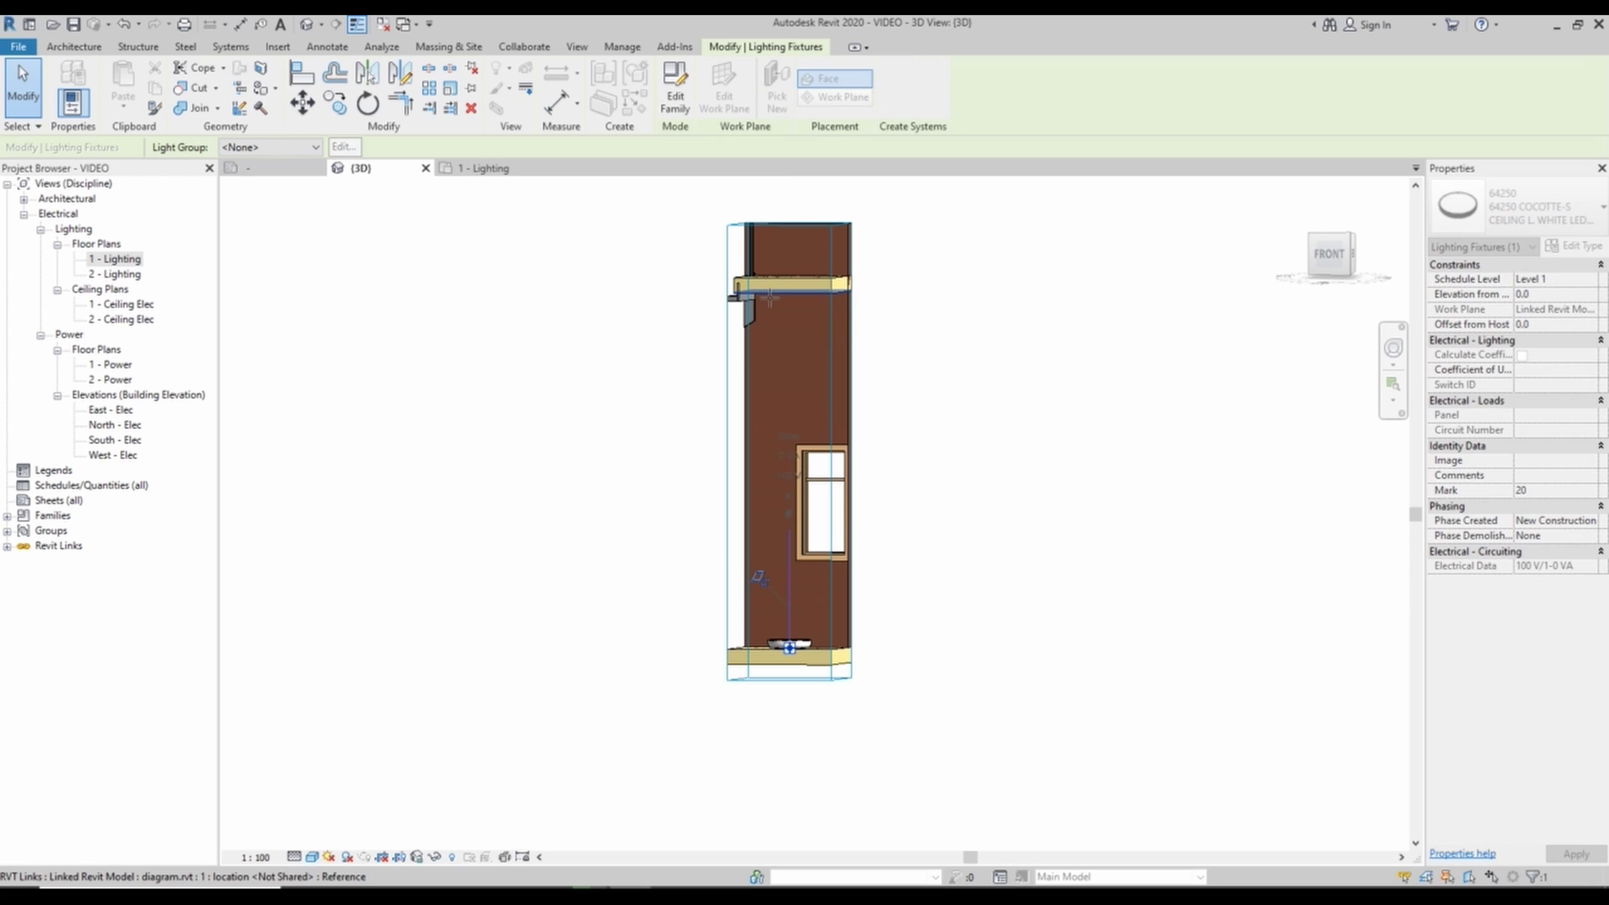
{"action": "left_click", "coordinate": [774, 305]}
{"action": "scroll", "coordinate": [773, 303], "scroll_direction": "up", "scroll_amount": 5}
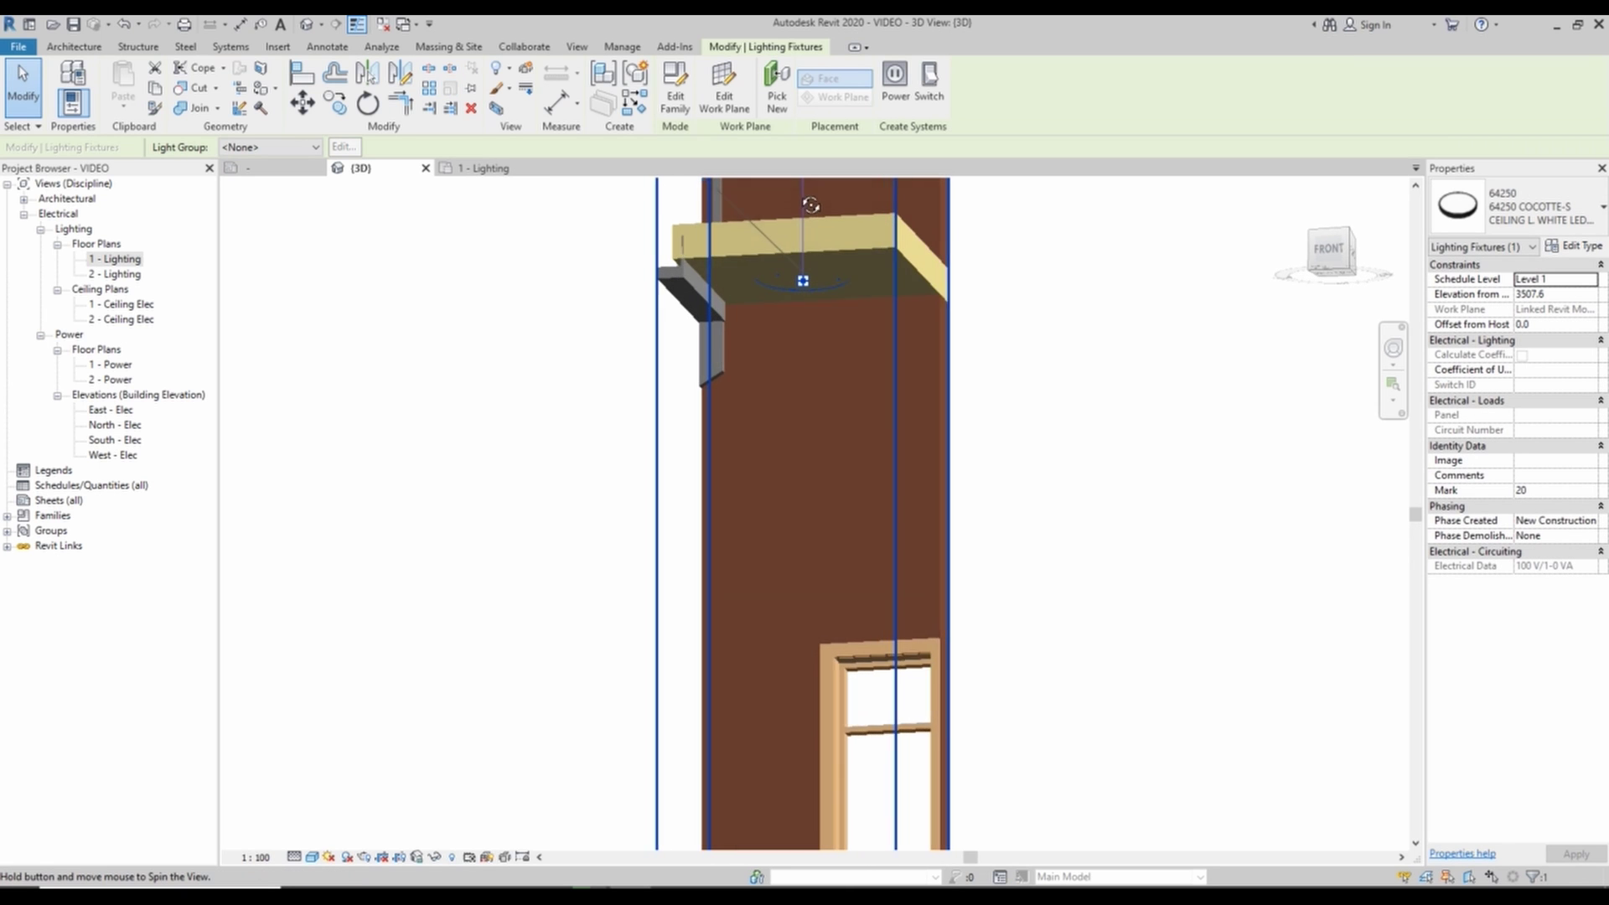
{"action": "scroll", "coordinate": [798, 320], "scroll_direction": "down", "scroll_amount": 2}
{"action": "middle_click_drag", "start_coordinate": [798, 320], "coordinate": [787, 506], "text": "shift"}
{"action": "scroll", "coordinate": [787, 506], "scroll_direction": "down", "scroll_amount": 1}
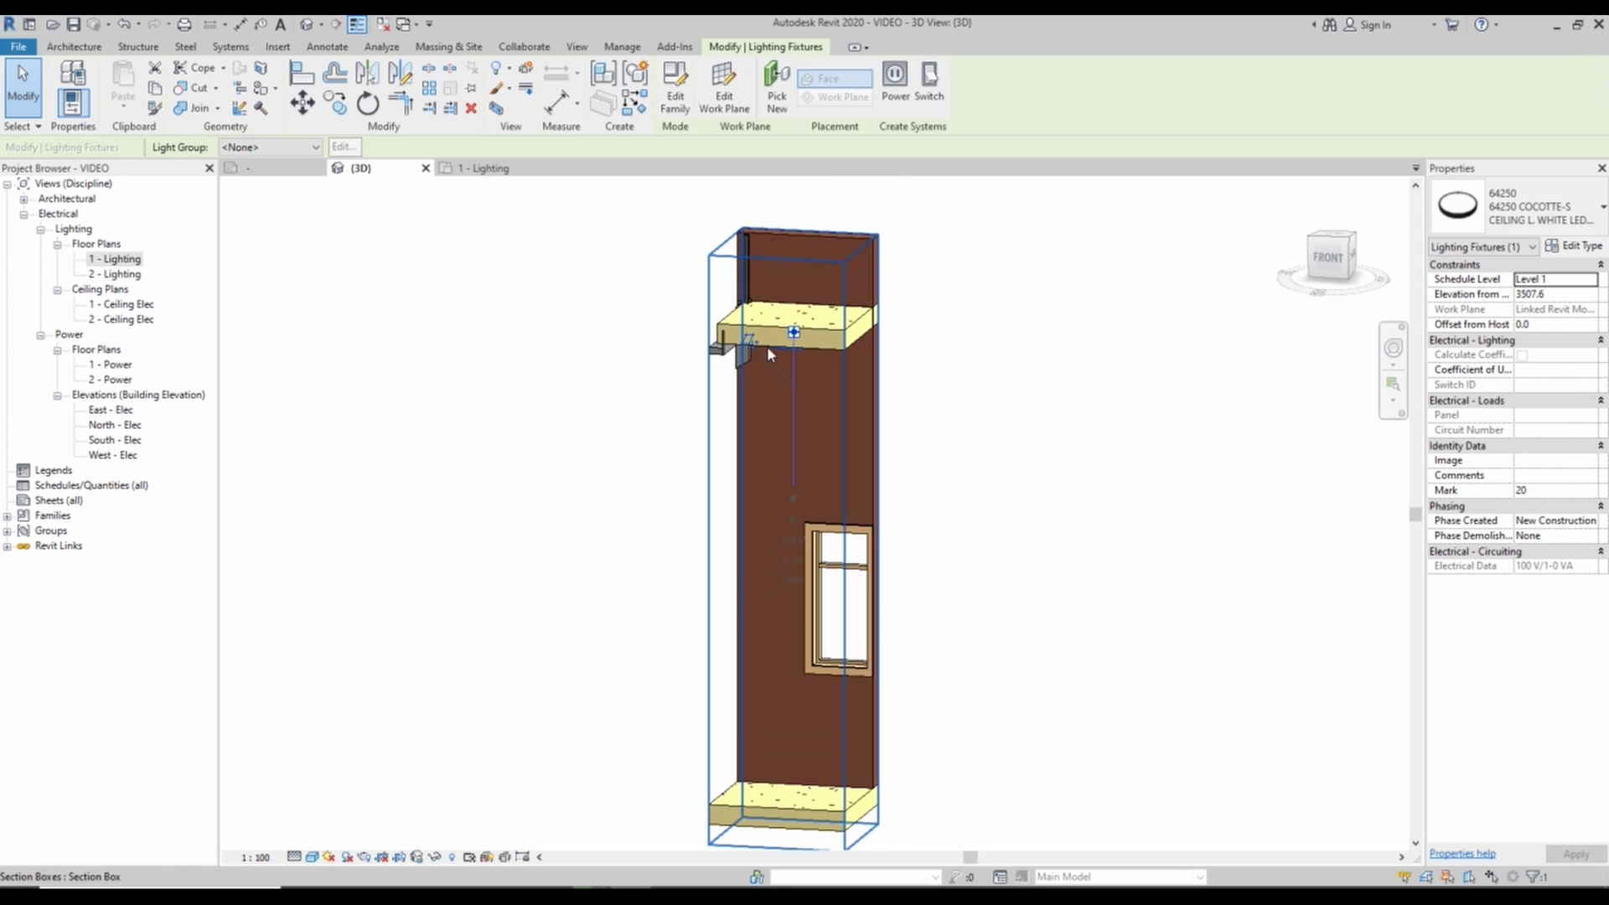
{"action": "scroll", "coordinate": [779, 352], "scroll_direction": "up", "scroll_amount": 4}
{"action": "middle_click_drag", "start_coordinate": [796, 360], "coordinate": [633, 309], "text": "shift"}
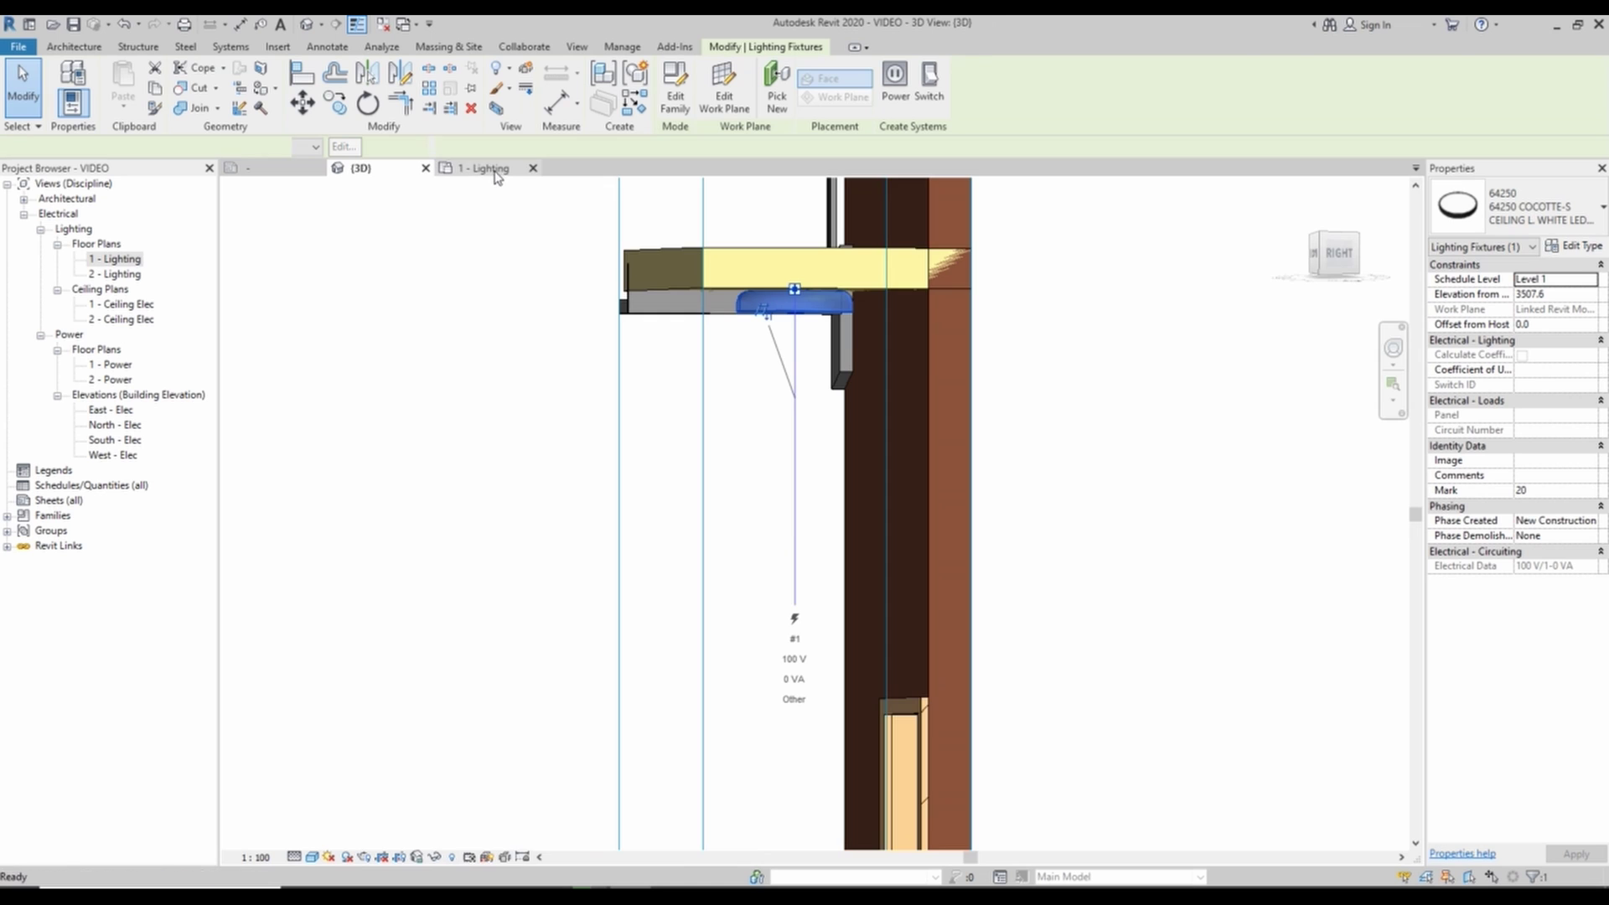
- In the 1 - Lighting floor plan, copy the ceiling light 2000 mm horizontally toward the right wall
{"action": "left_click", "coordinate": [494, 169]}
{"action": "key", "text": "Escape"}
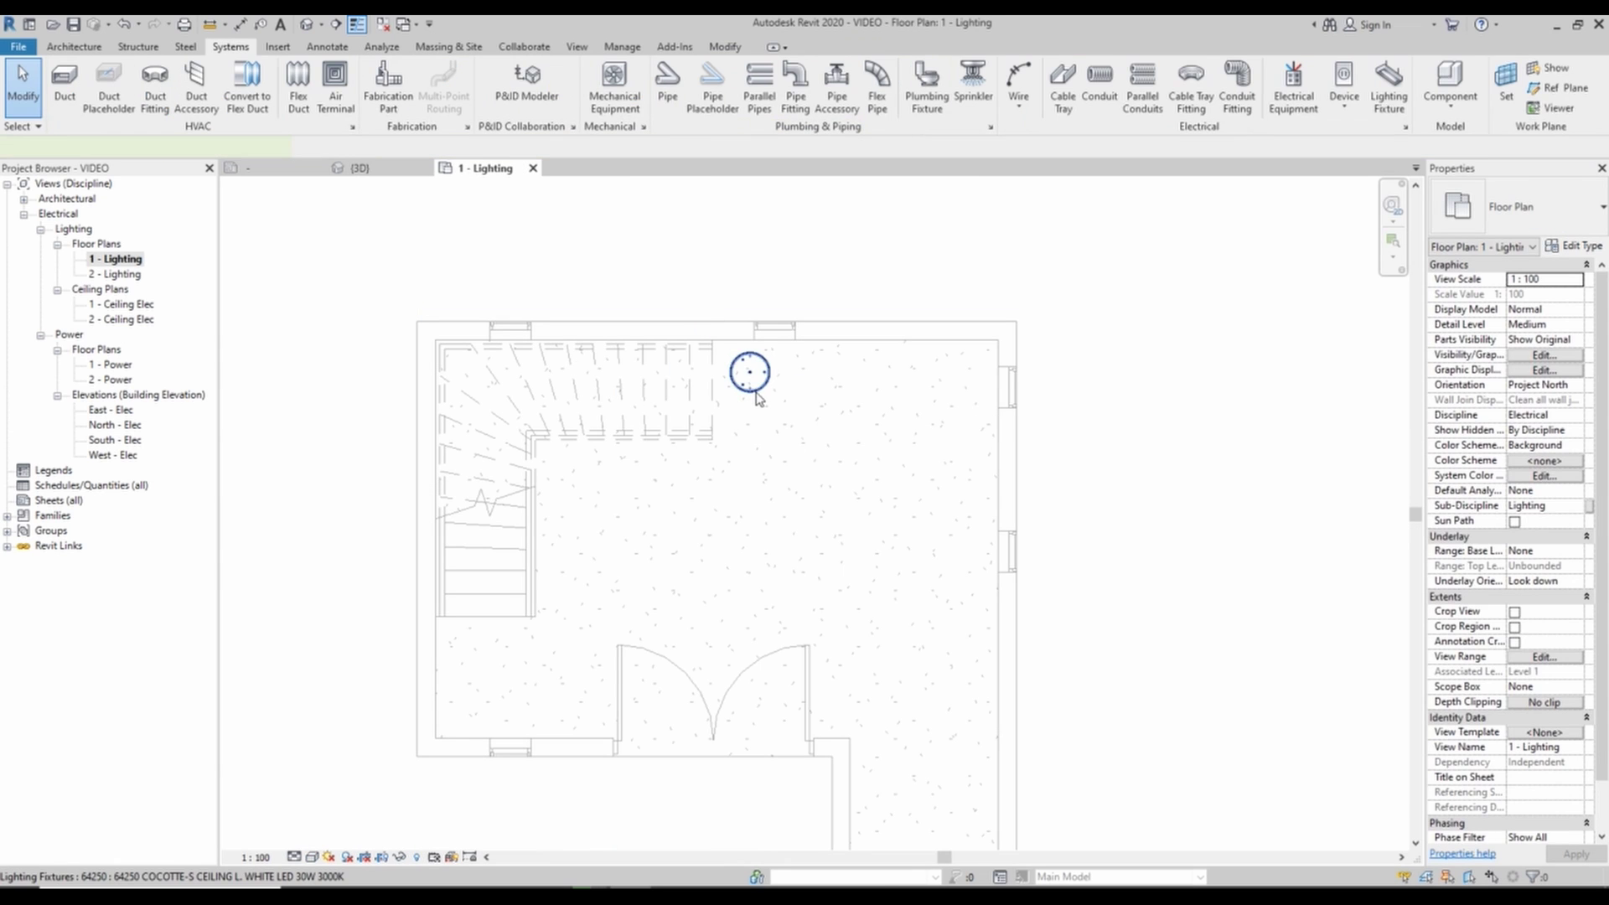
{"action": "left_click", "coordinate": [755, 392]}
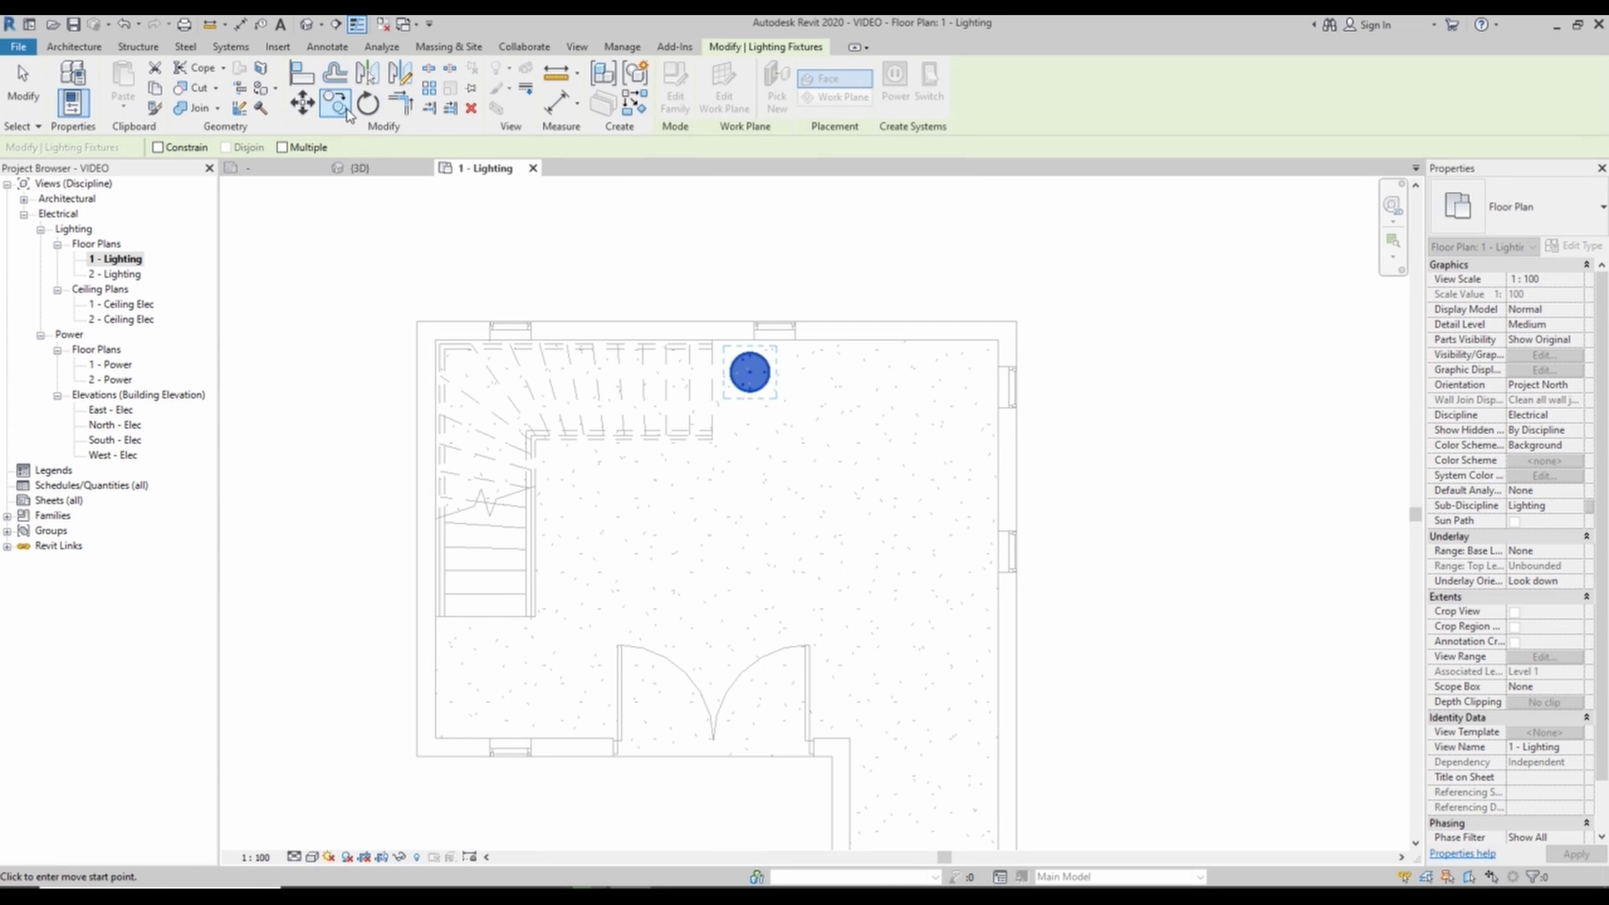
{"action": "left_click", "coordinate": [755, 378]}
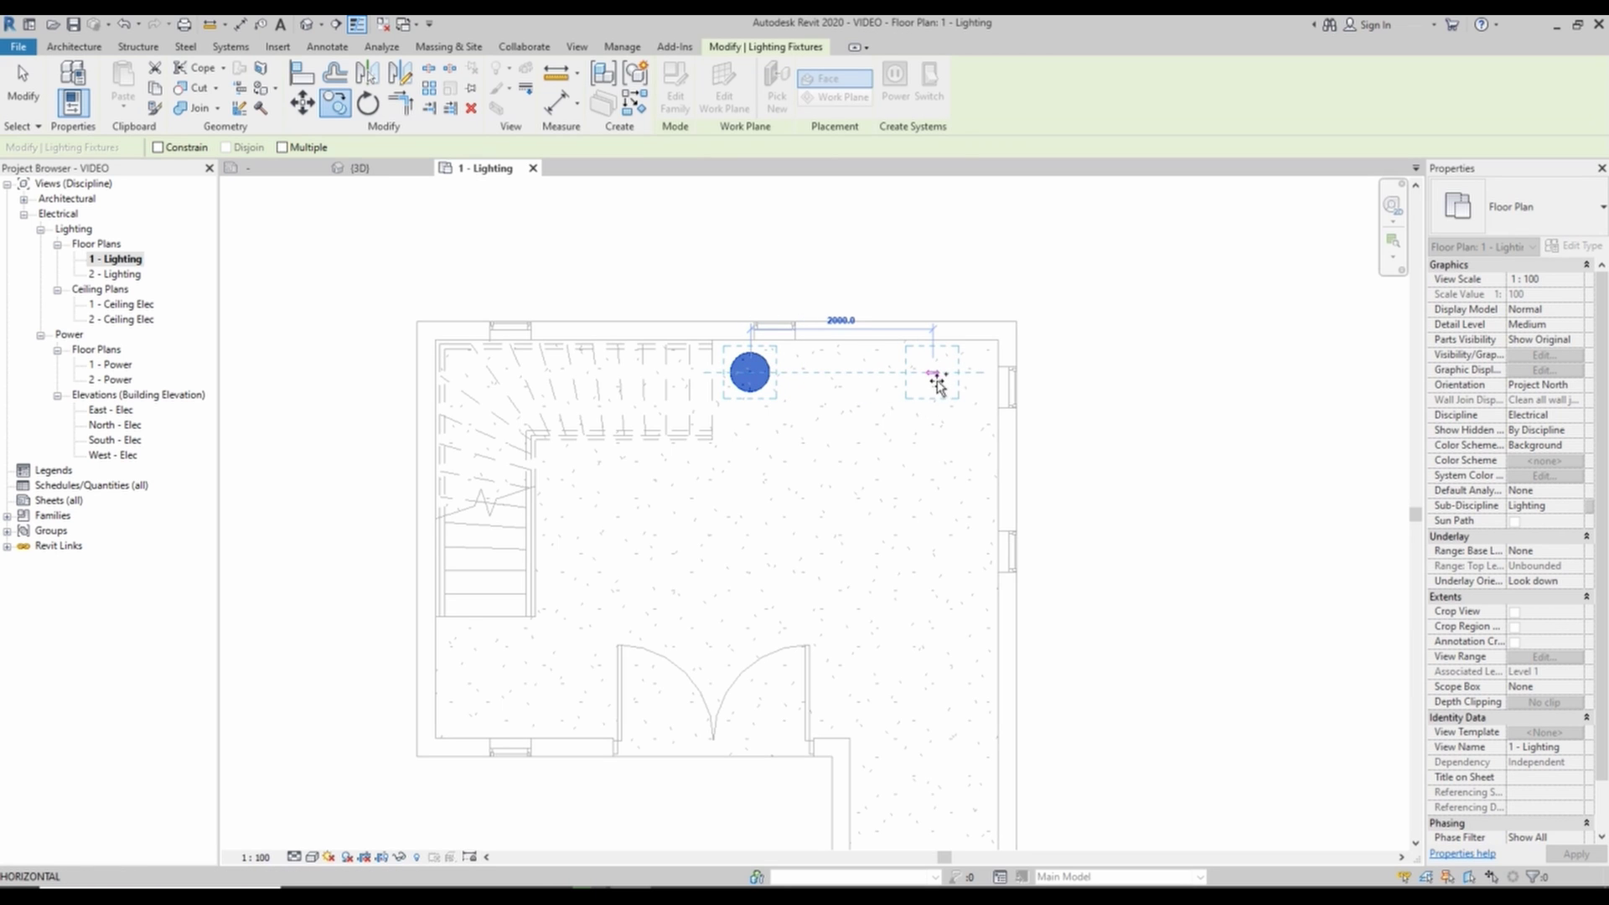
{"action": "left_click", "coordinate": [936, 379]}
{"action": "key", "text": "Escape"}
- Nudge both ceiling lights slightly right and down from the upper wall
{"action": "middle_click_drag", "start_coordinate": [831, 460], "coordinate": [745, 428]}
{"action": "left_click_drag", "start_coordinate": [514, 238], "coordinate": [915, 427]}
{"action": "key", "text": "Right"}
{"action": "key", "text": "Down"}
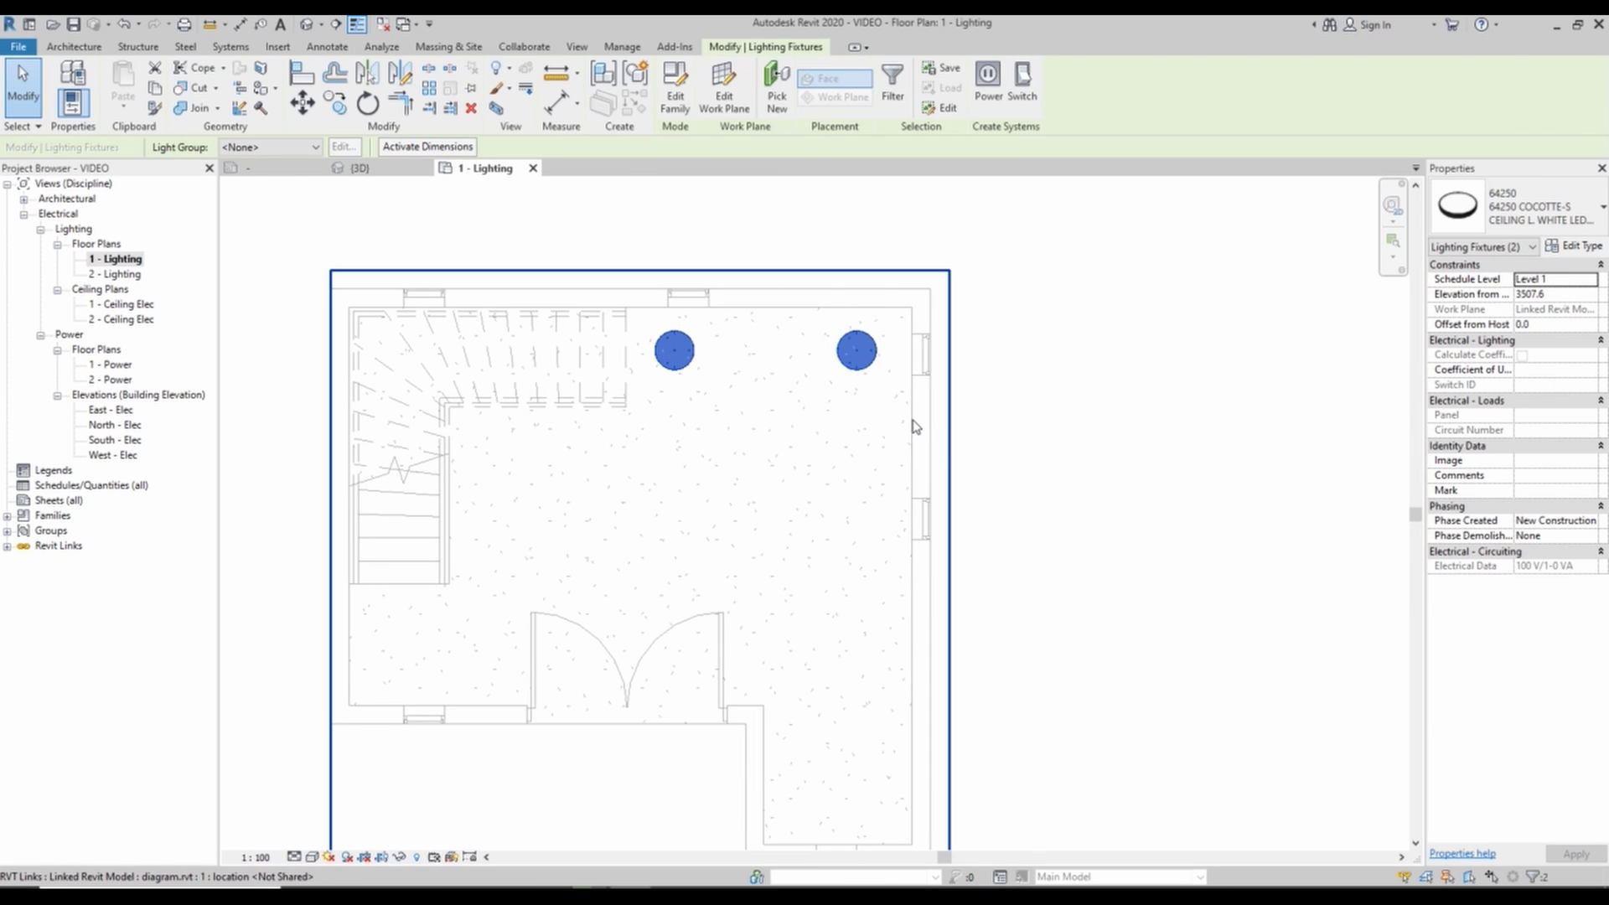
{"action": "key", "text": "Escape"}
- Copy the pair of ceiling lights straight down to form a second row across the middle of the room
{"action": "scroll", "coordinate": [779, 392], "scroll_direction": "down", "scroll_amount": 1}
{"action": "left_click_drag", "start_coordinate": [521, 233], "coordinate": [931, 469]}
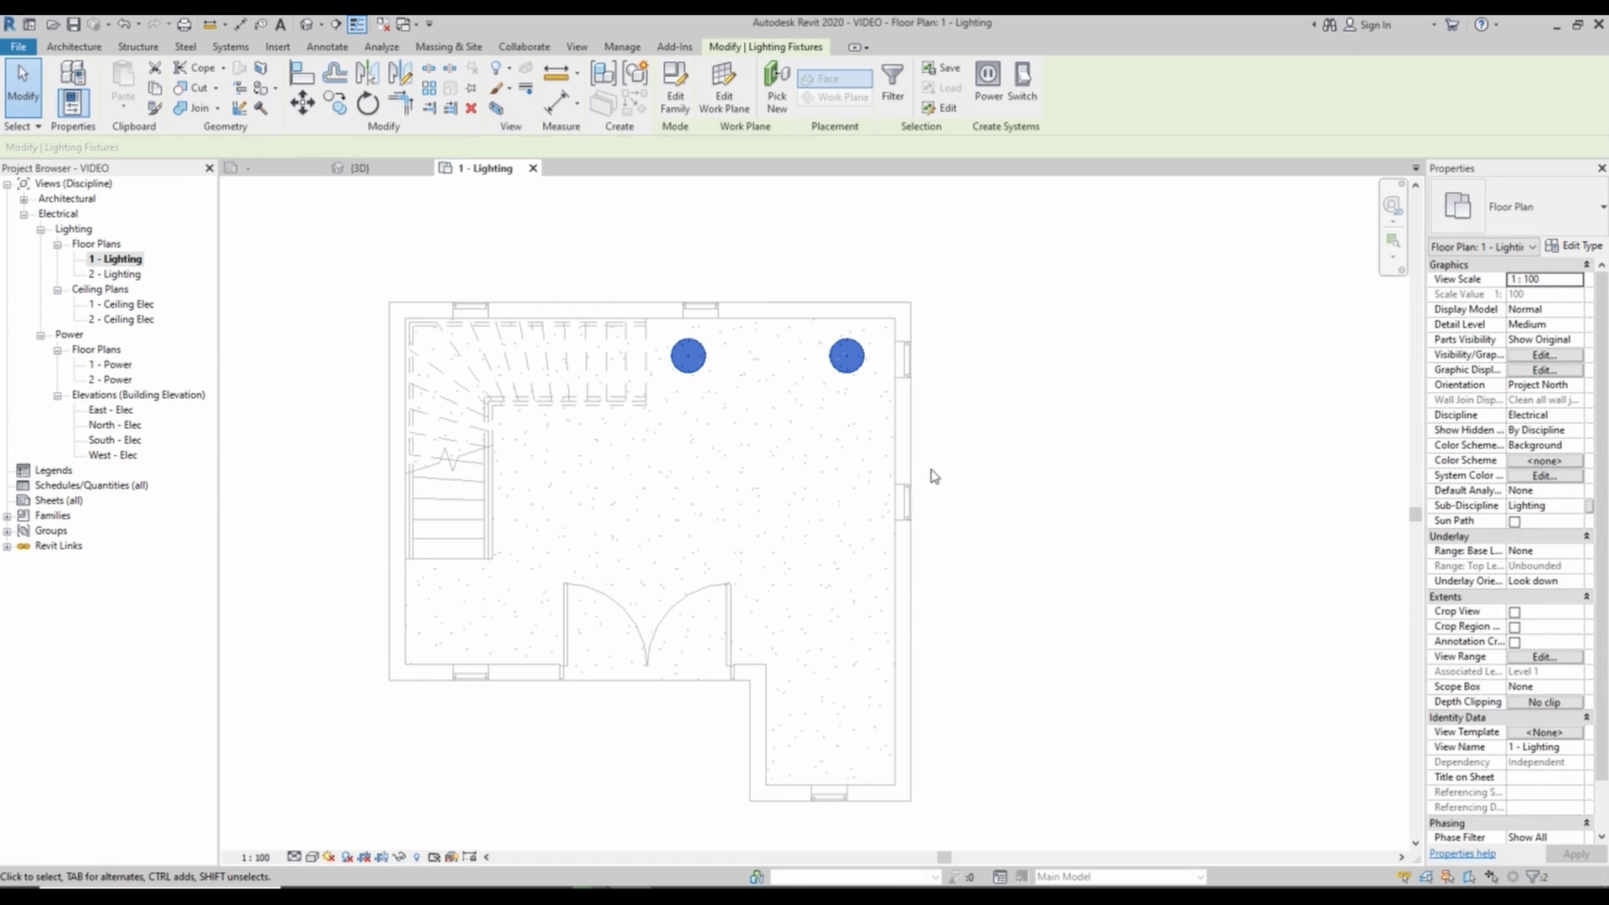
{"action": "left_click", "coordinate": [335, 104]}
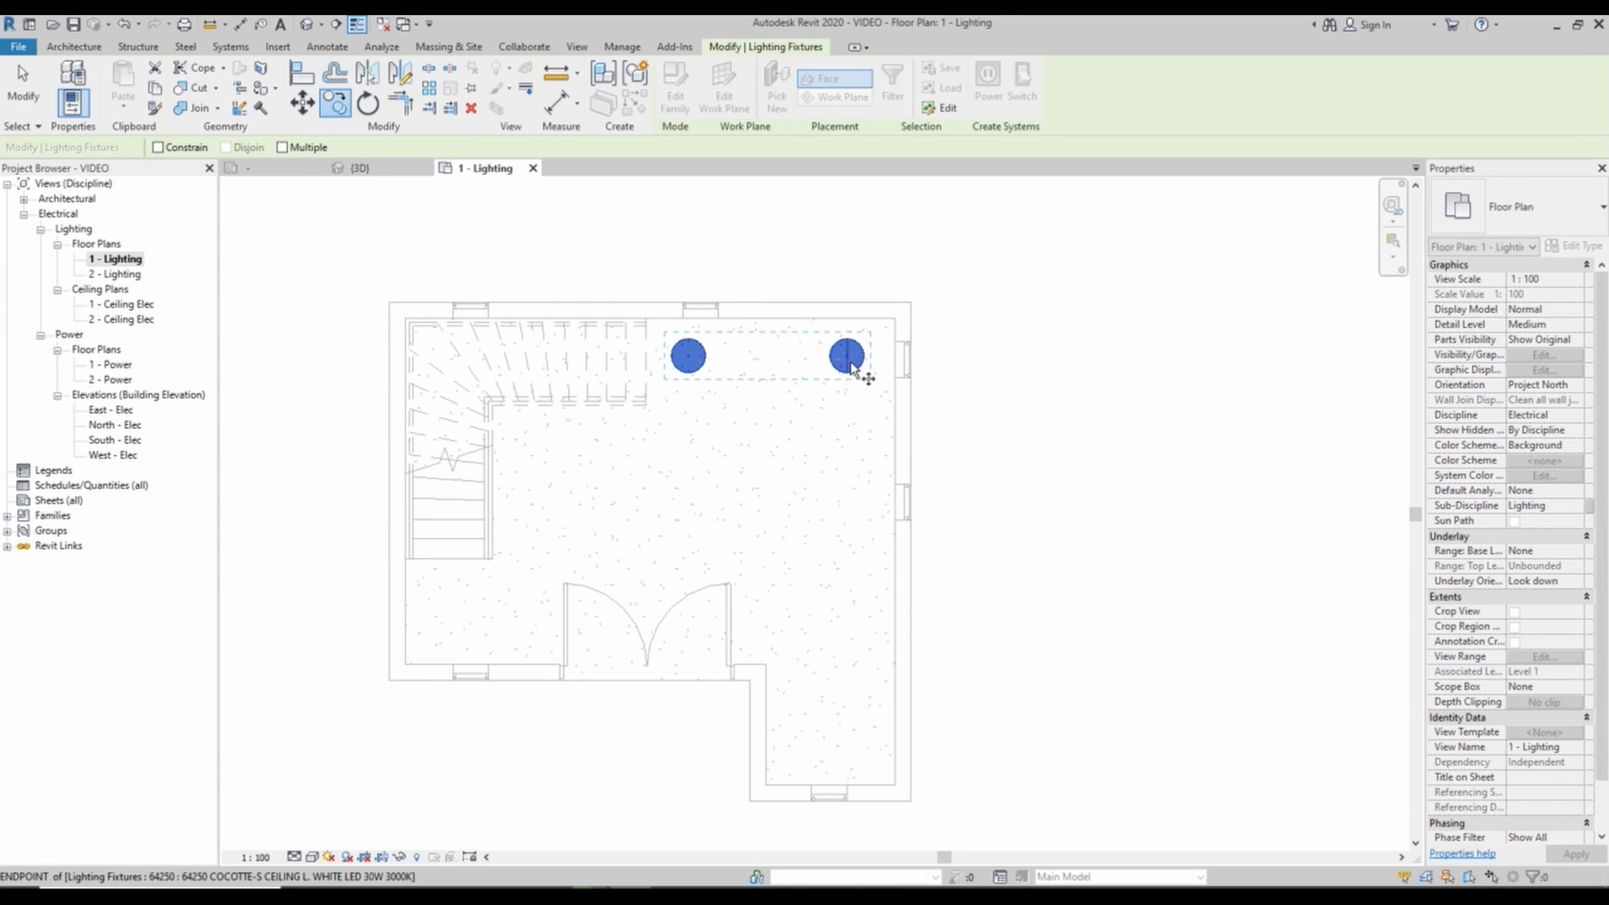
{"action": "left_click", "coordinate": [848, 509]}
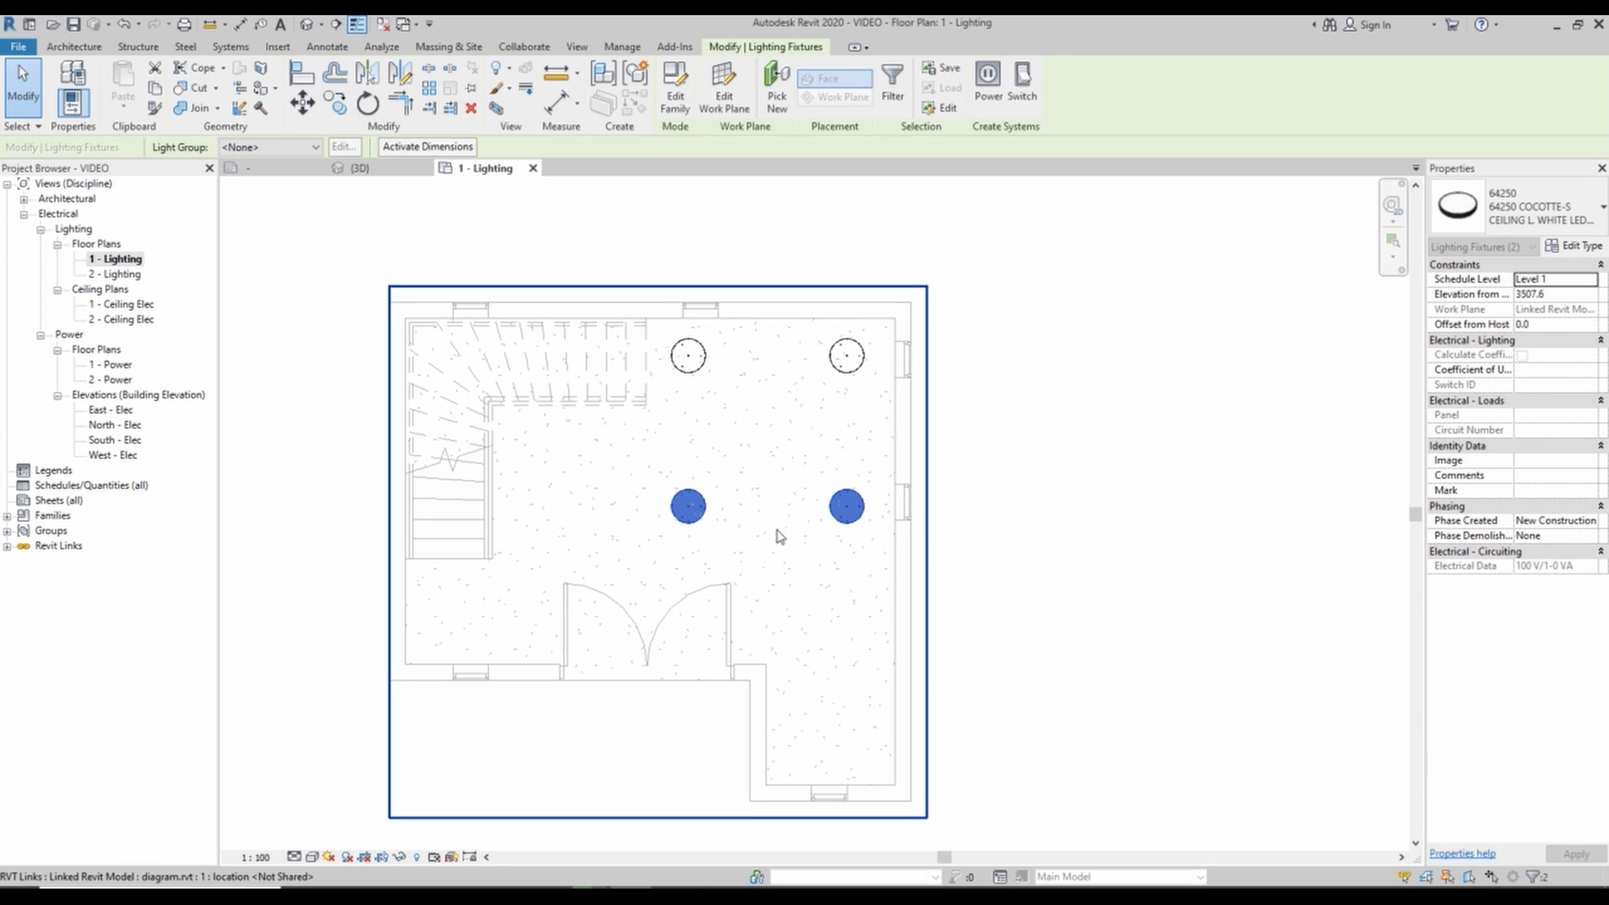
- Copy the second row of lights straight down by the existing row spacing to form a third row
{"action": "left_click_drag", "start_coordinate": [294, 445], "coordinate": [1017, 600]}
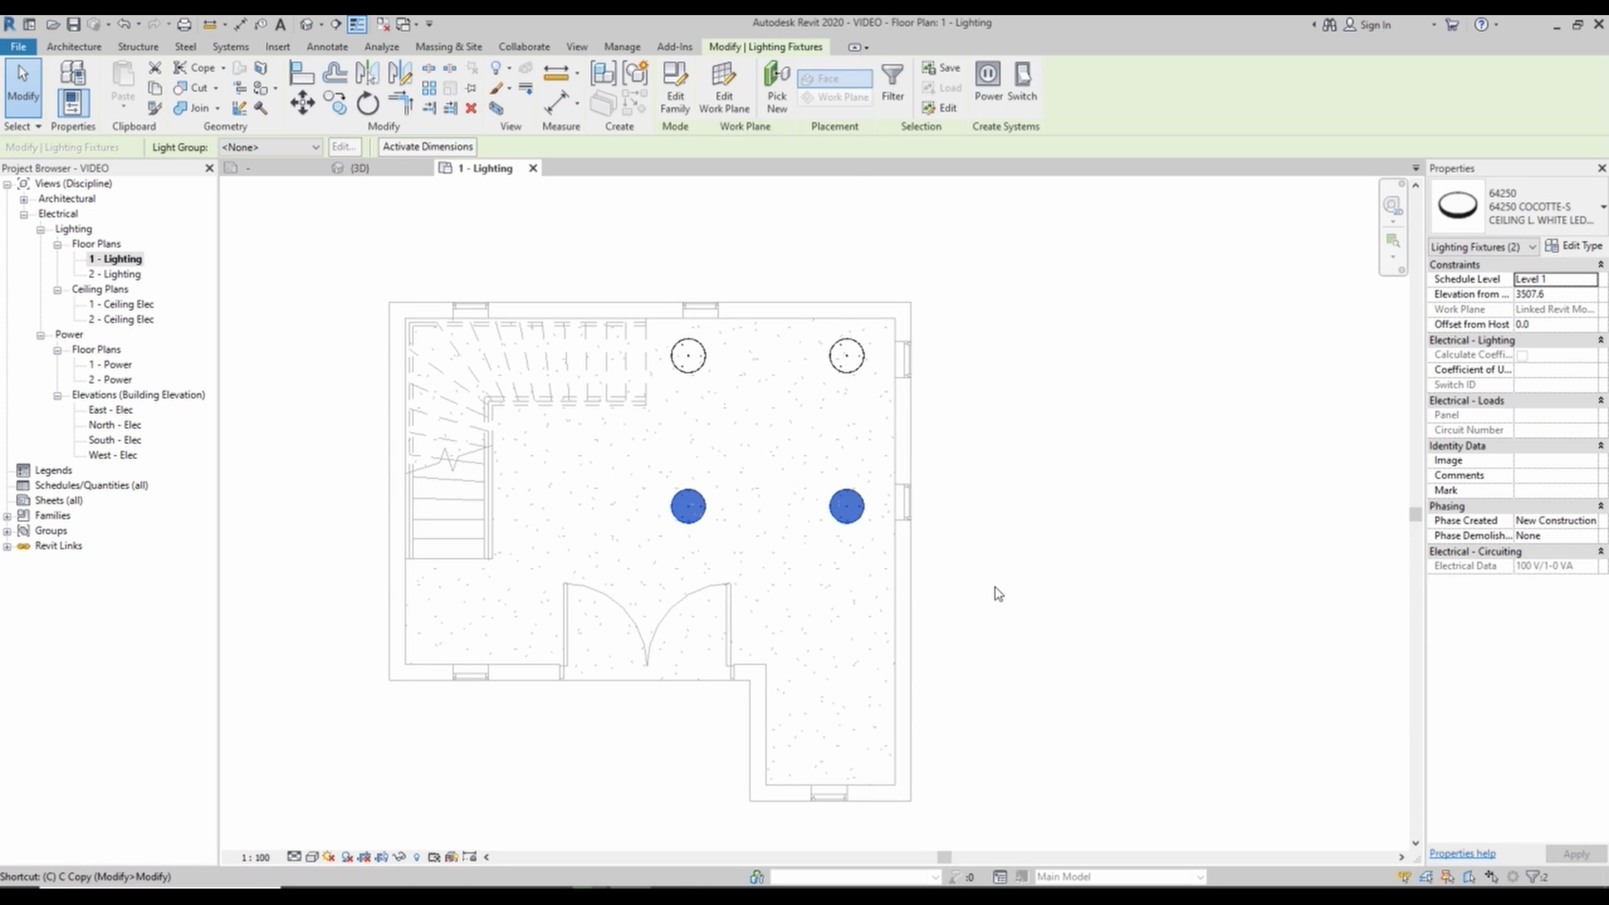
{"action": "key", "text": "m"}
{"action": "key", "text": "v"}
{"action": "left_click", "coordinate": [846, 356]}
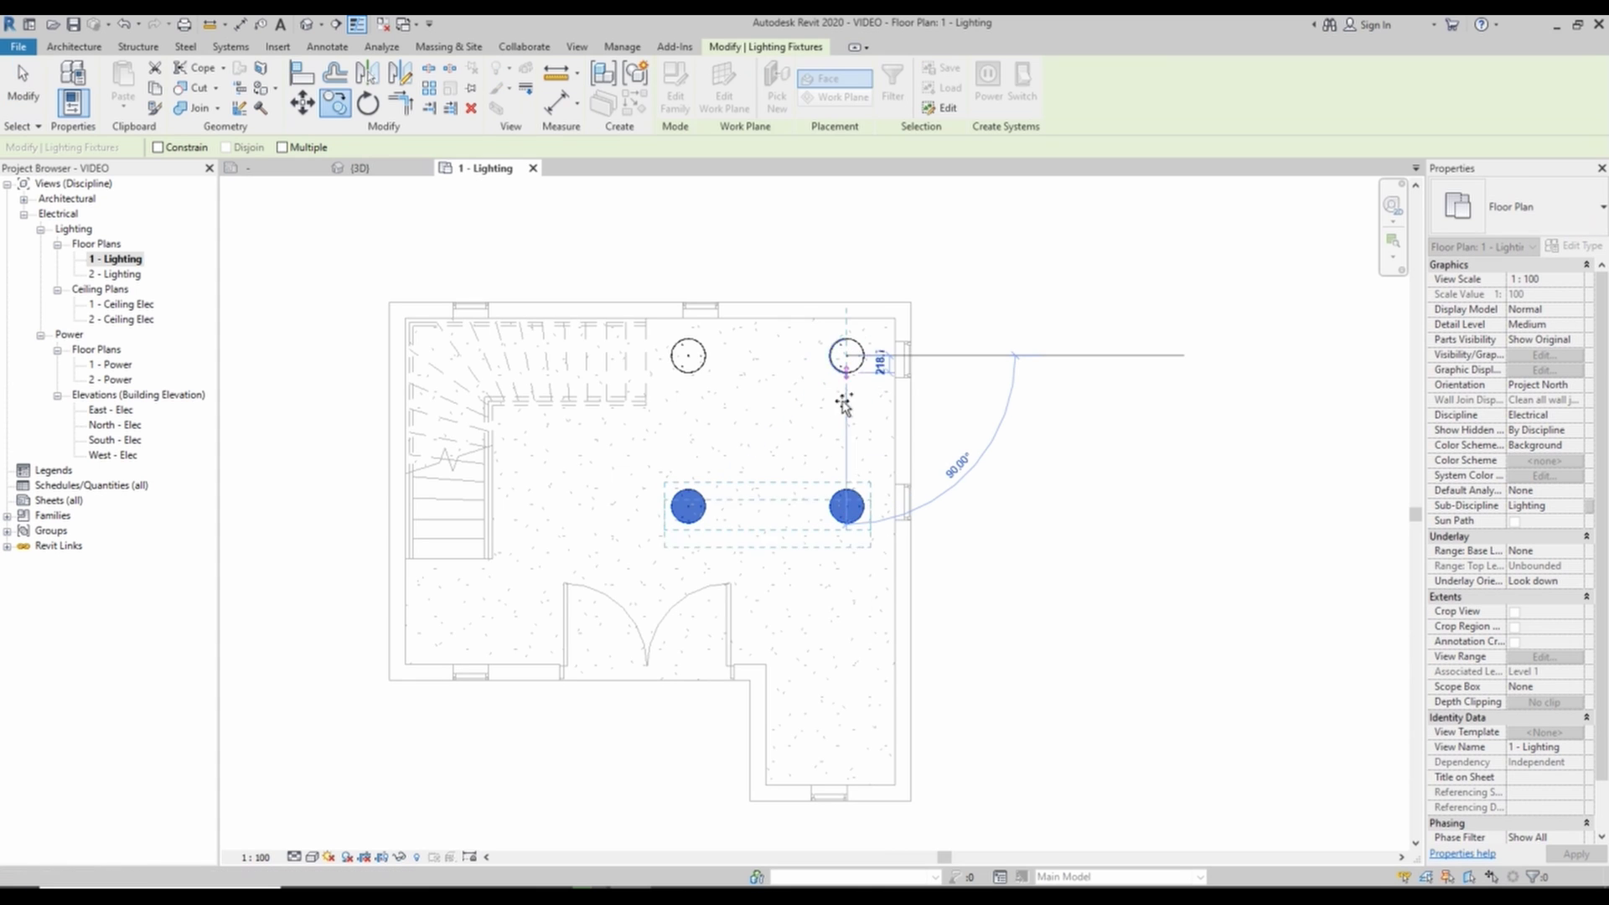
{"action": "left_click", "coordinate": [847, 507]}
{"action": "key", "text": "Escape"}
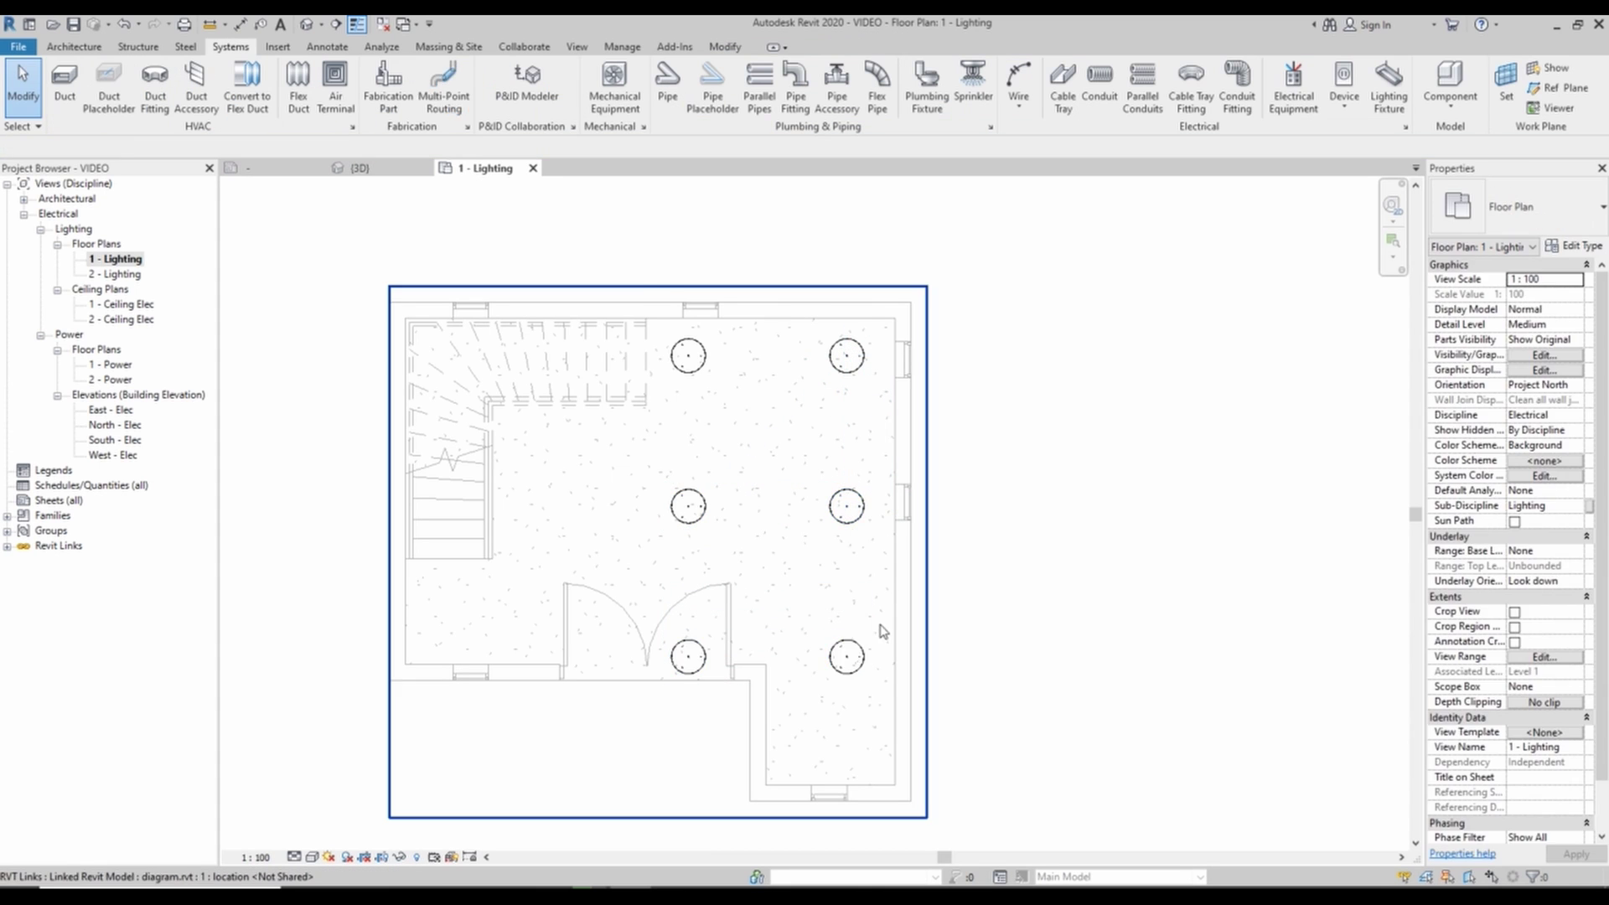
- Delete the third-row ceiling light that sits at the double door
{"action": "middle_click_drag", "start_coordinate": [781, 583], "coordinate": [764, 514]}
{"action": "left_click", "coordinate": [669, 587]}
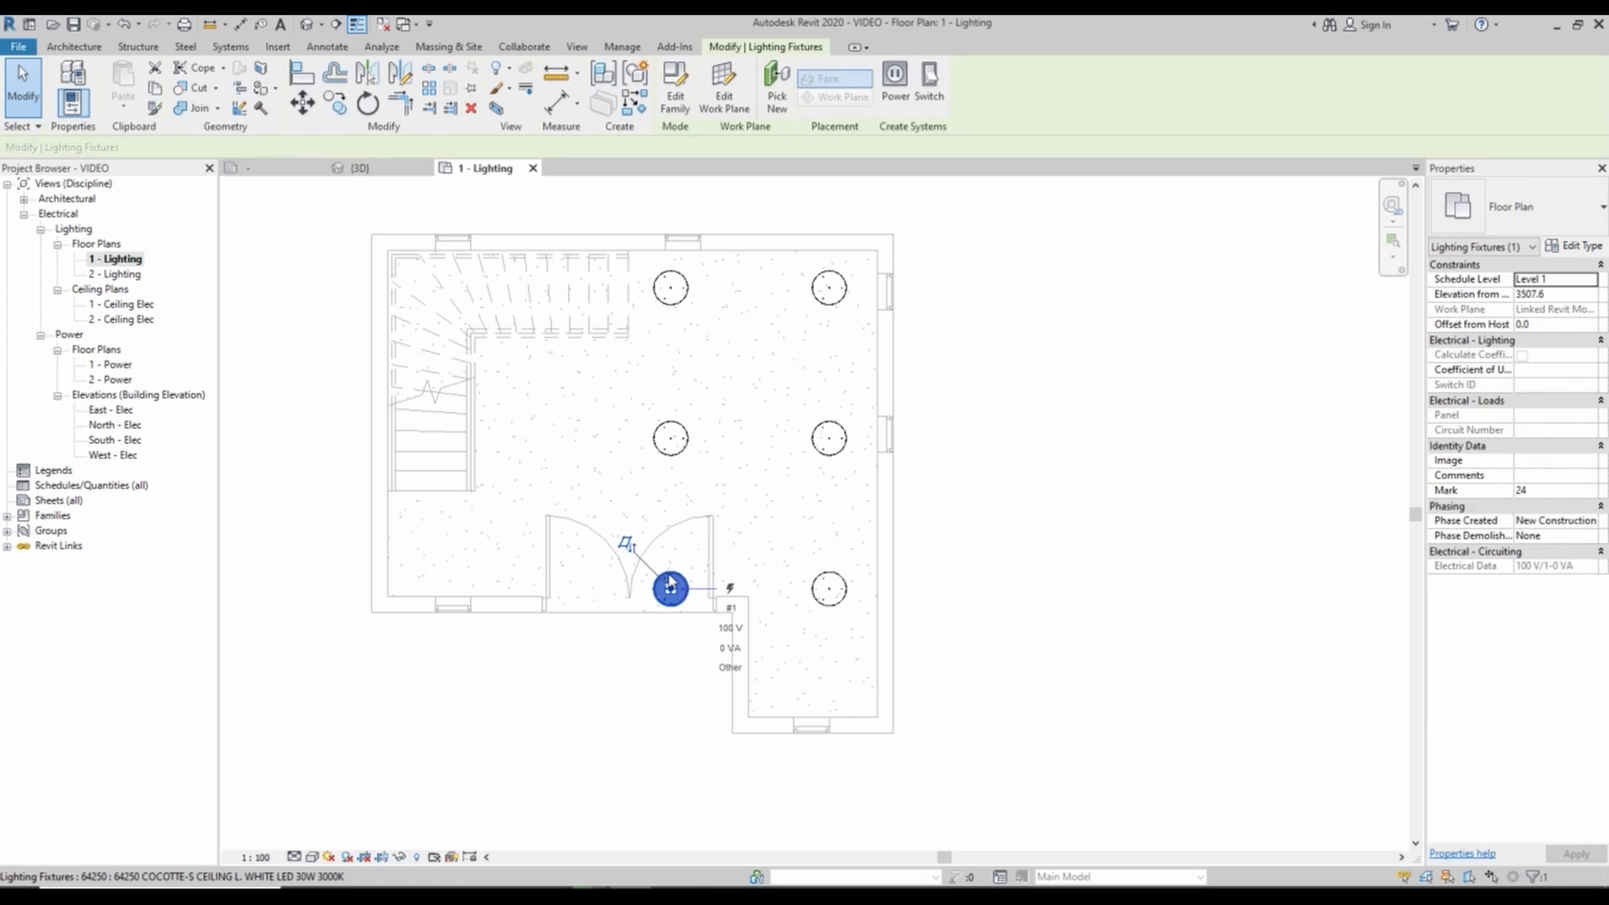
{"action": "key", "text": "Delete"}
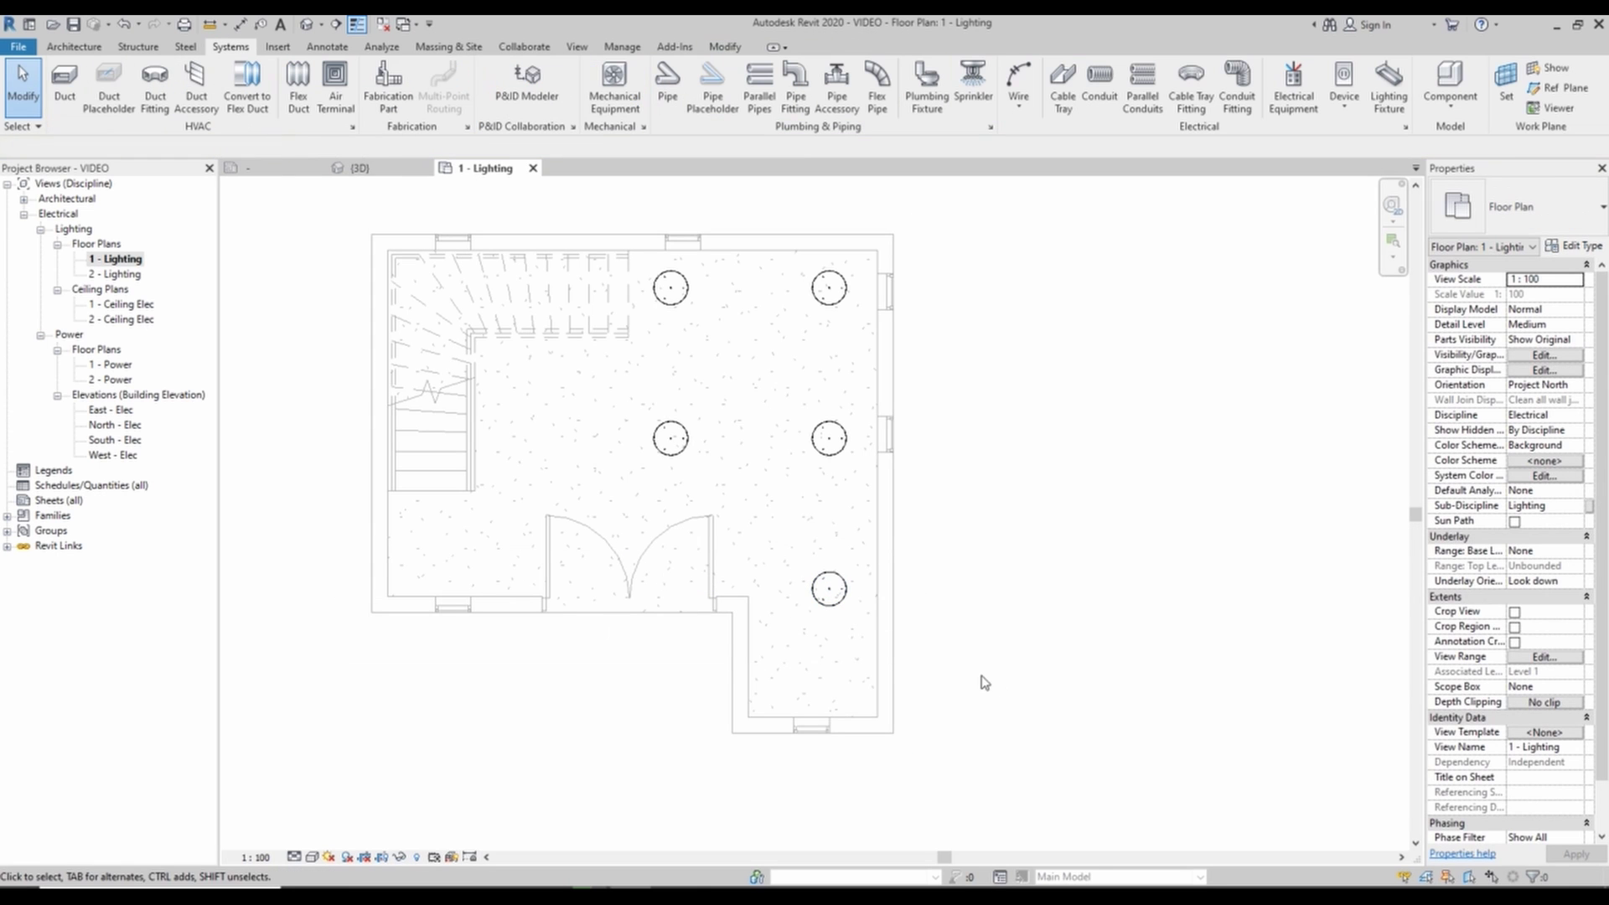
- Adjust the light spacing by nudging the two lower rows downward and the right-hand column slightly left
{"action": "left_click_drag", "start_coordinate": [299, 390], "coordinate": [953, 659]}
{"action": "left_click", "coordinate": [952, 658]}
{"action": "left_click_drag", "start_coordinate": [324, 529], "coordinate": [970, 675]}
{"action": "key", "text": "Down"}
{"action": "key", "text": "Down"}
{"action": "key", "text": "Down"}
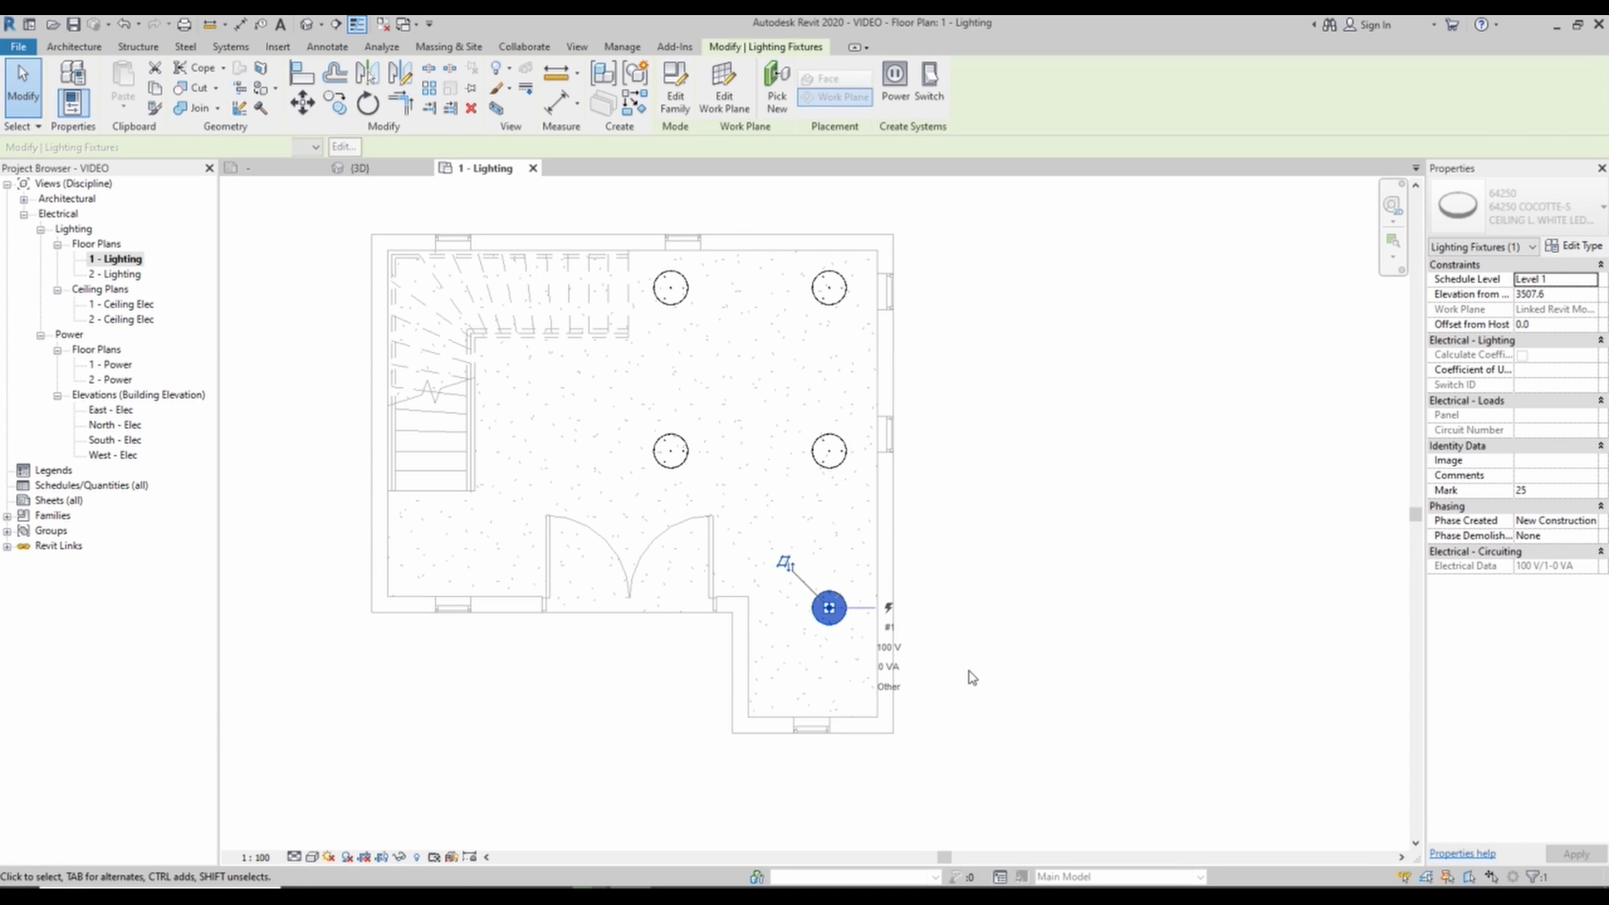
{"action": "left_click", "coordinate": [958, 655]}
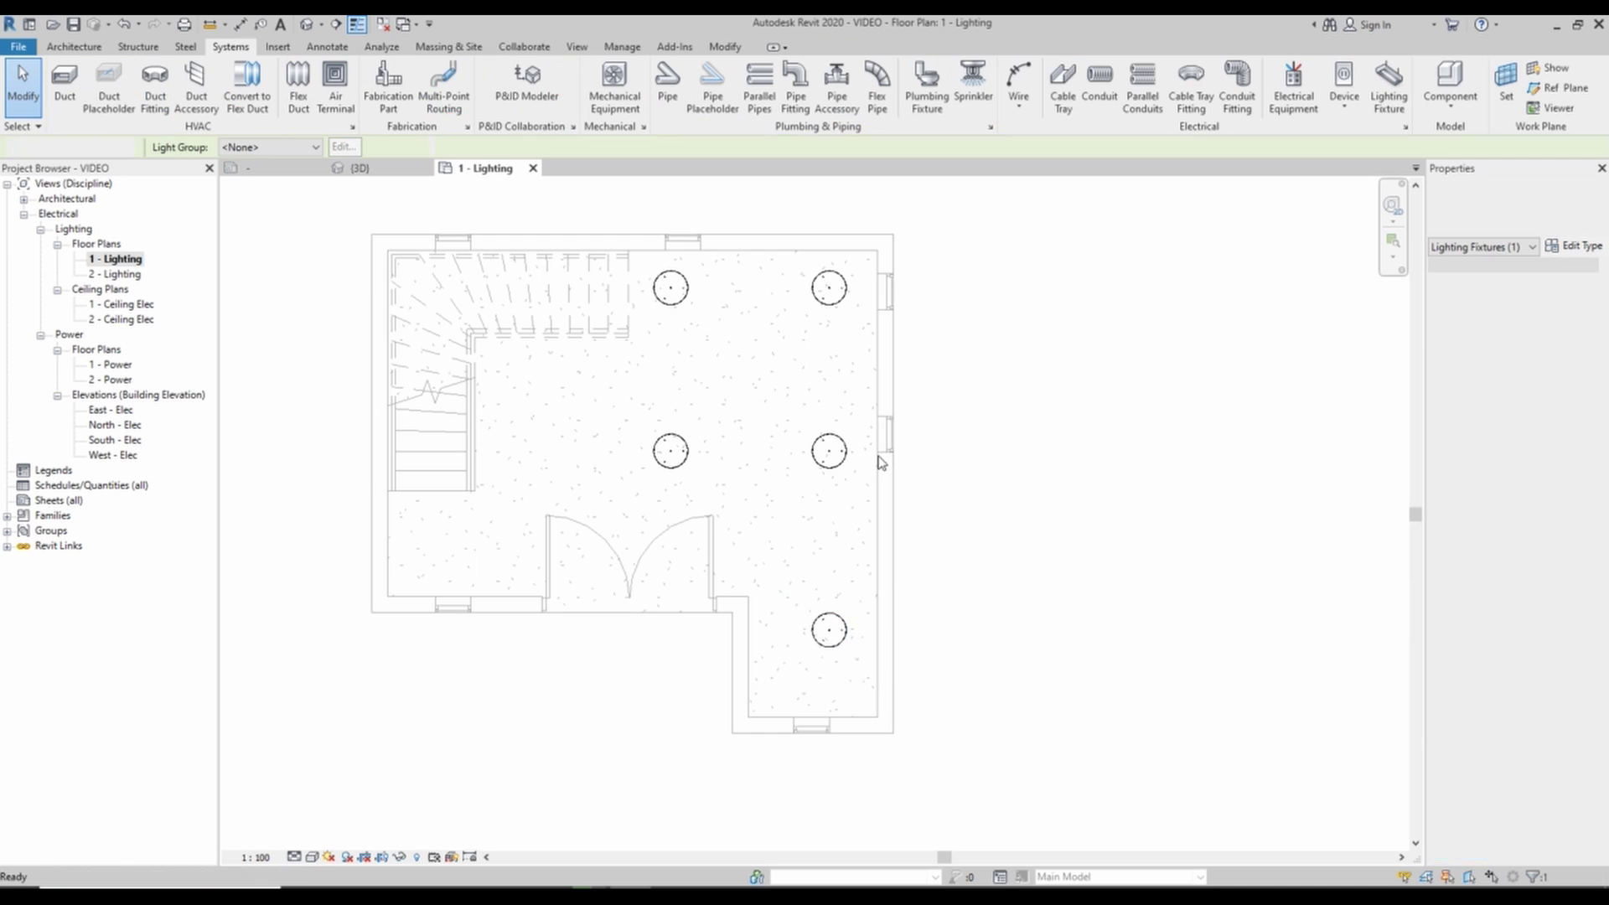
{"action": "left_click_drag", "start_coordinate": [762, 218], "coordinate": [911, 806]}
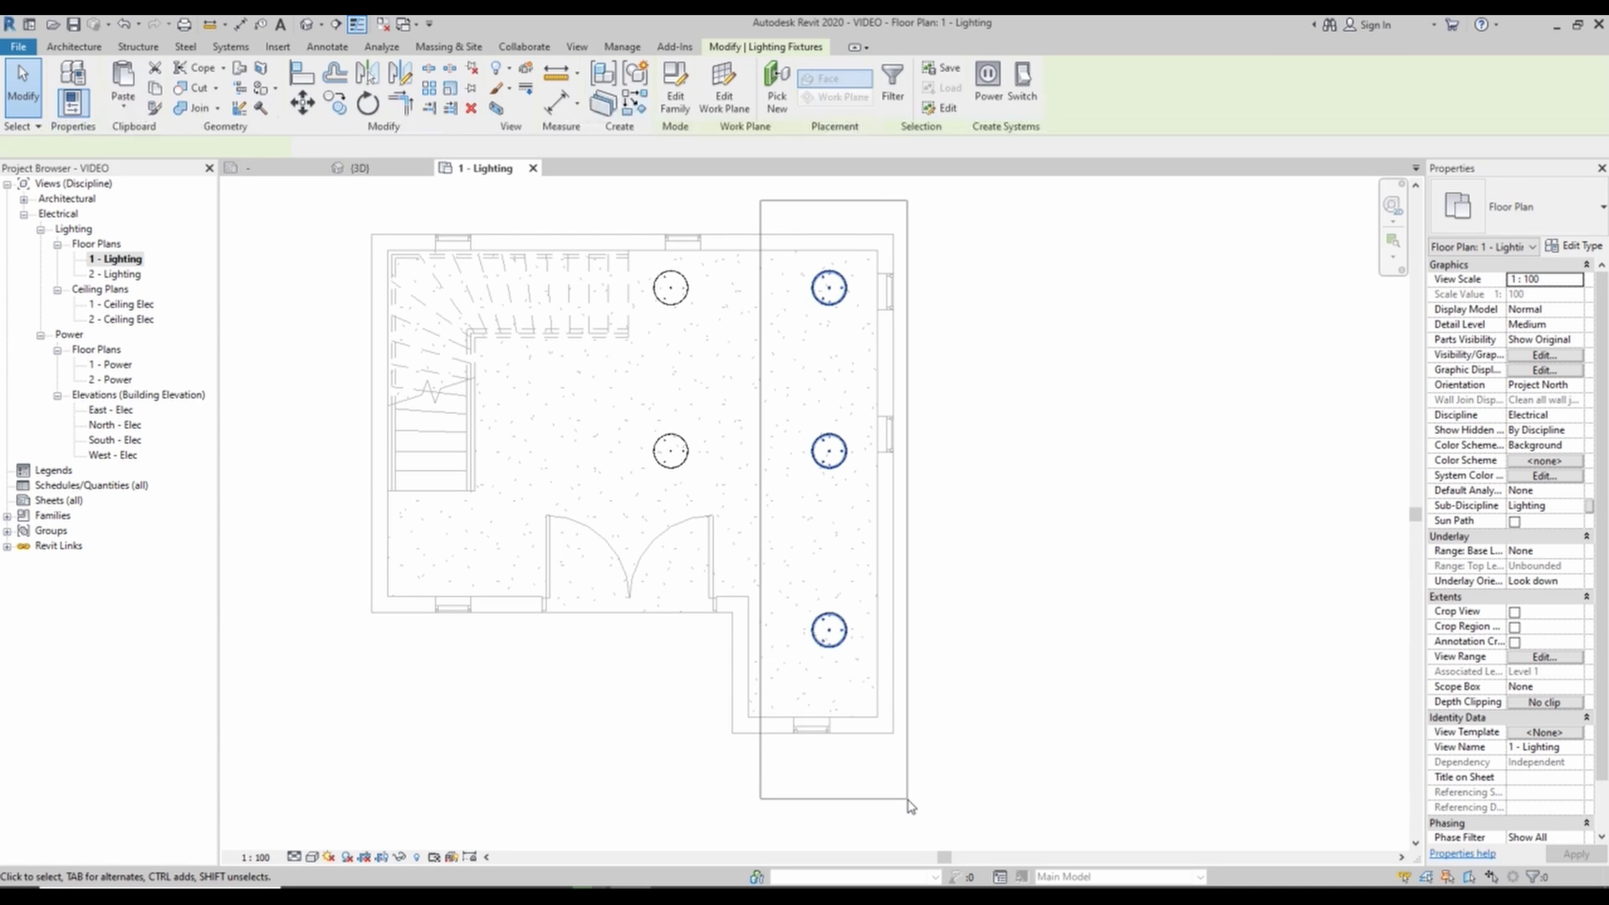
{"action": "left_click", "coordinate": [911, 806]}
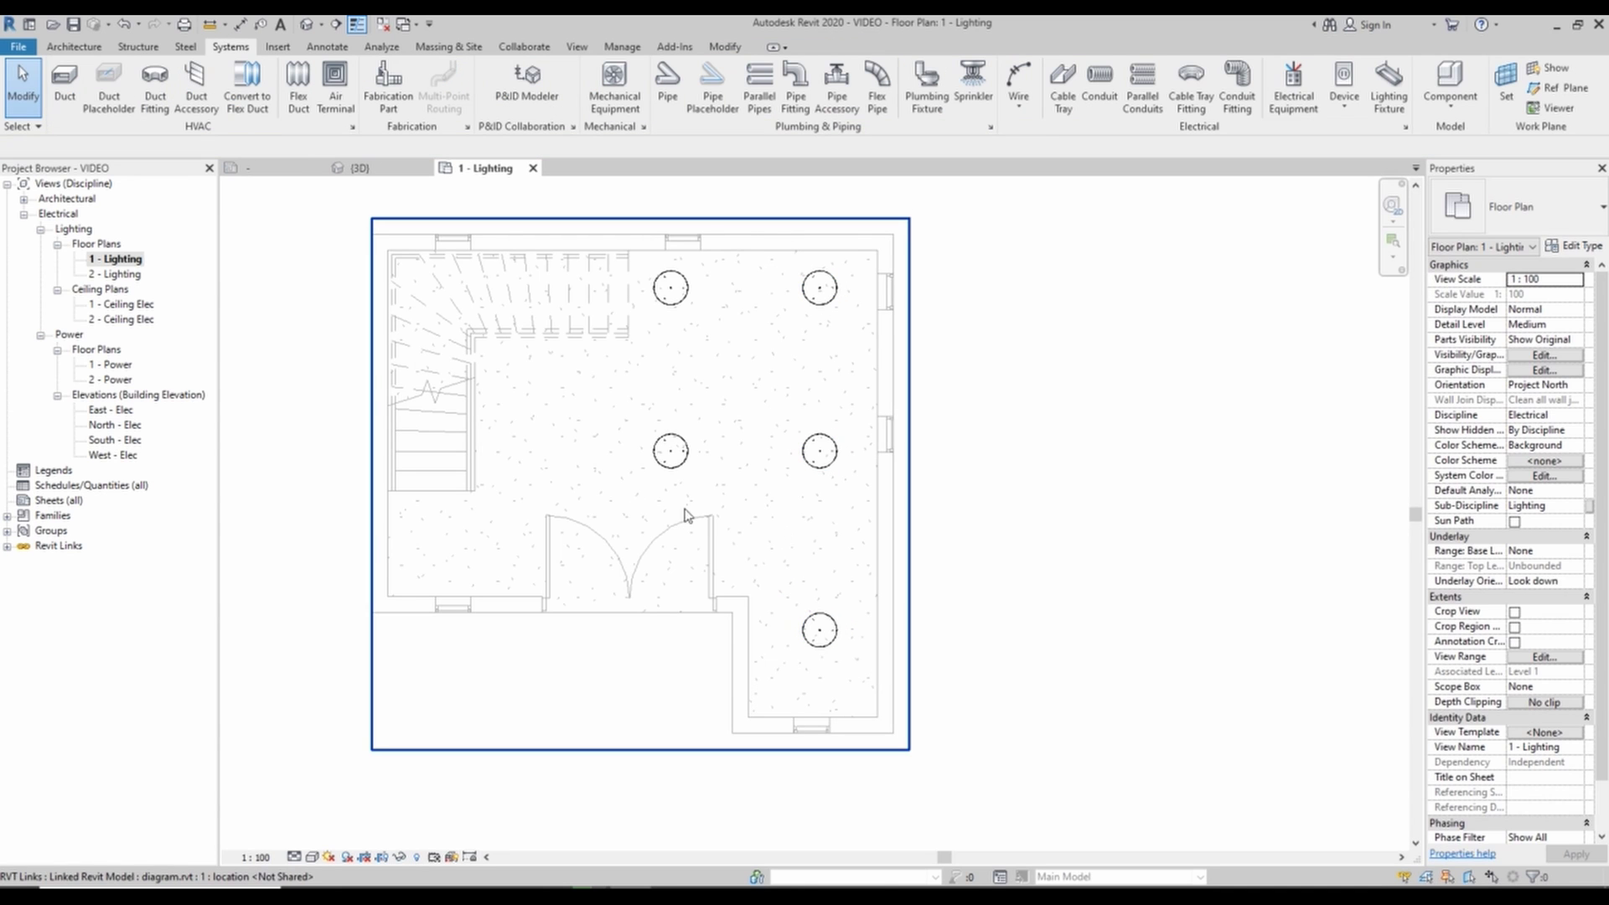
- Copy the left light of the middle row 1900 mm horizontally toward the stairs
{"action": "left_click_drag", "start_coordinate": [308, 368], "coordinate": [714, 530]}
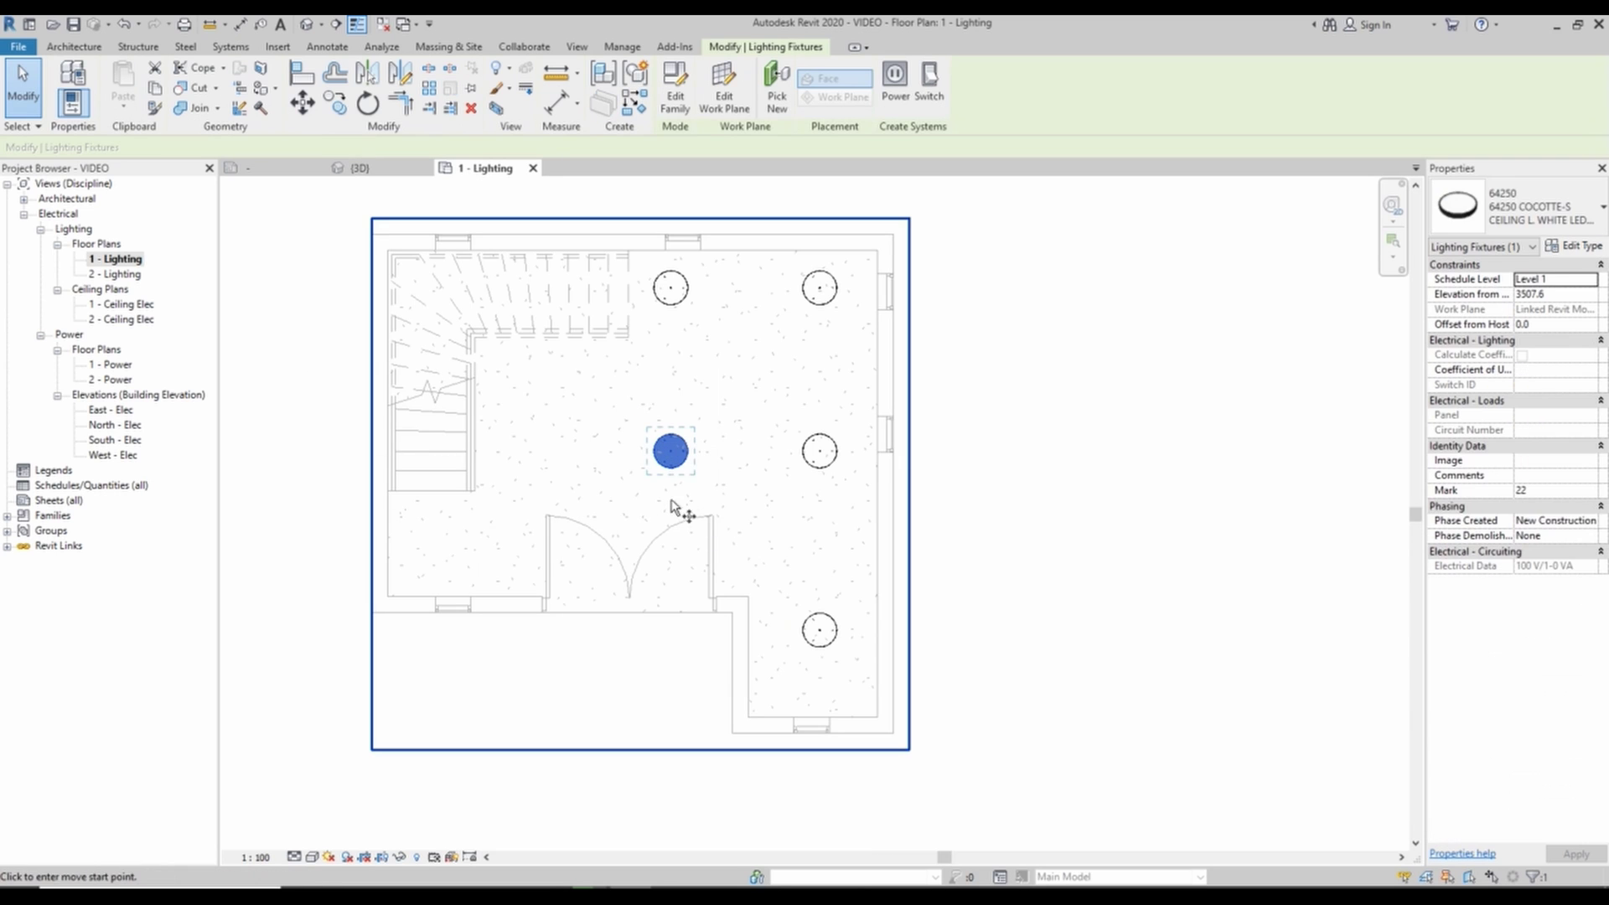
{"action": "key", "text": "c"}
{"action": "key", "text": "o"}
{"action": "left_click", "coordinate": [670, 452]}
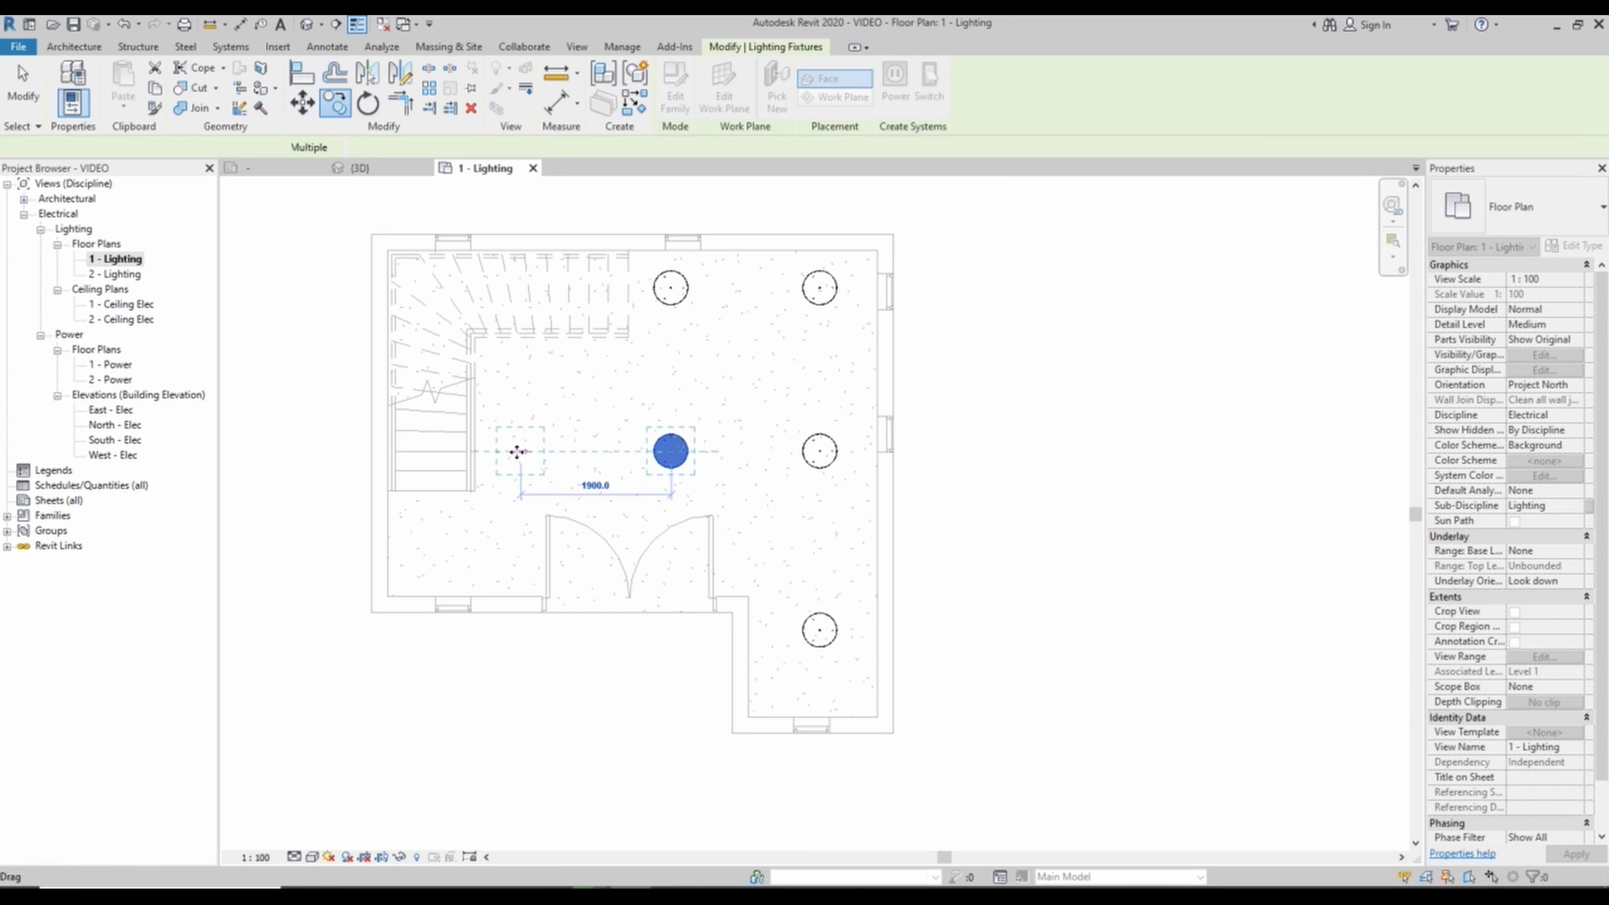
{"action": "left_click", "coordinate": [517, 451]}
- Copy the light beside the stairs diagonally about 1600 mm into the lower-left corner area below the stairs
{"action": "key", "text": "c"}
{"action": "key", "text": "o"}
{"action": "left_click", "coordinate": [519, 451]}
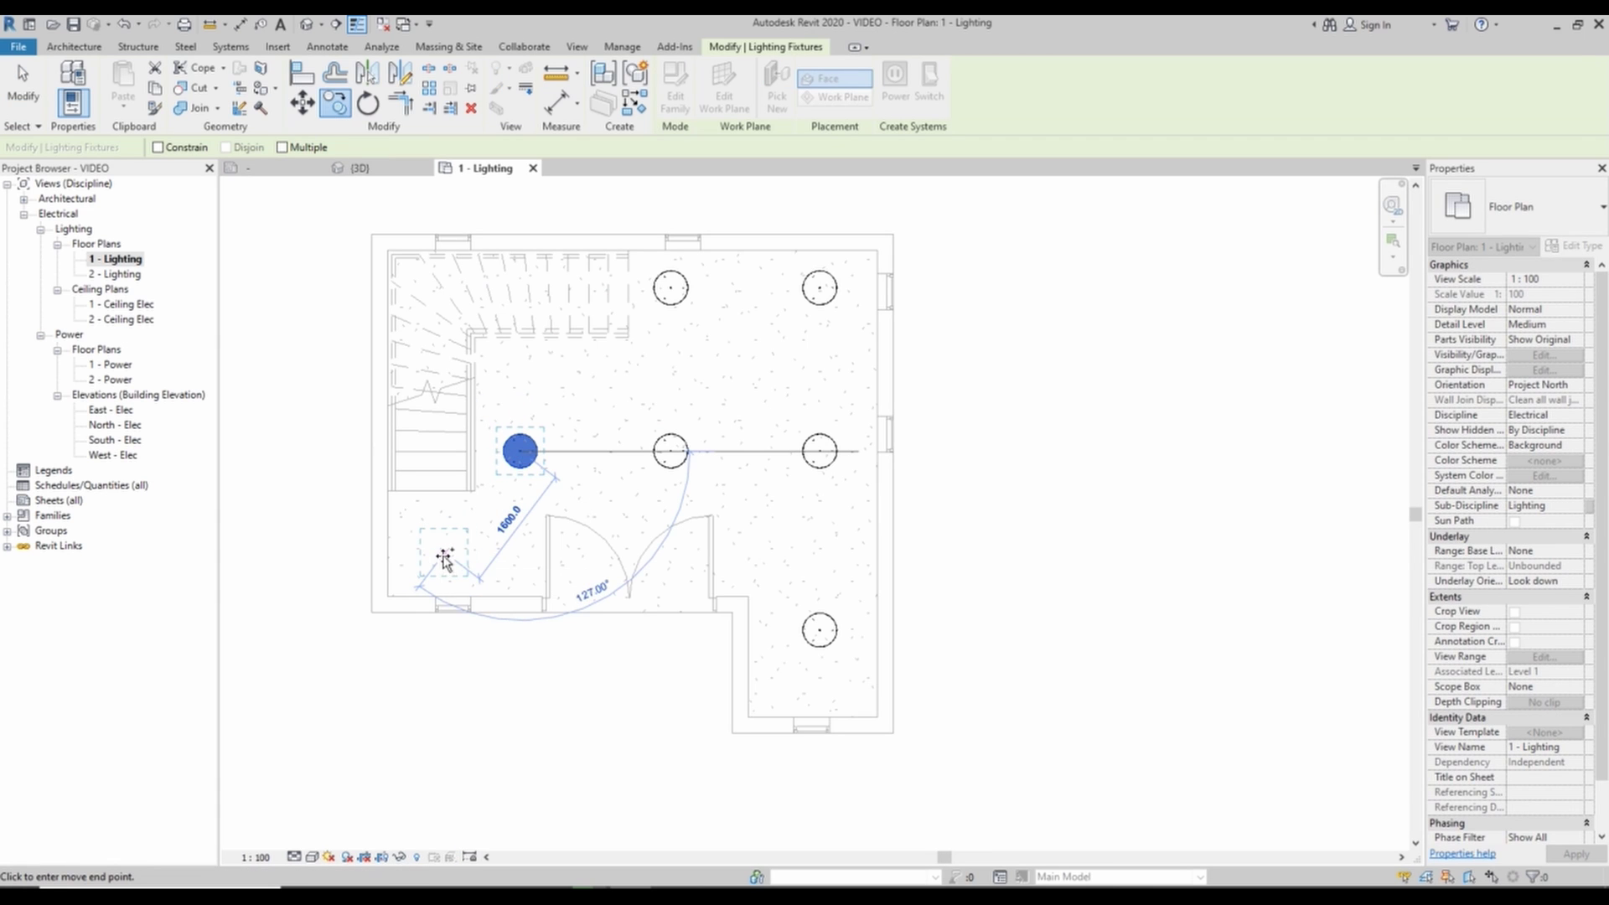
{"action": "left_click", "coordinate": [444, 558]}
{"action": "key", "text": "Escape"}
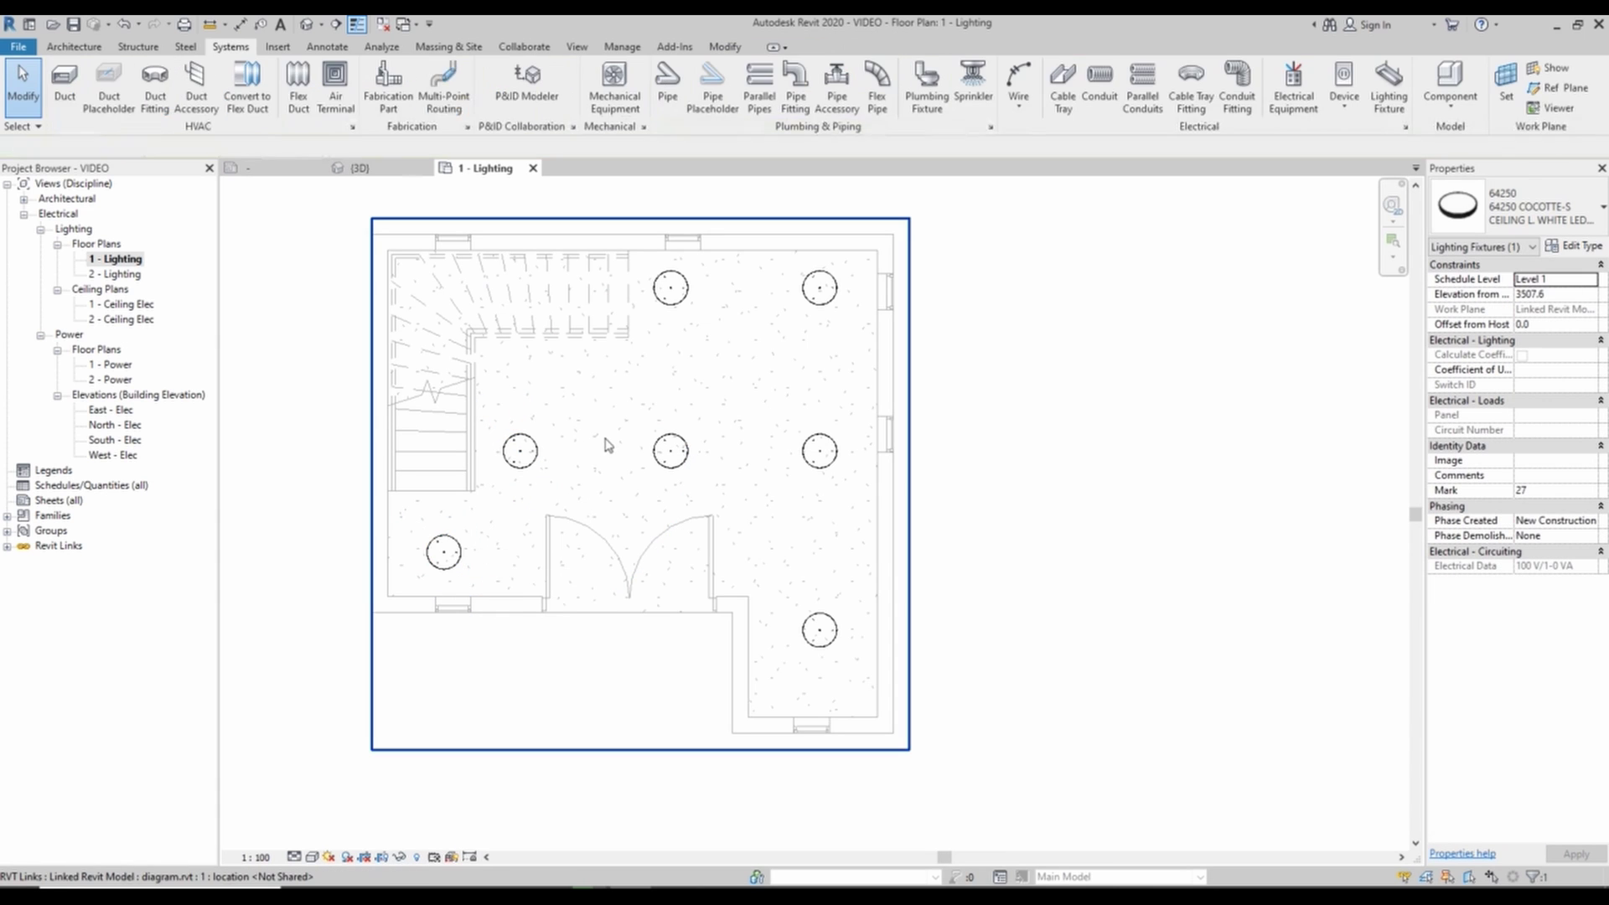
- Isolate all seven ceiling lights in a 3D section box view and orbit to see the room from the side
{"action": "left_click_drag", "start_coordinate": [291, 213], "coordinate": [973, 686]}
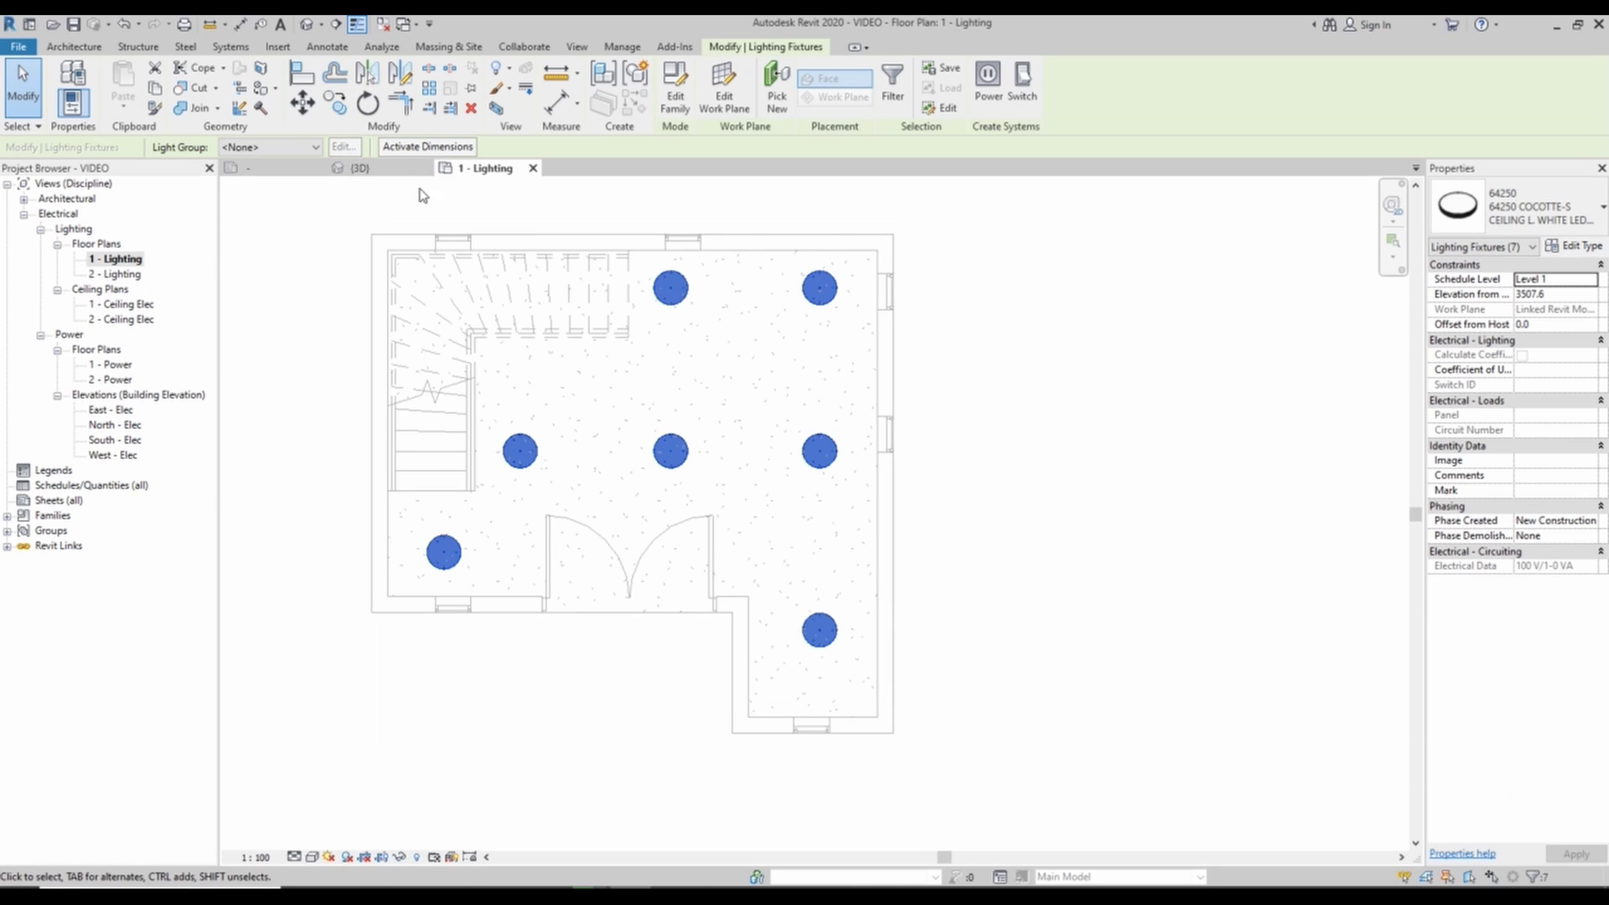
{"action": "left_click", "coordinate": [498, 109]}
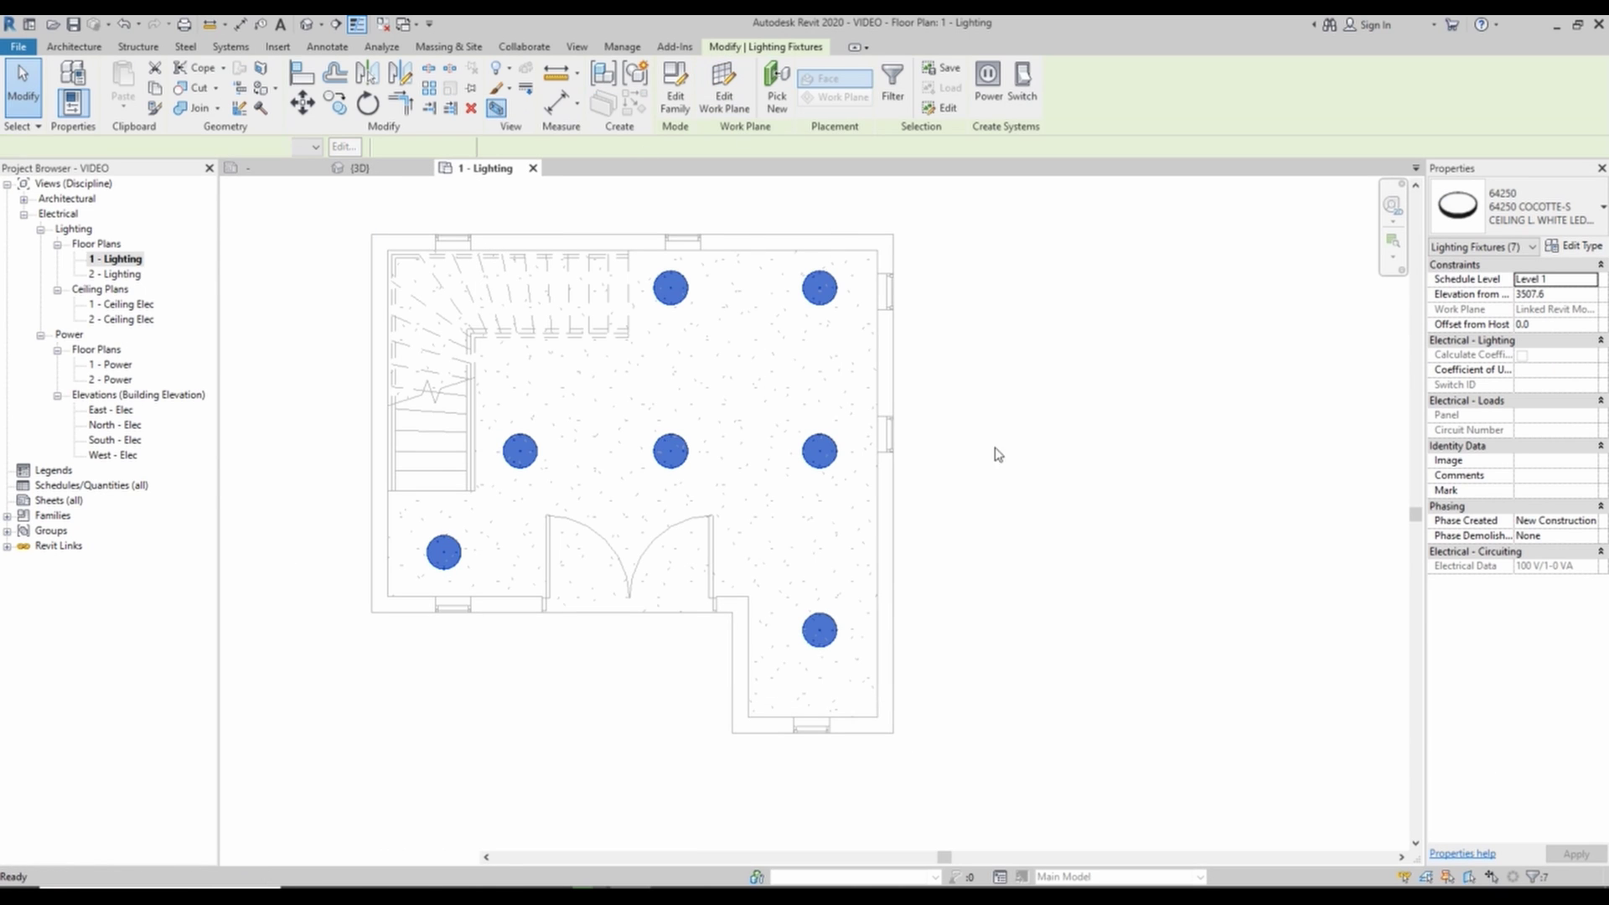
{"action": "middle_click_drag", "start_coordinate": [891, 470], "coordinate": [919, 563], "text": "shift"}
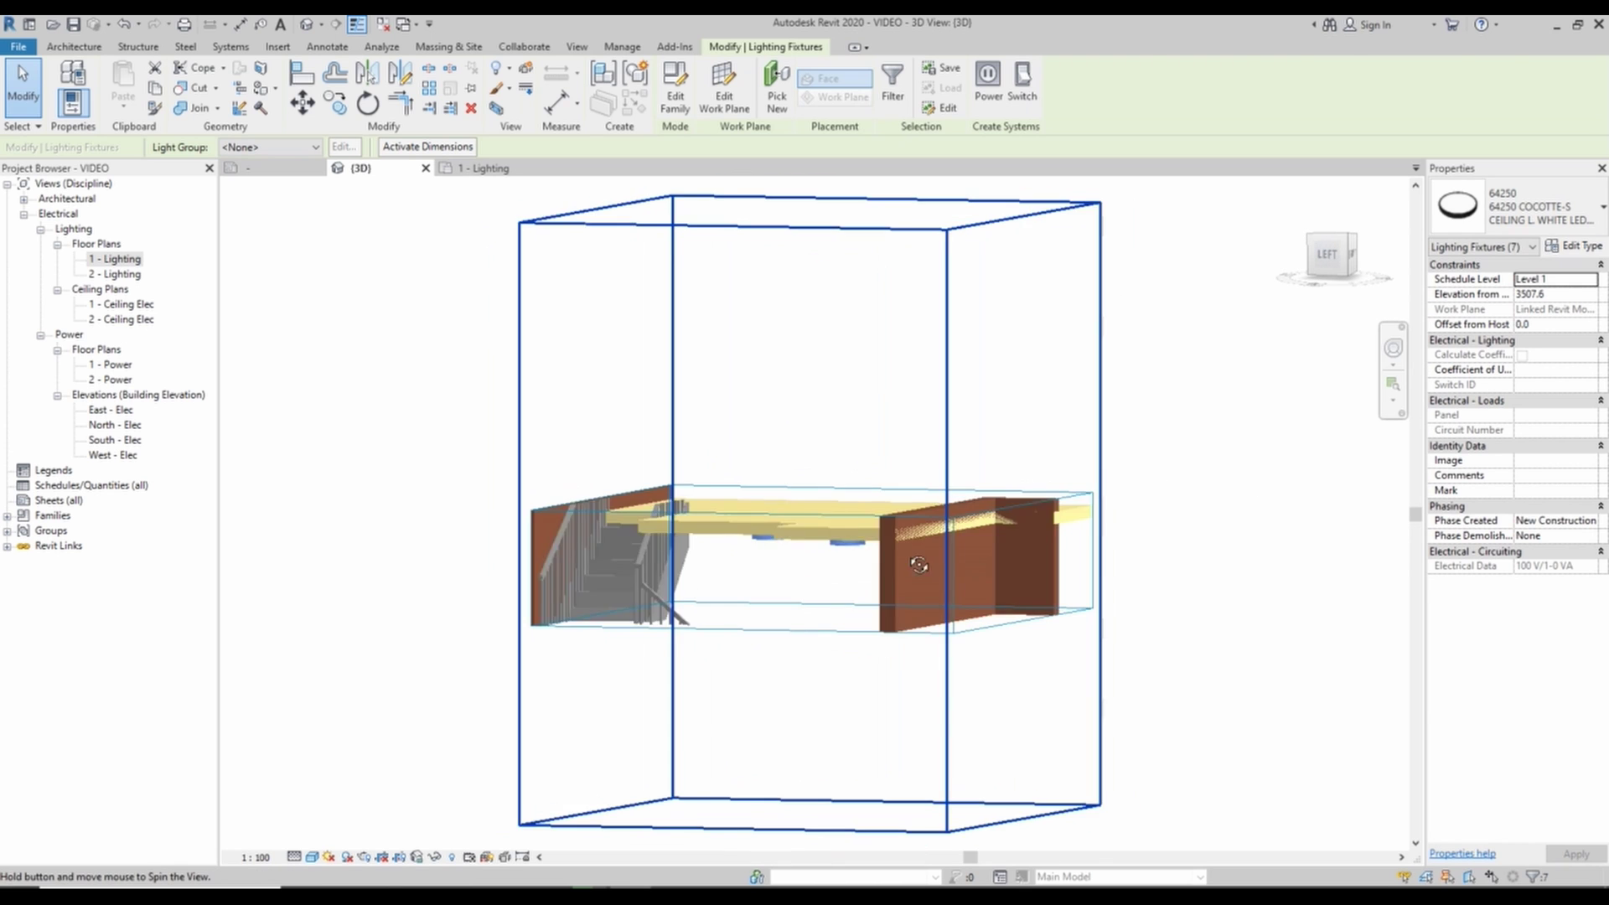
{"action": "left_click", "coordinate": [1268, 675]}
{"action": "middle_click_drag", "start_coordinate": [1248, 640], "coordinate": [1158, 504]}
- Extend the section box downward past the lower floor slab and inspect the lights mounted under the upper slab
{"action": "left_click", "coordinate": [839, 472]}
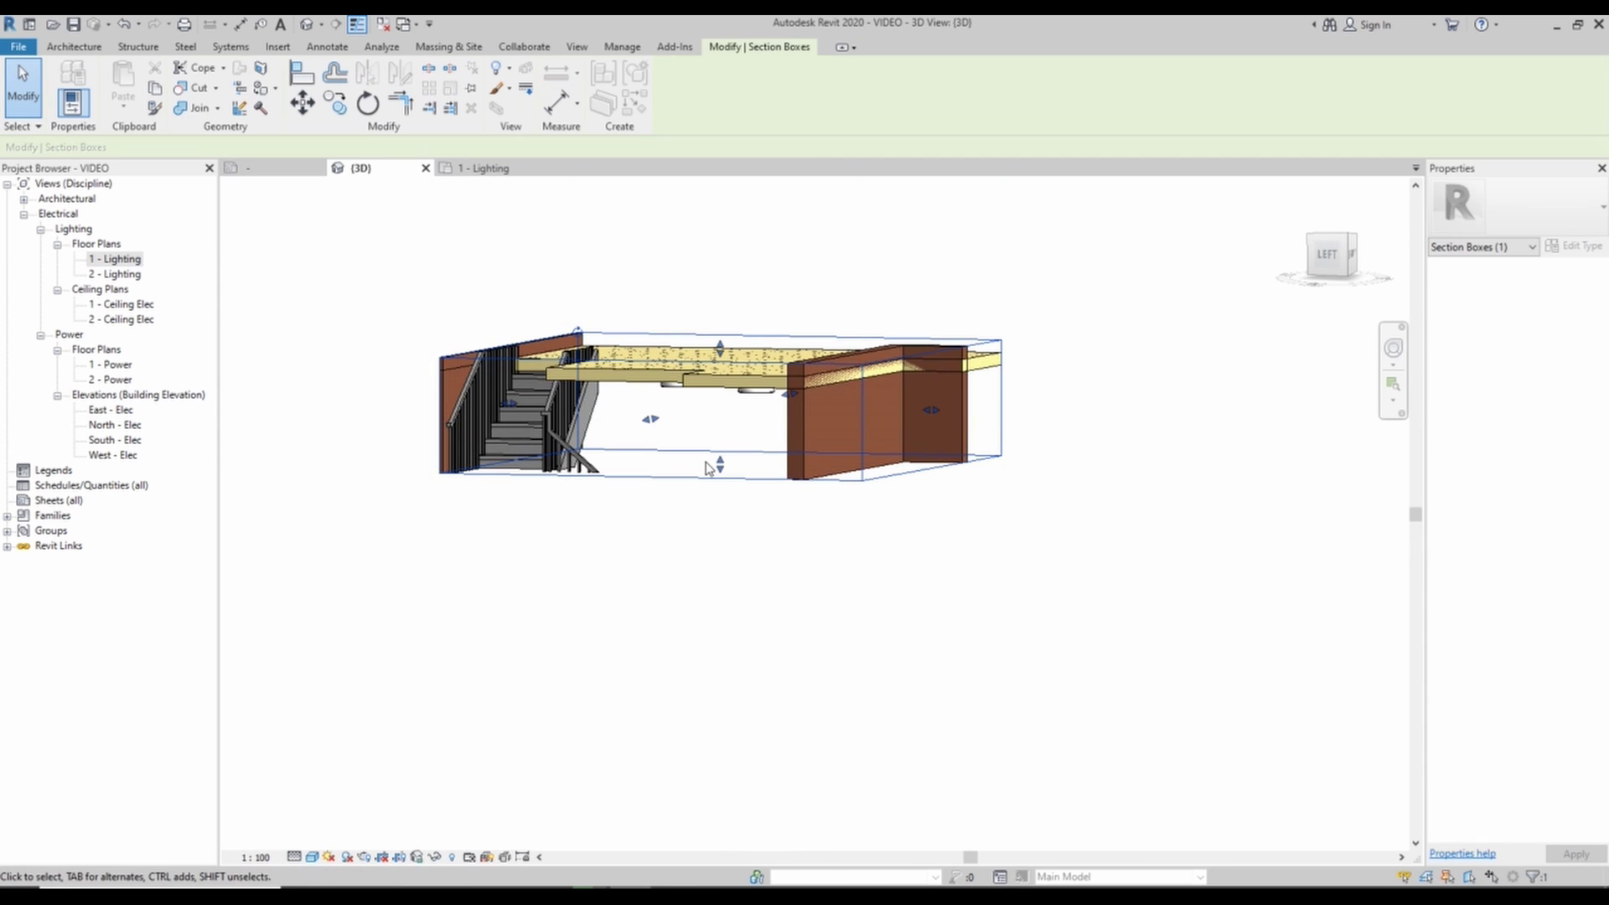
{"action": "left_click_drag", "start_coordinate": [719, 472], "coordinate": [721, 710]}
{"action": "middle_click_drag", "start_coordinate": [751, 550], "coordinate": [613, 367], "text": "shift"}
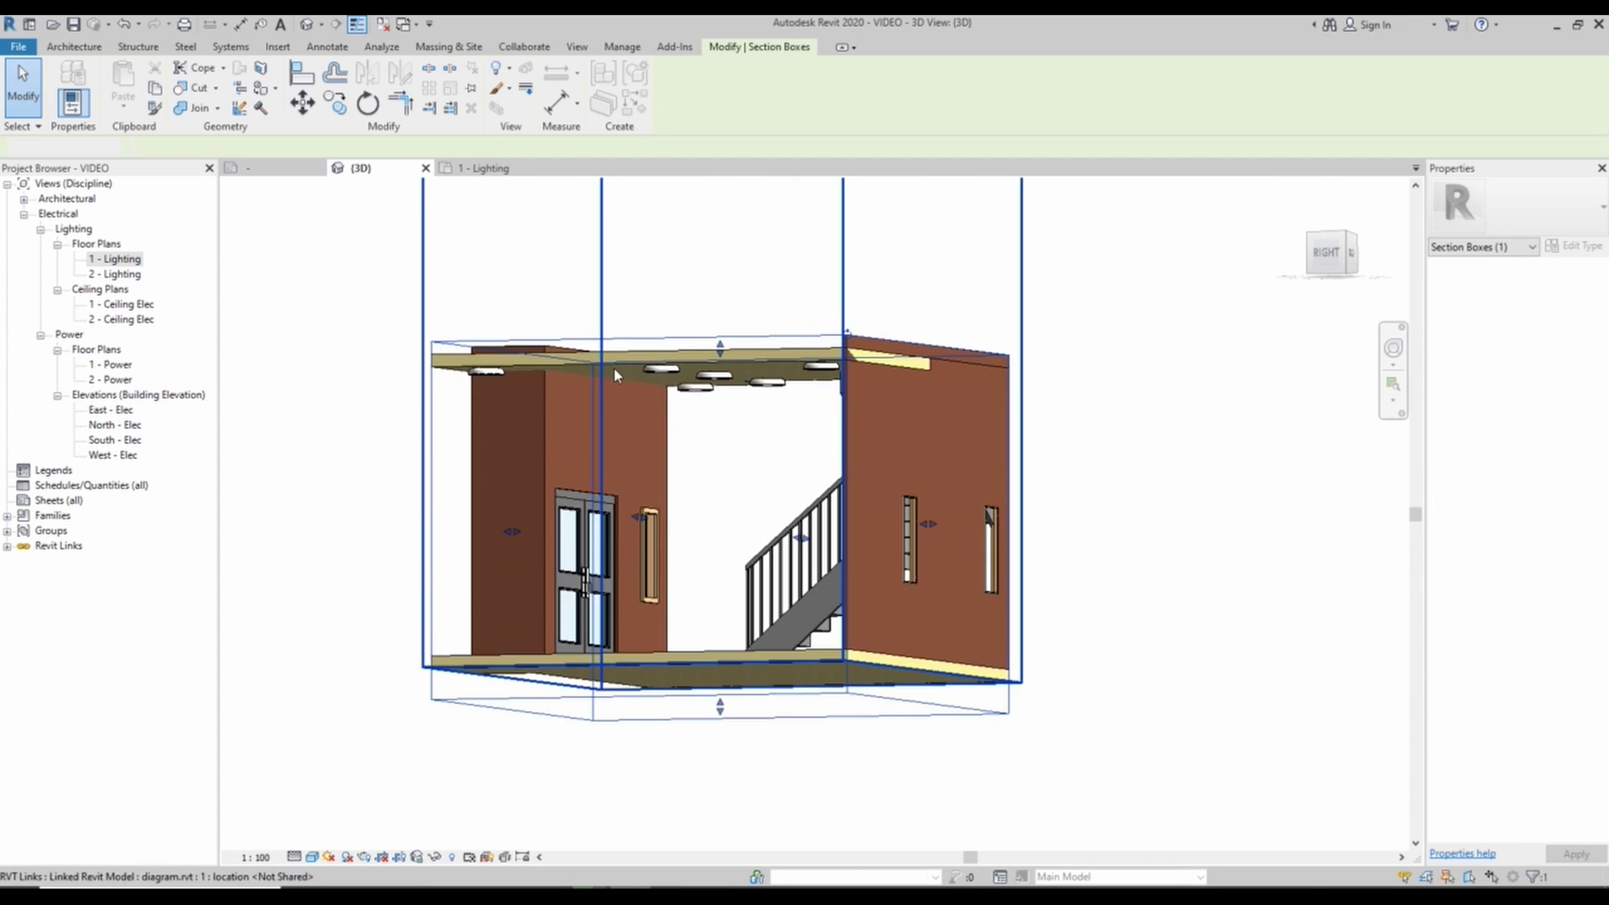
{"action": "key", "text": "Escape"}
{"action": "scroll", "coordinate": [614, 371], "scroll_direction": "up", "scroll_amount": 3}
{"action": "middle_click_drag", "start_coordinate": [697, 420], "coordinate": [511, 213], "text": "shift"}
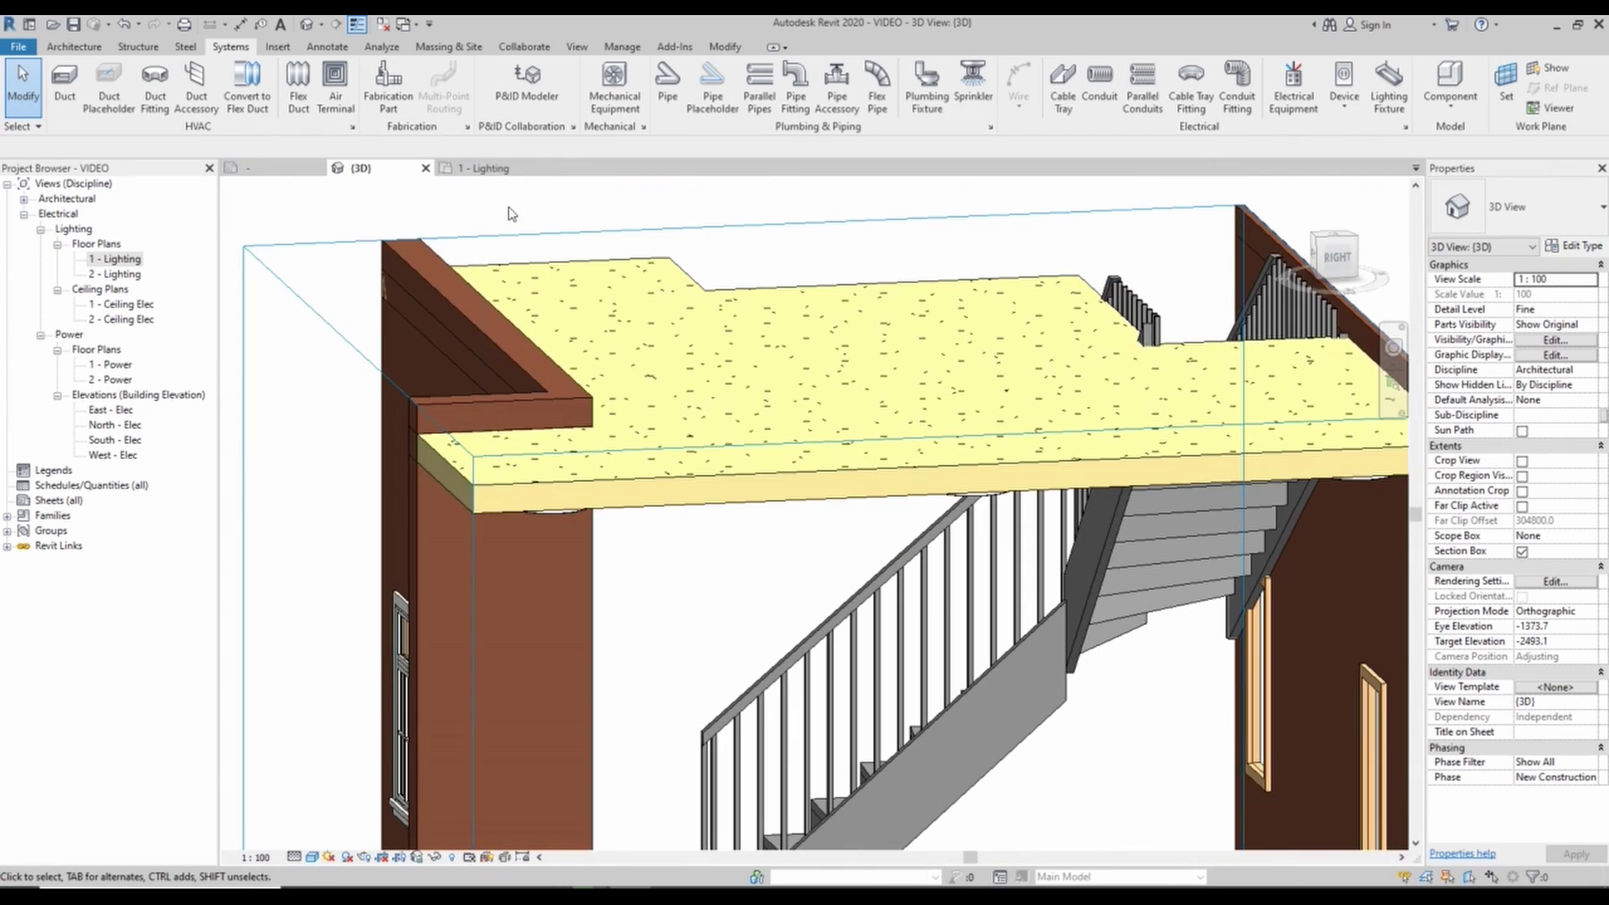
- Open the 1 - Power floor plan and fit the whole plan in view
{"action": "left_click", "coordinate": [492, 169]}
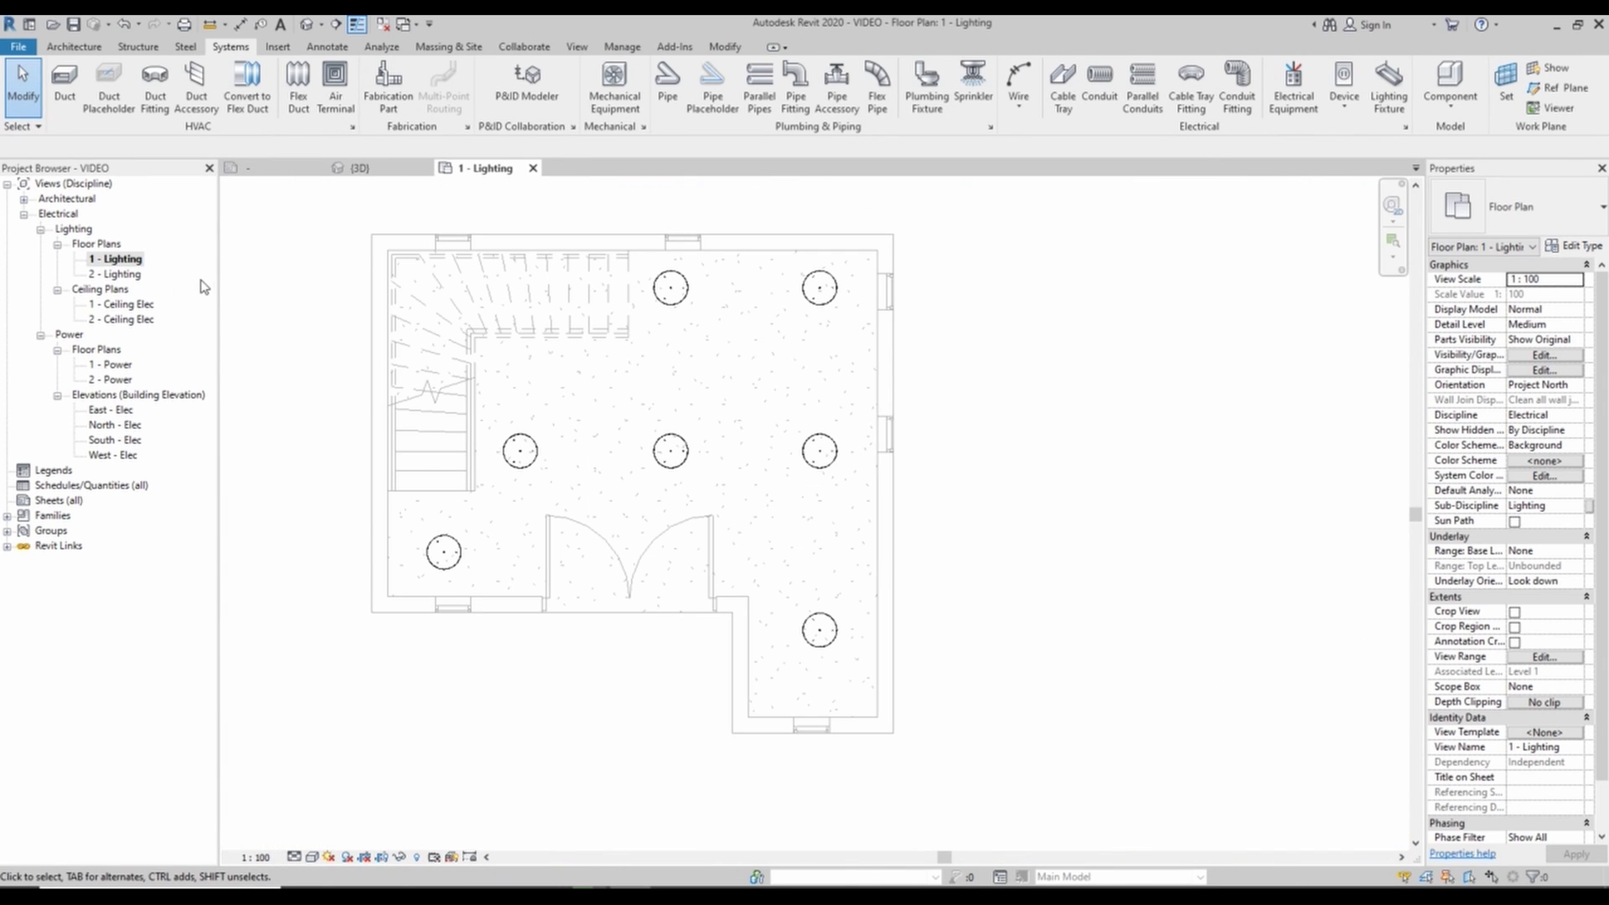
{"action": "double_click", "coordinate": [122, 369]}
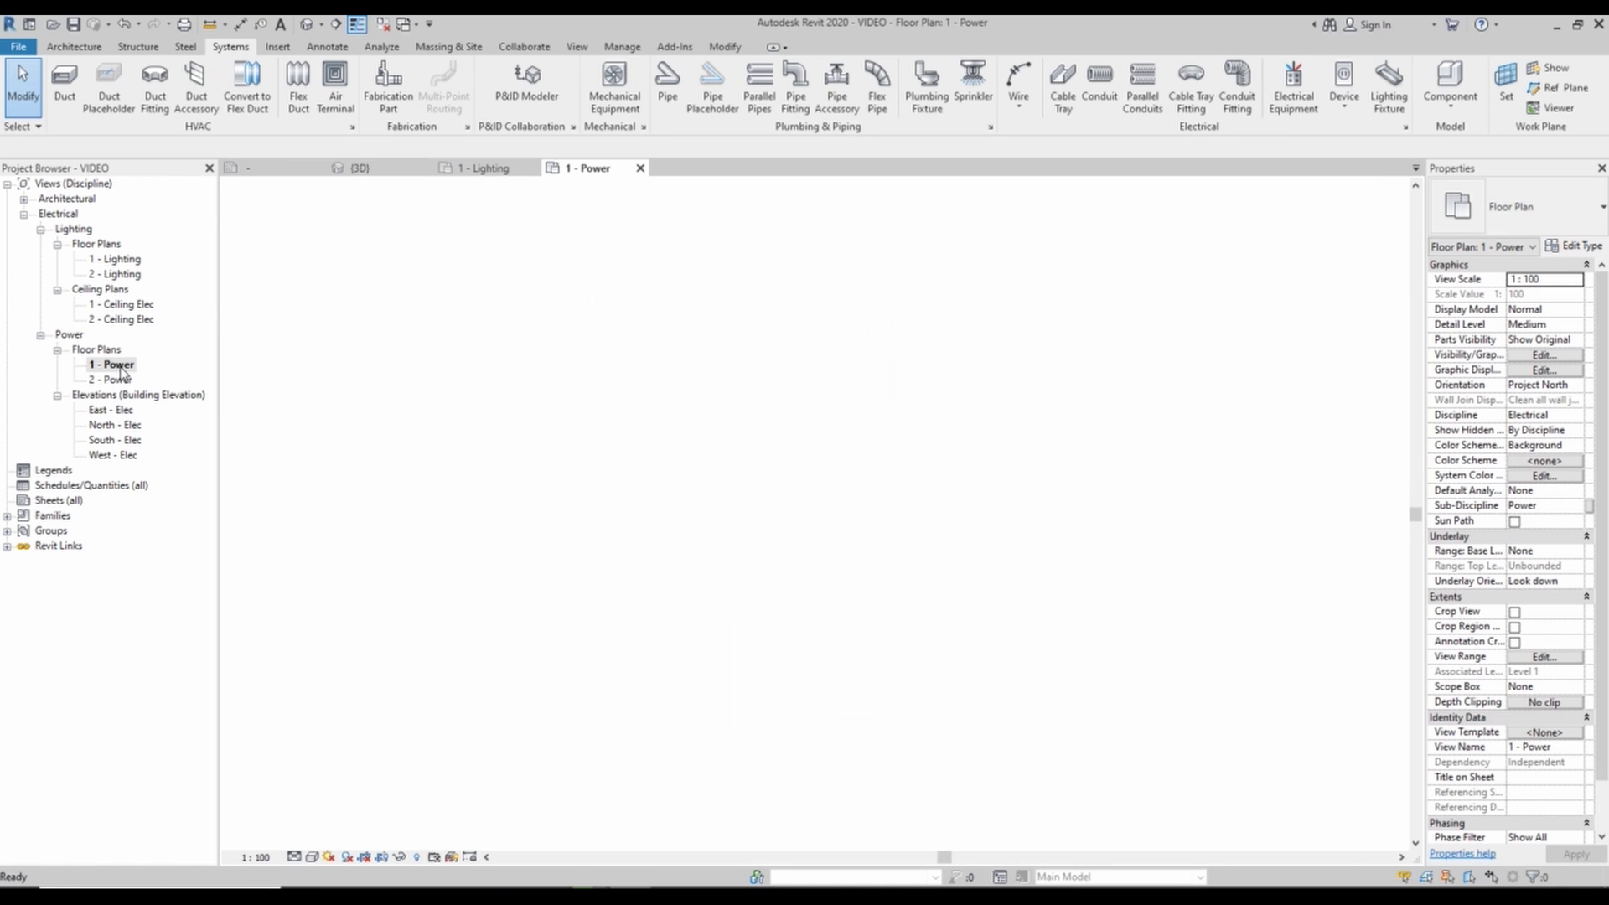
{"action": "middle_click", "coordinate": [688, 333]}
{"action": "middle_click", "coordinate": [689, 333]}
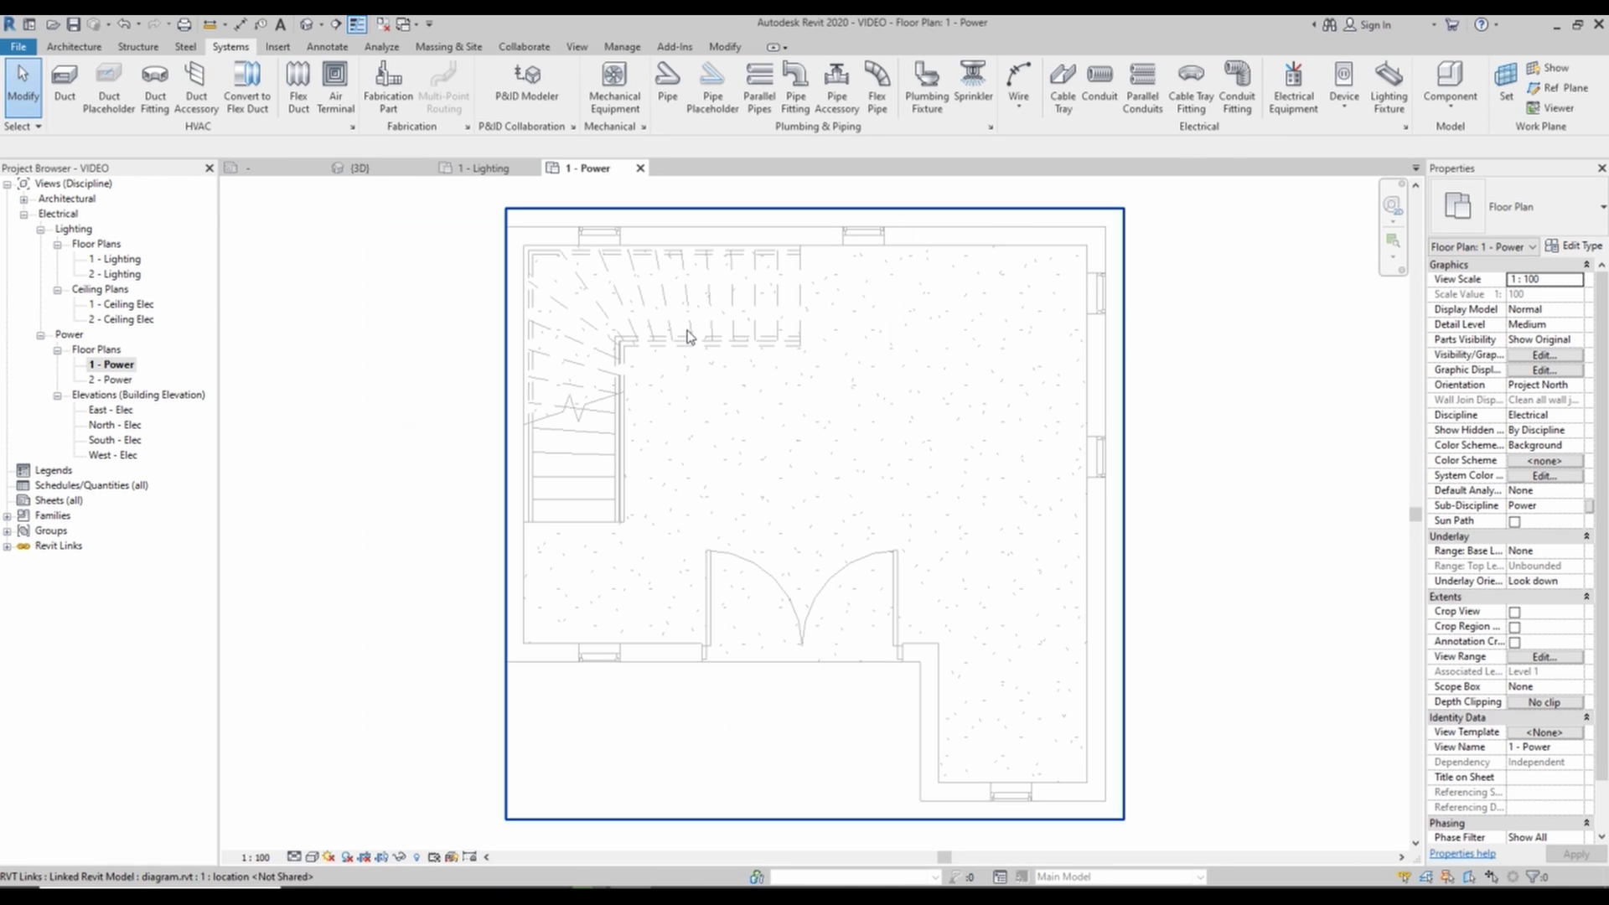
- Place two unswitched fused connection unit (FCU) electrical fixtures on the upper and right walls and set their elevation to 1200 mm
{"action": "left_click", "coordinate": [1344, 109]}
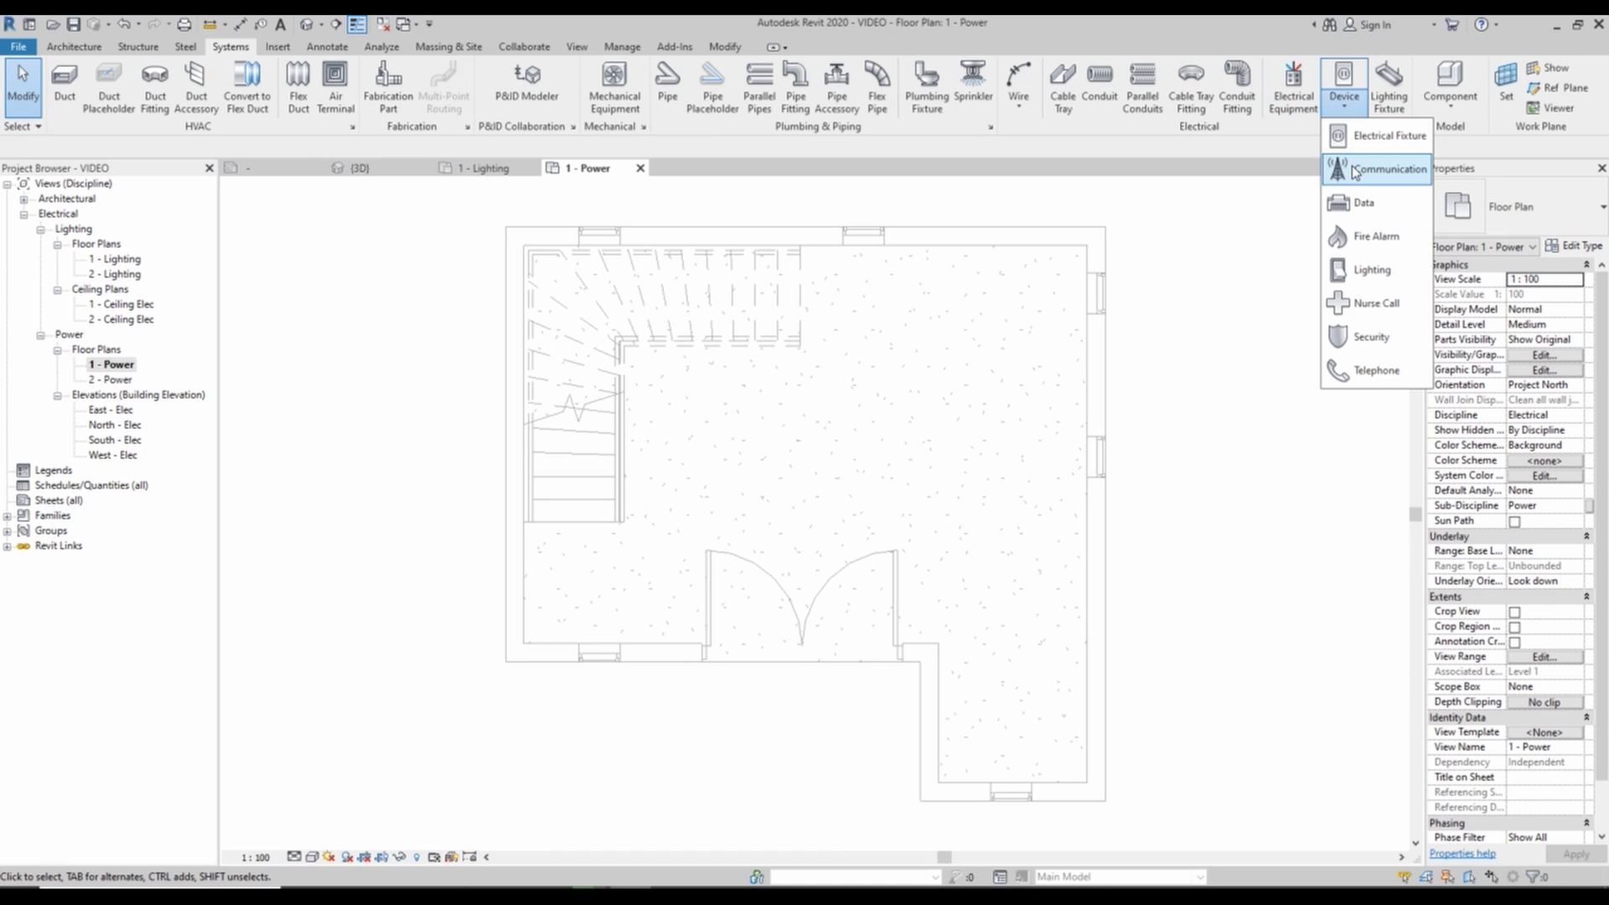
{"action": "left_click", "coordinate": [1391, 135]}
{"action": "left_click", "coordinate": [913, 251]}
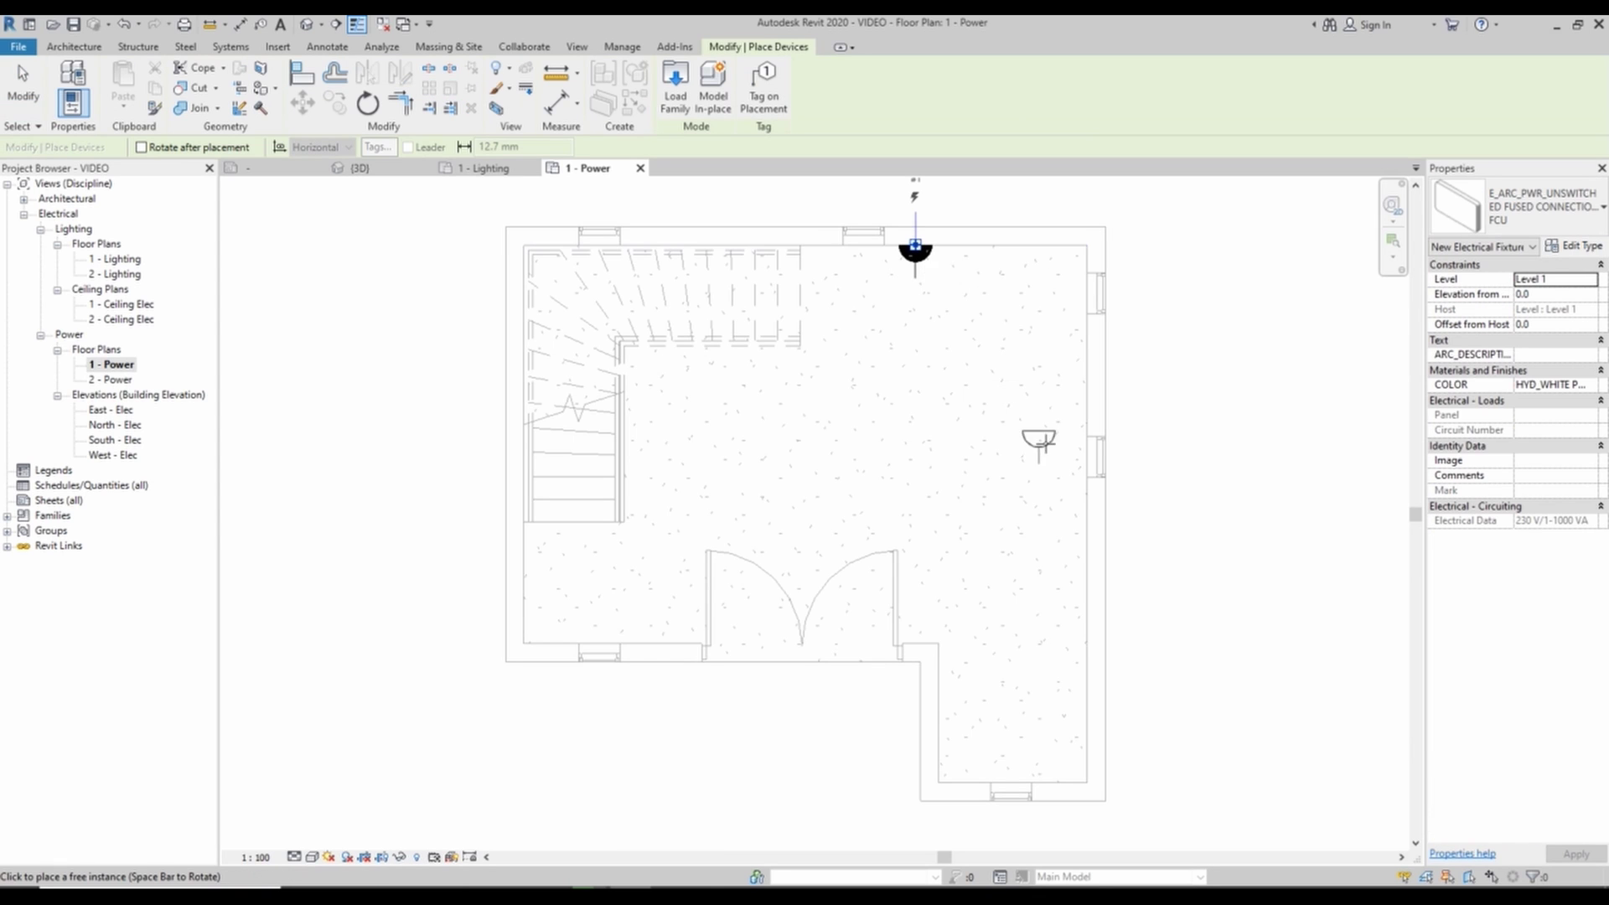
{"action": "left_click", "coordinate": [1081, 402]}
{"action": "key", "text": "Escape"}
{"action": "key", "text": "Escape"}
{"action": "left_click_drag", "start_coordinate": [764, 193], "coordinate": [1172, 490]}
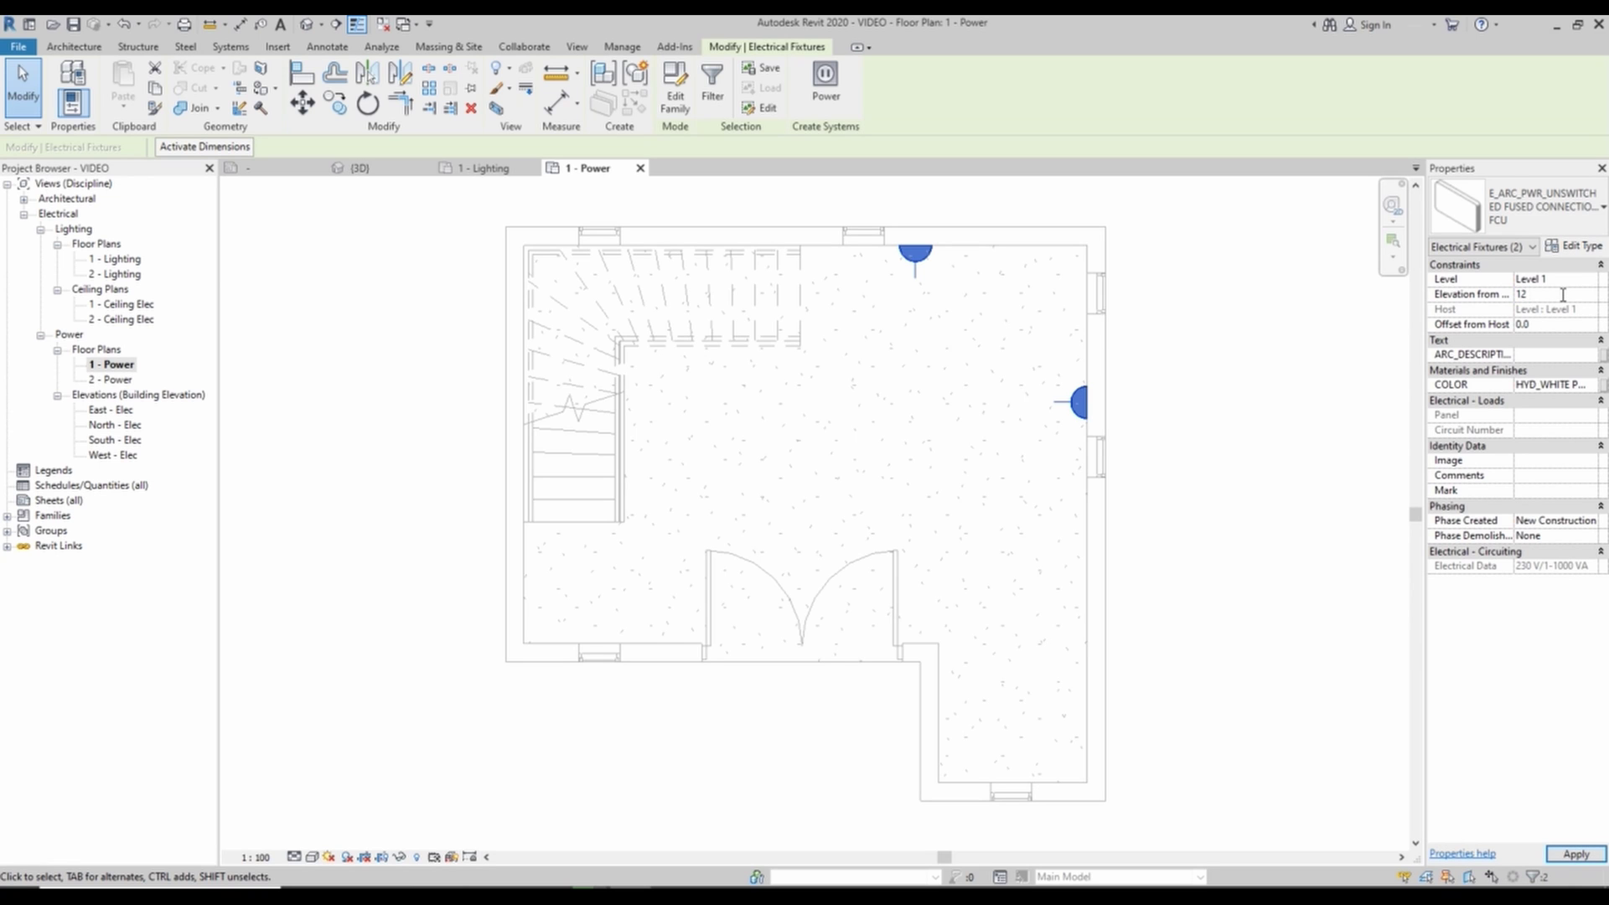
{"action": "left_click", "coordinate": [1203, 423]}
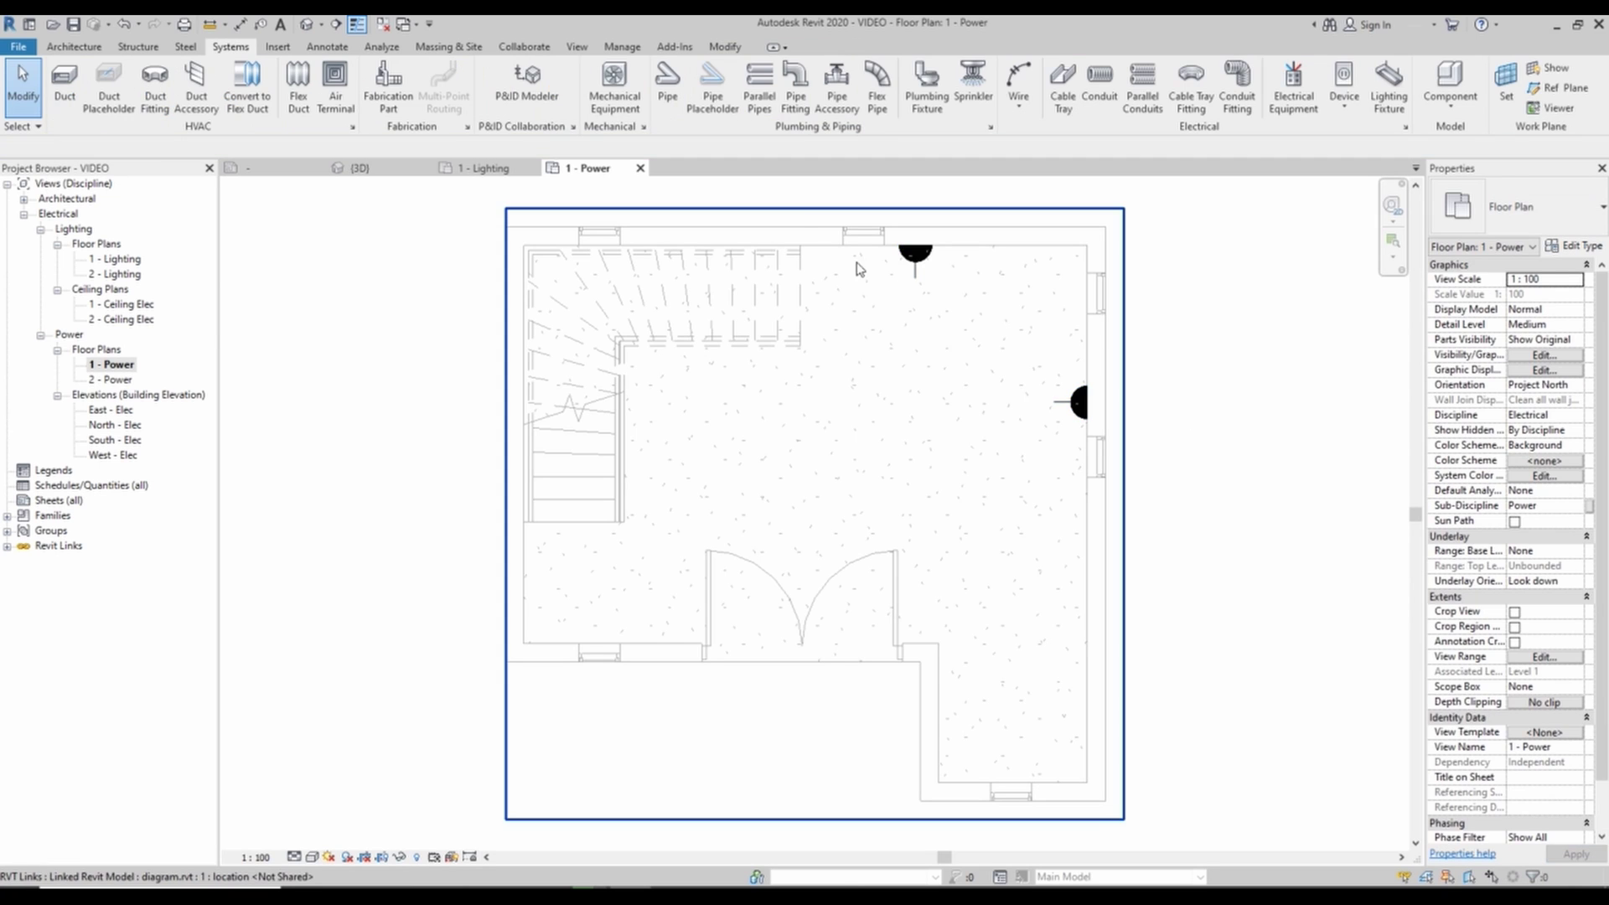
- Isolate the two electrical fixtures in a 3D section box view and inspect their mounting on the walls
{"action": "left_click_drag", "start_coordinate": [782, 198], "coordinate": [1191, 474]}
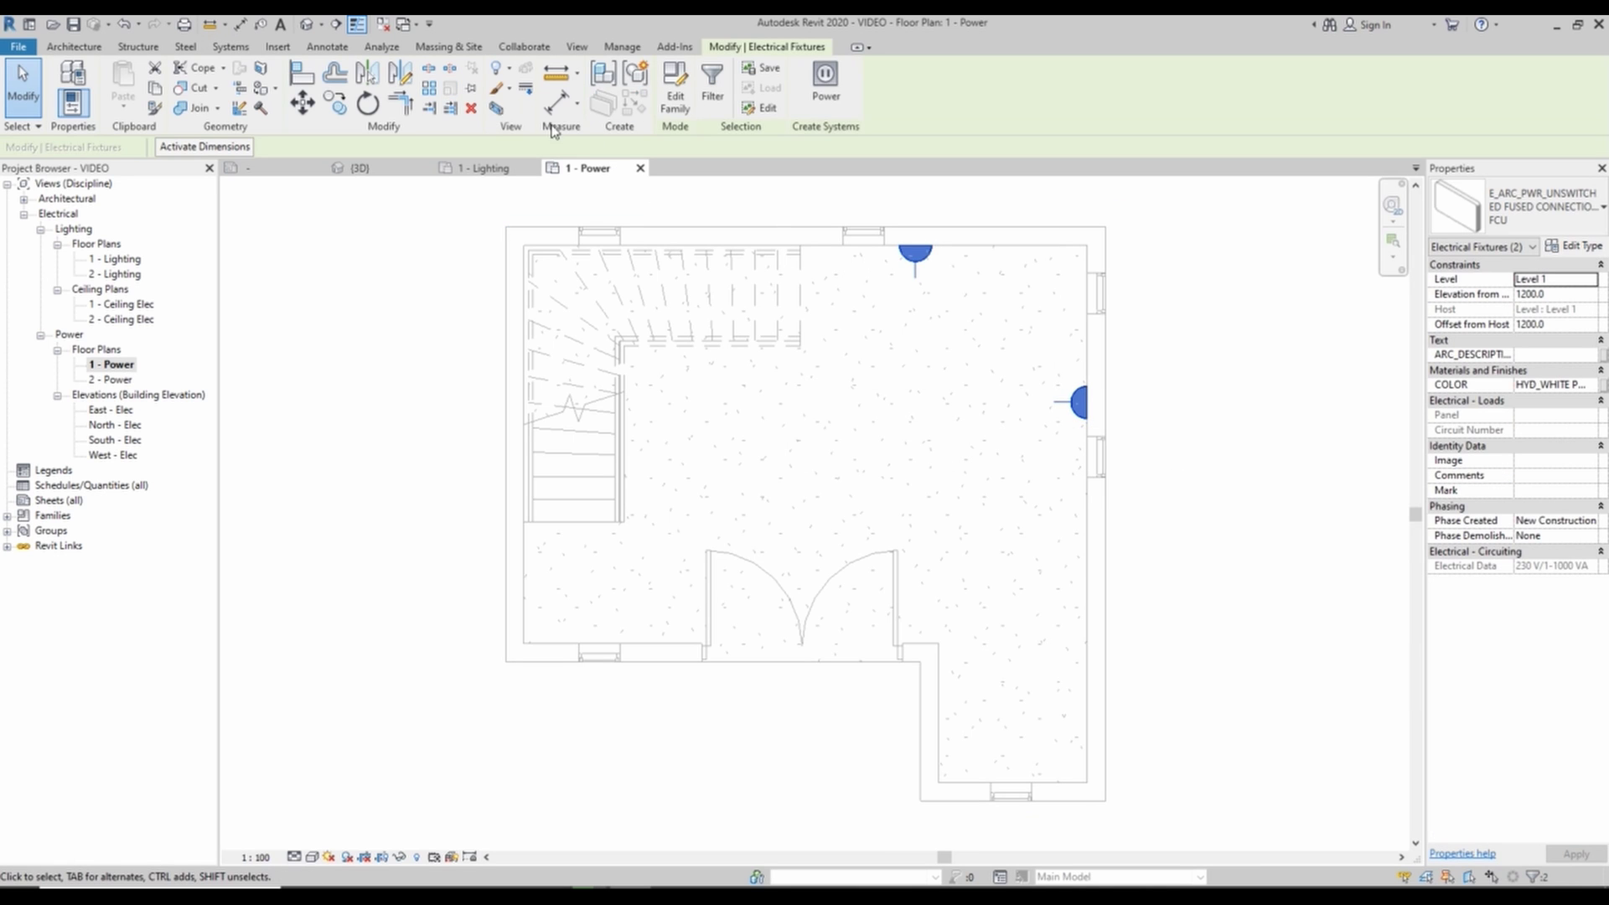
{"action": "left_click", "coordinate": [497, 109]}
{"action": "middle_click_drag", "start_coordinate": [877, 456], "coordinate": [1203, 455], "text": "shift"}
{"action": "key", "text": "Escape"}
{"action": "scroll", "coordinate": [436, 511], "scroll_direction": "up", "scroll_amount": 4}
{"action": "scroll", "coordinate": [568, 466], "scroll_direction": "down", "scroll_amount": 2}
{"action": "scroll", "coordinate": [496, 450], "scroll_direction": "down", "scroll_amount": 3}
{"action": "middle_click_drag", "start_coordinate": [948, 481], "coordinate": [602, 480]}
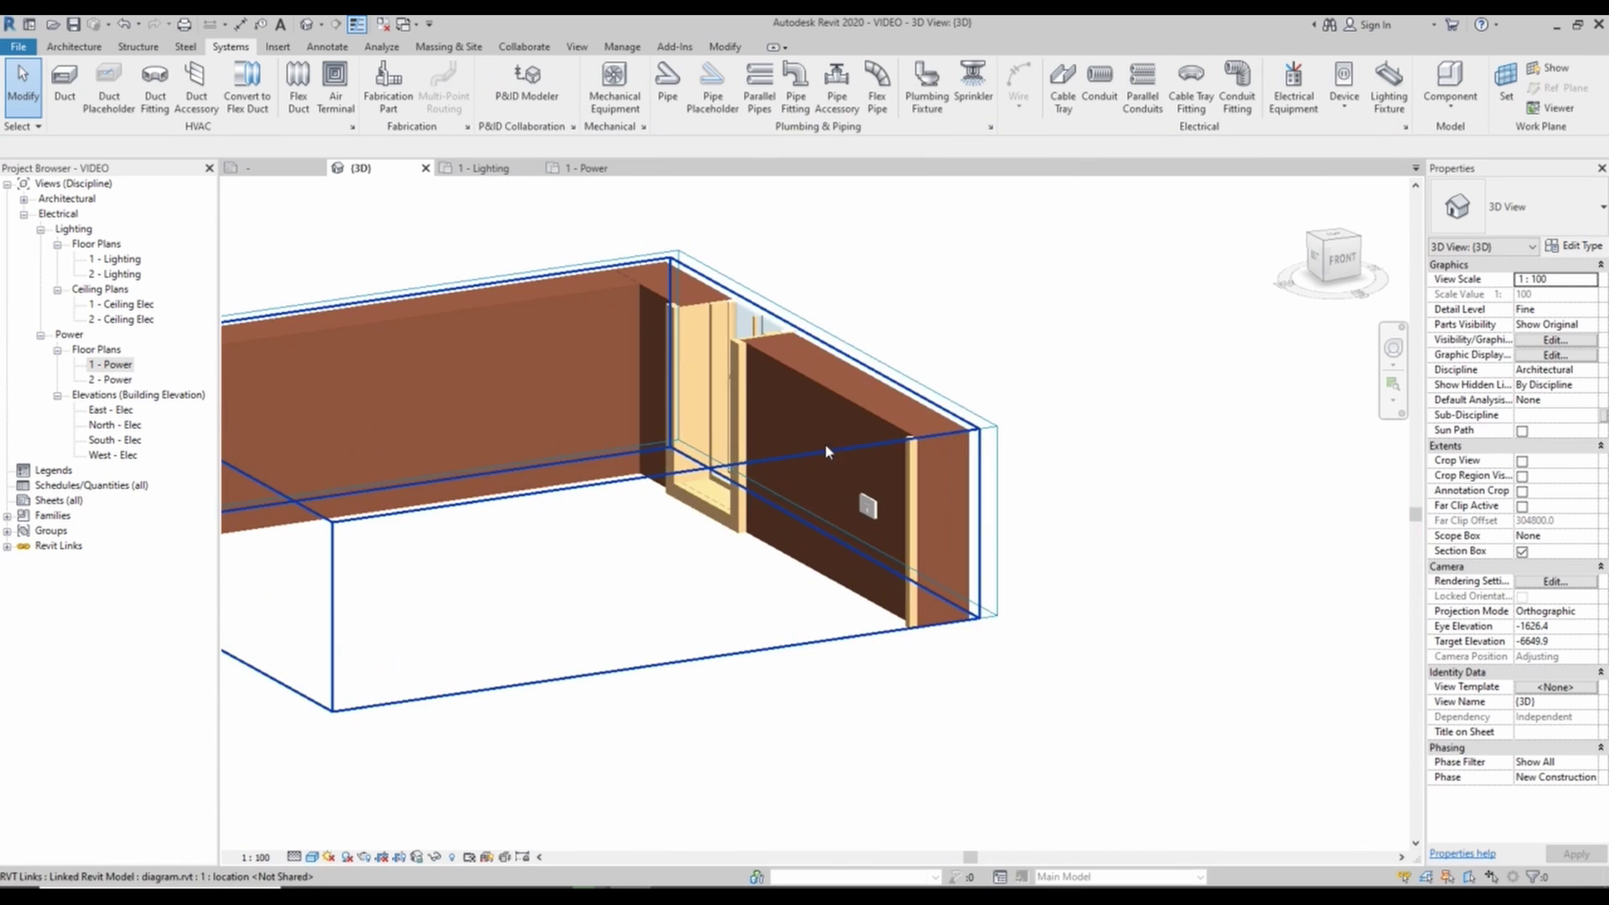
- Place a SWITCHED 13A SOCKET OUTLET electrical fixture on the upper wall of the 1 - Power plan, beside the FCU
{"action": "left_click", "coordinate": [593, 171]}
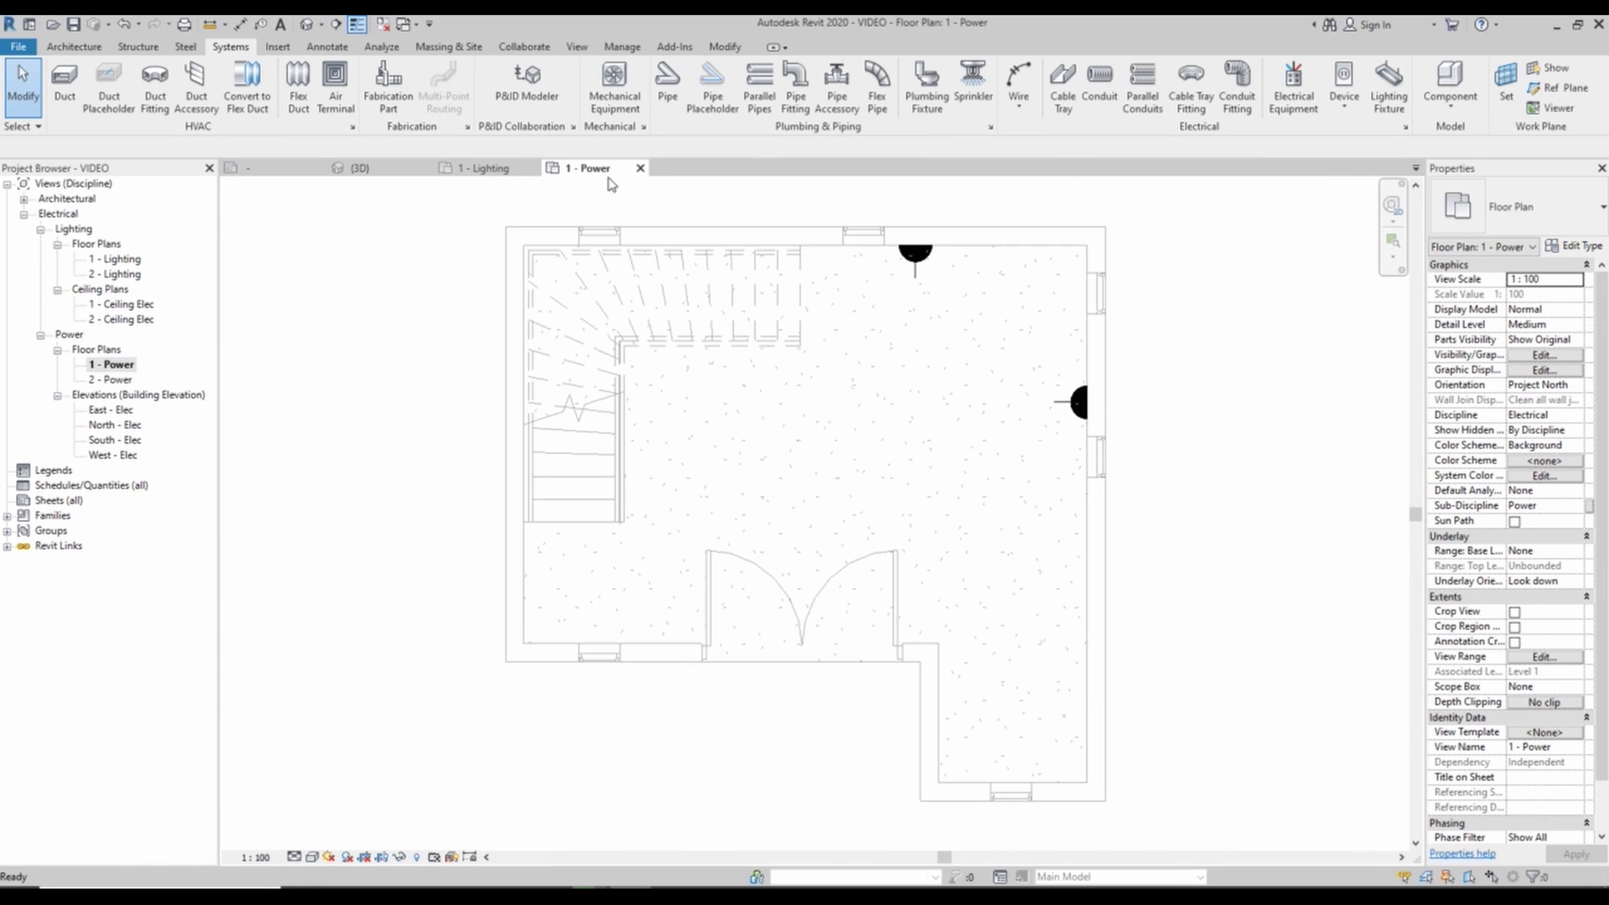
{"action": "left_click", "coordinate": [1345, 112]}
{"action": "left_click", "coordinate": [1383, 138]}
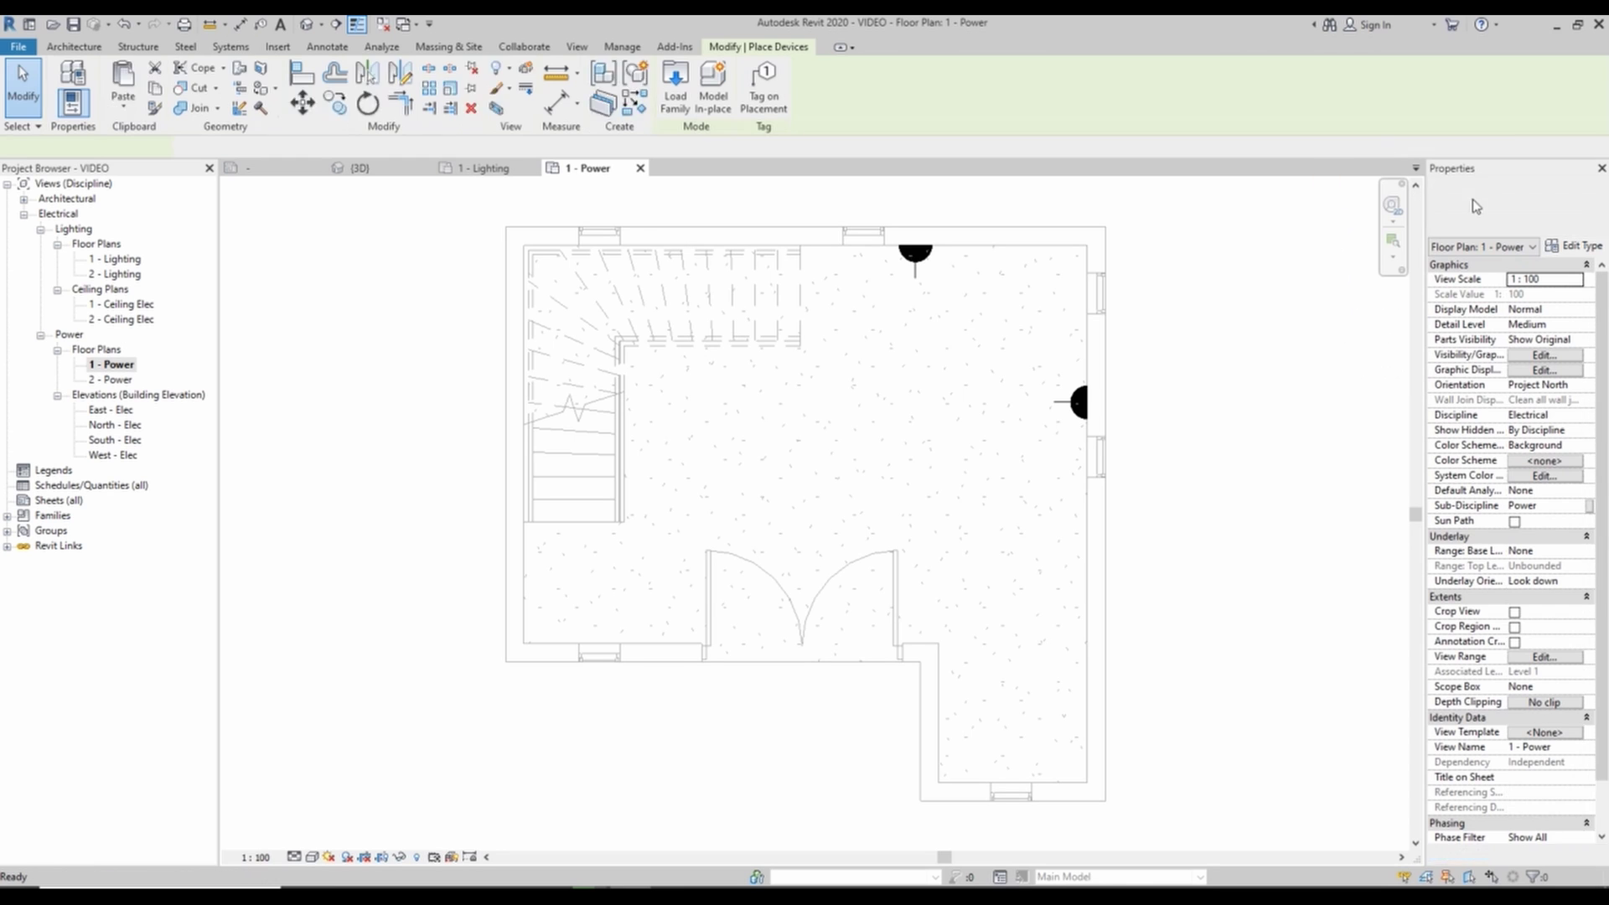
{"action": "left_click", "coordinate": [1542, 206]}
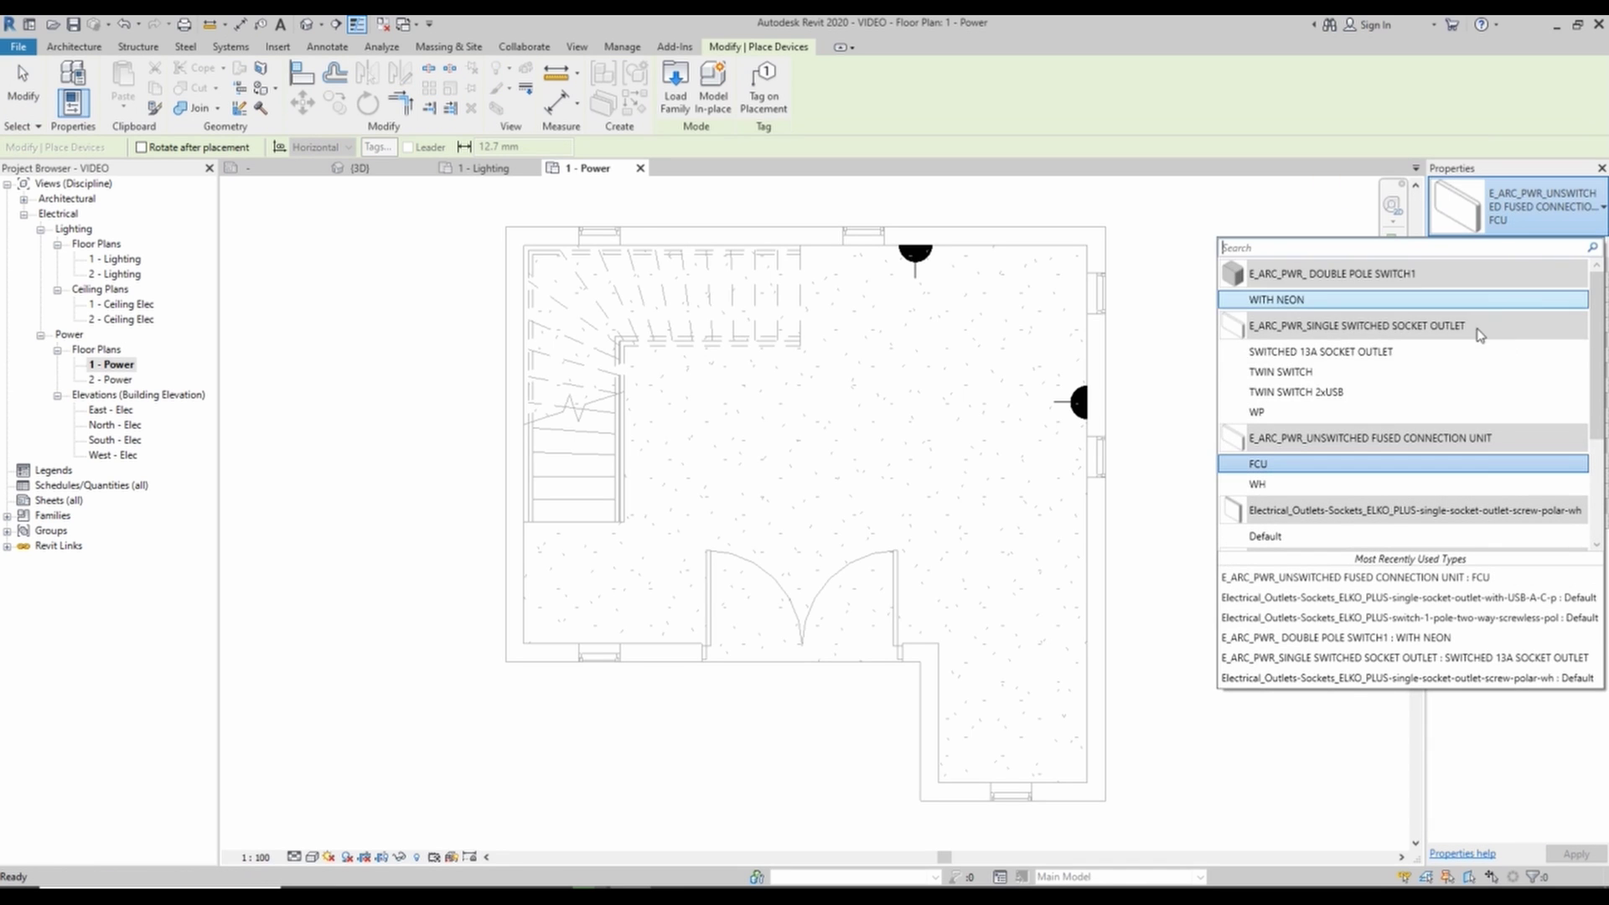
{"action": "left_click", "coordinate": [1319, 352]}
{"action": "scroll", "coordinate": [972, 251], "scroll_direction": "up", "scroll_amount": 1}
{"action": "left_click", "coordinate": [981, 246]}
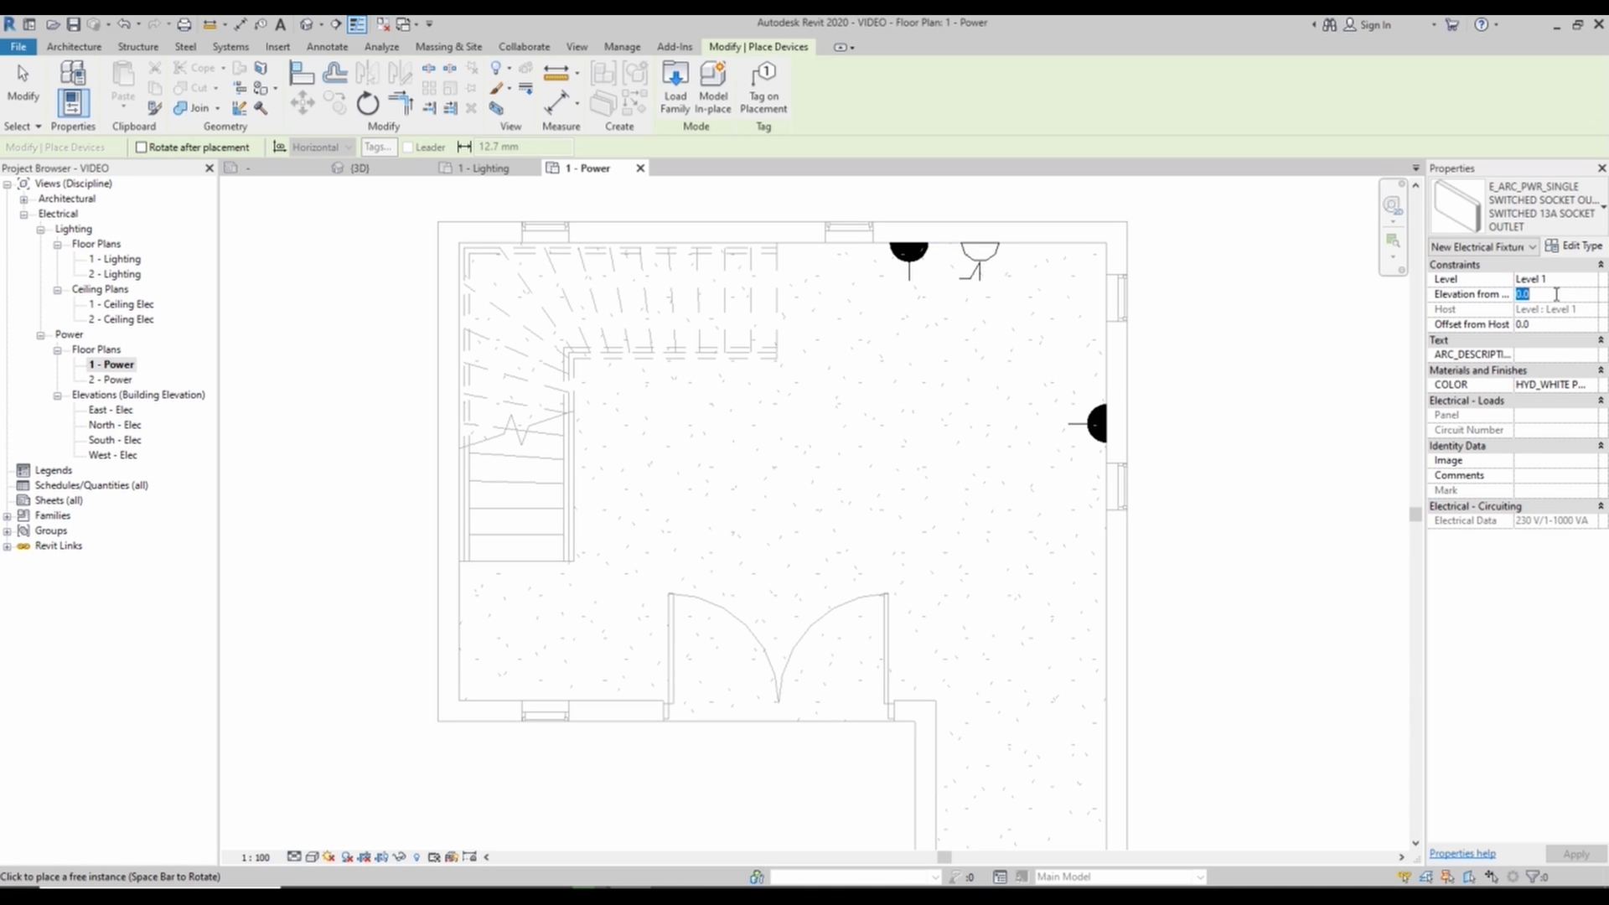
- Place four more switched 13A socket outlets at 450 mm elevation on the right wall, the left wall and both side walls of the lower bay
{"action": "key", "text": "space"}
{"action": "key", "text": "space"}
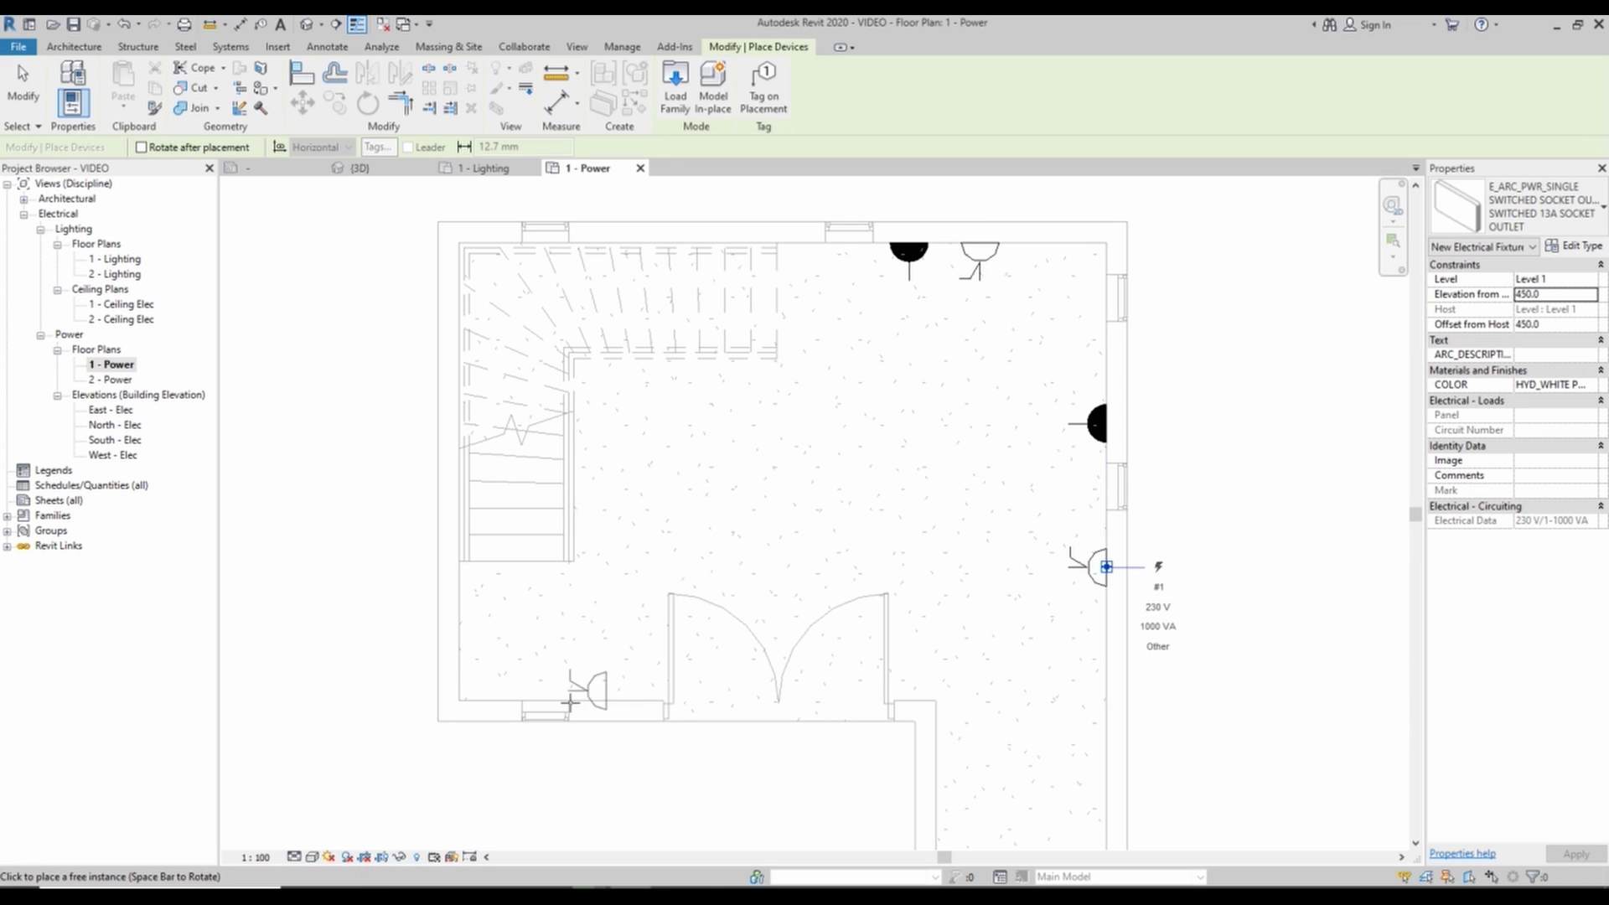
{"action": "left_click", "coordinate": [459, 634]}
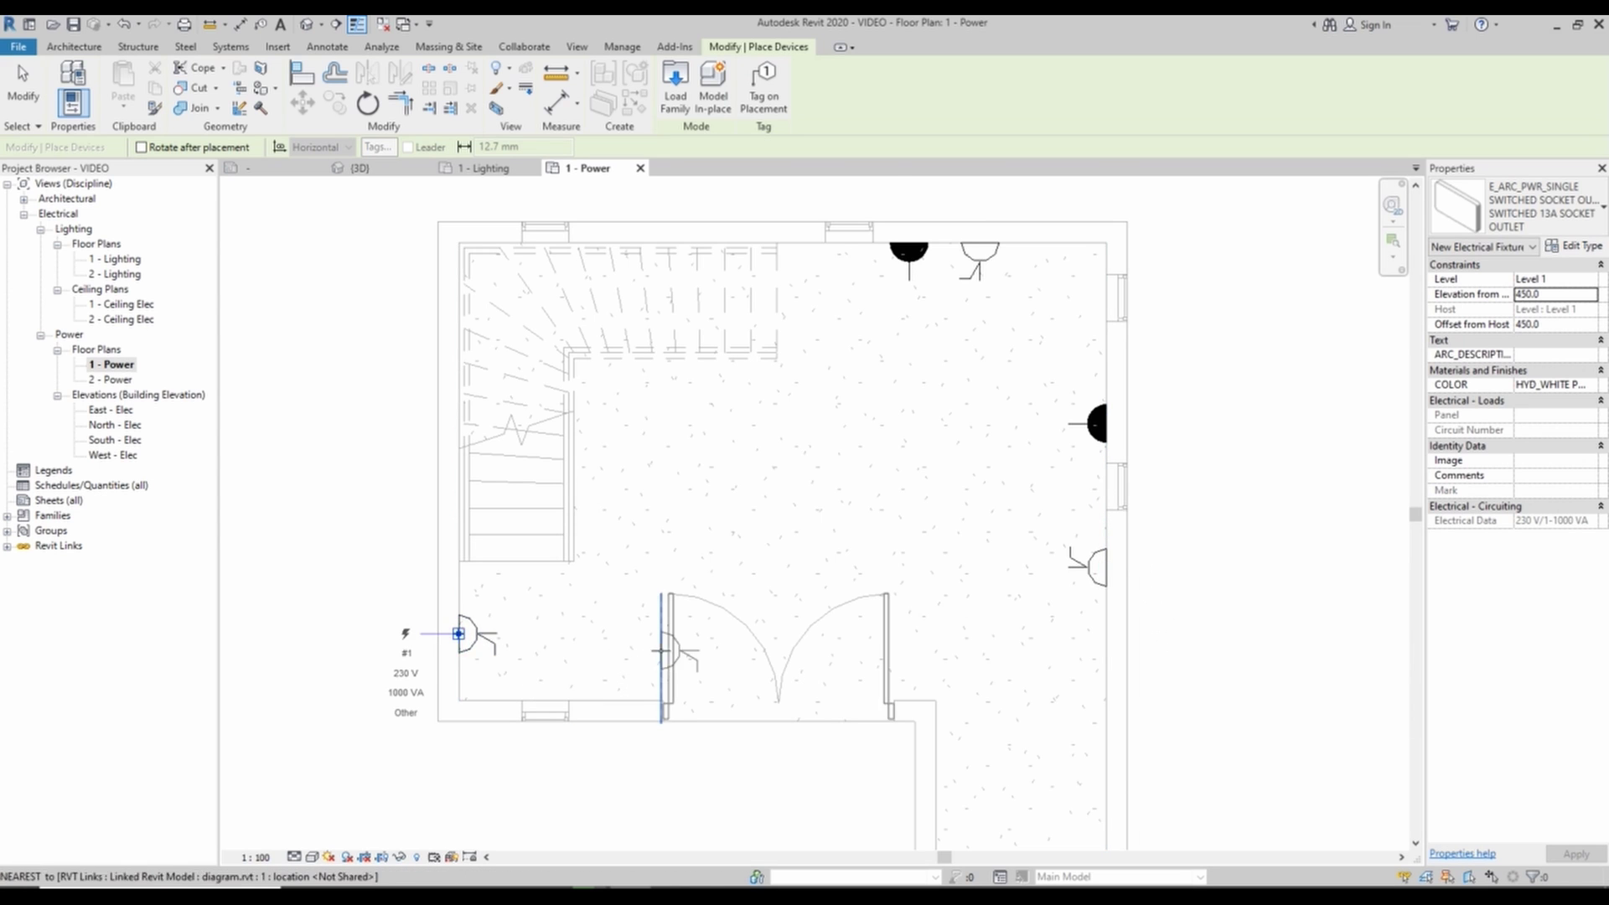
{"action": "middle_click_drag", "start_coordinate": [813, 760], "coordinate": [736, 564]}
{"action": "left_click", "coordinate": [862, 594]}
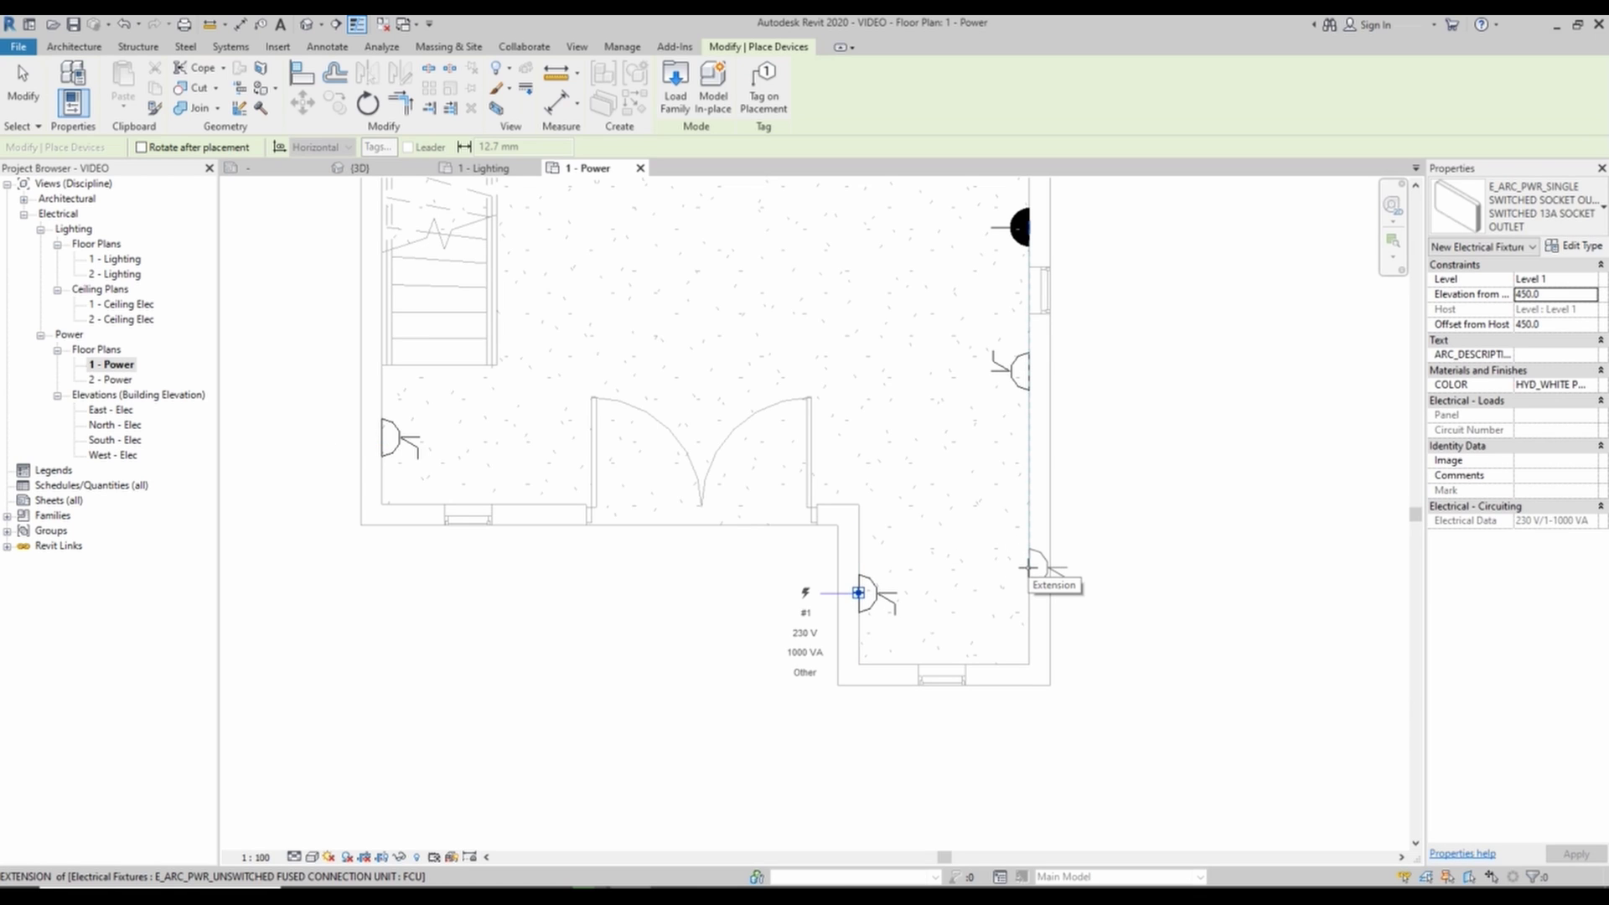
{"action": "left_click", "coordinate": [1026, 568]}
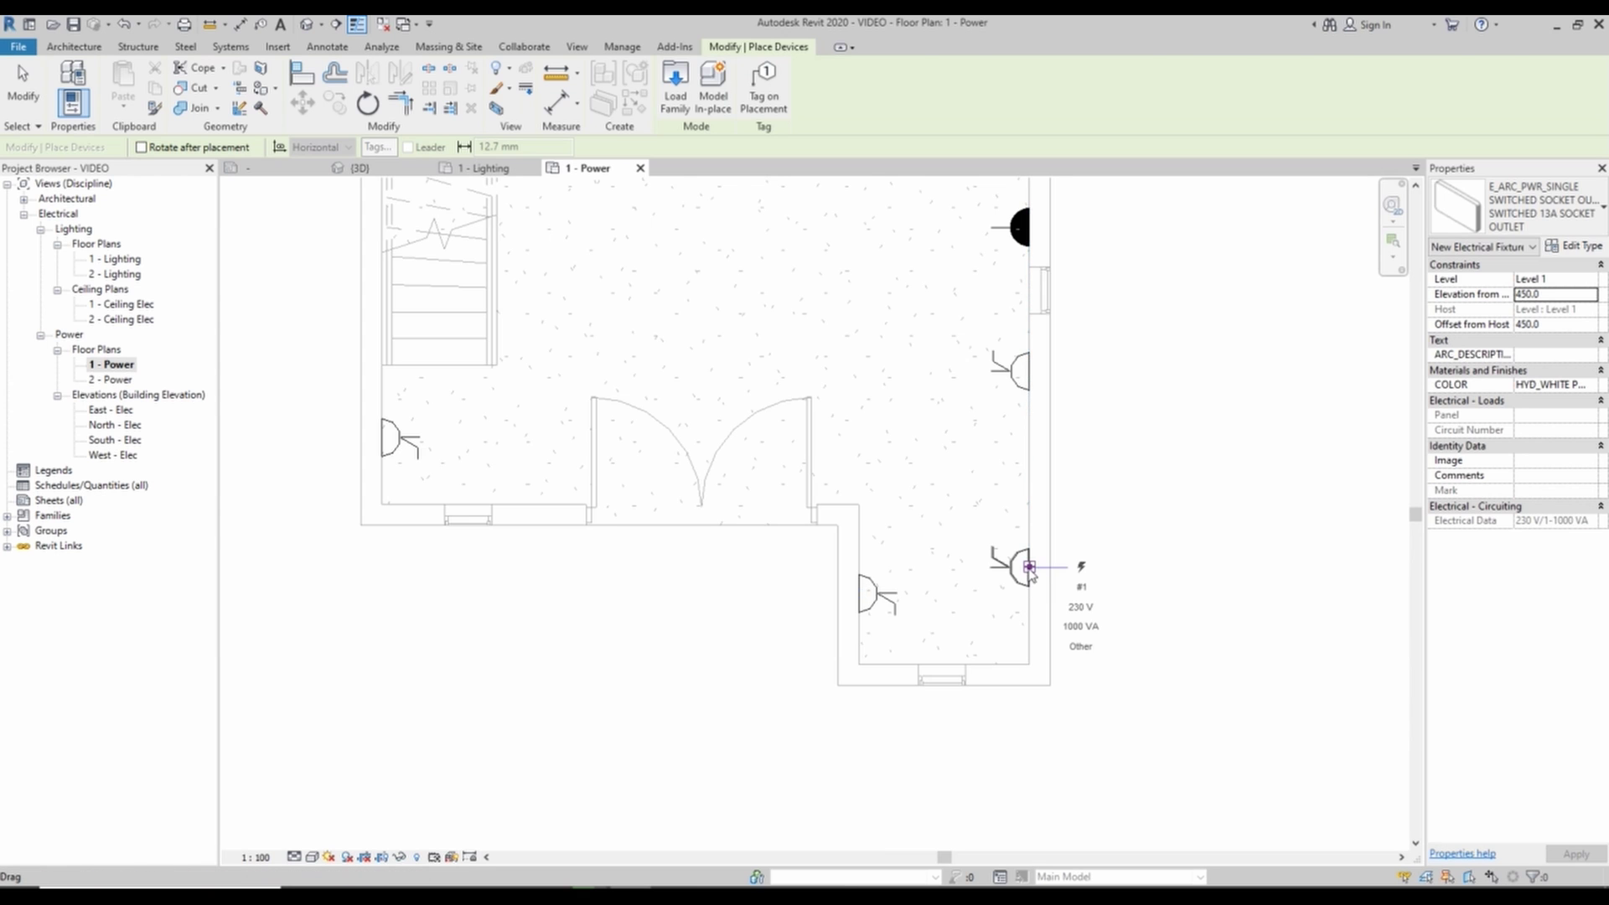
{"action": "key", "text": "Escape"}
{"action": "key", "text": "Escape"}
- Set the elevation of the socket outlet on the upper wall to 450 mm
{"action": "scroll", "coordinate": [991, 466], "scroll_direction": "down", "scroll_amount": 3}
{"action": "left_click", "coordinate": [927, 345]}
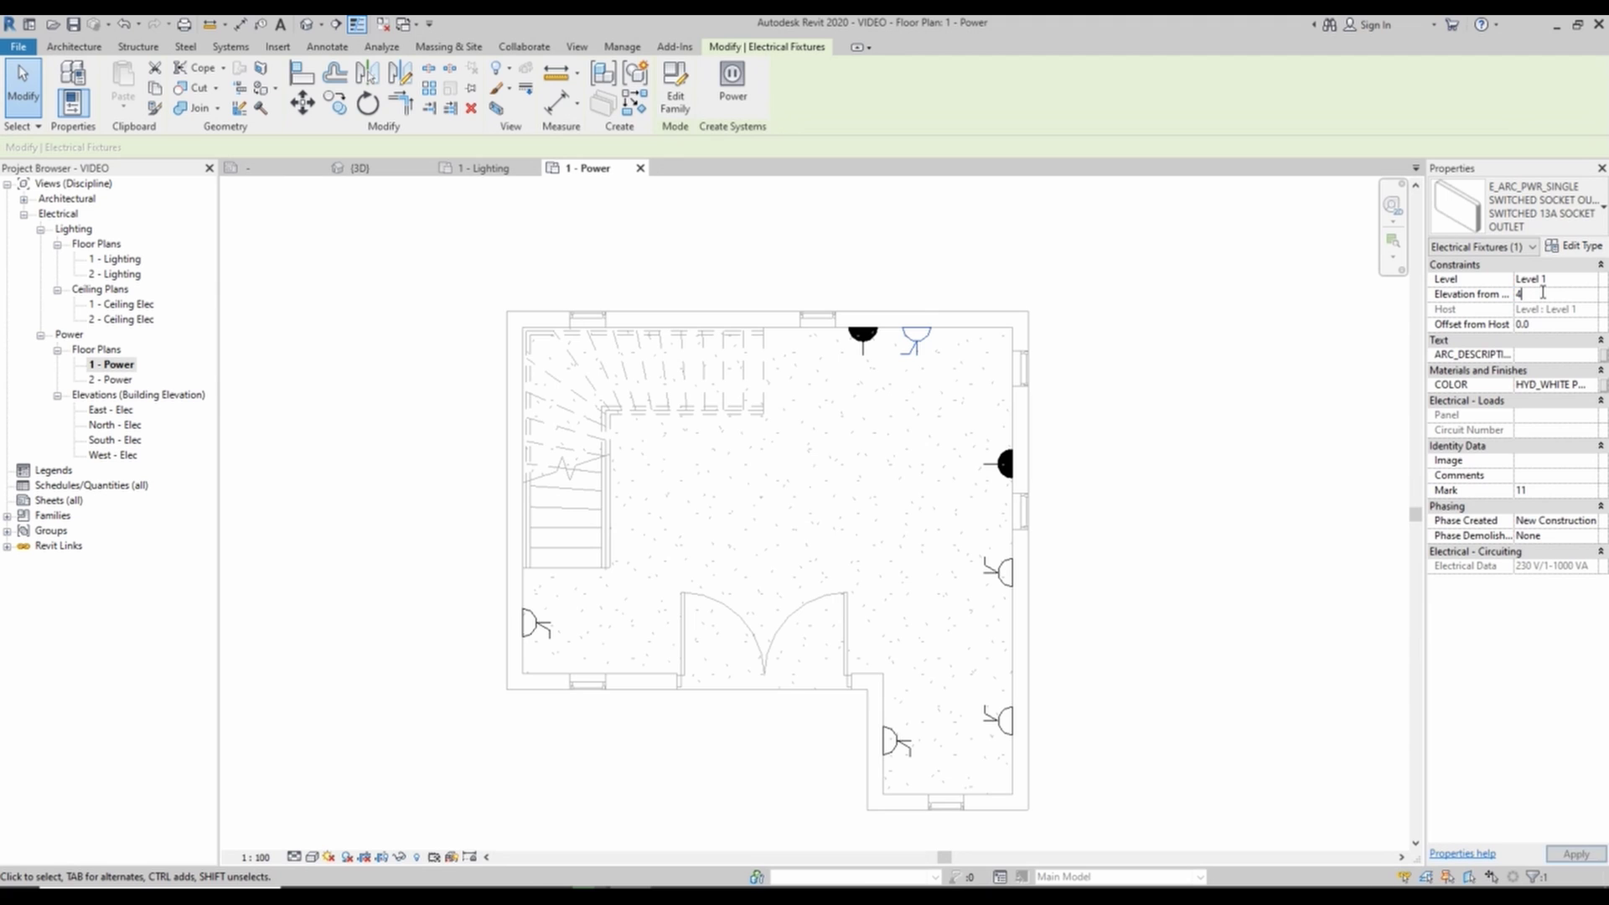
{"action": "key", "text": "Escape"}
- Isolate all seven electrical fixtures in a 3D section box view and inspect the socket outlet beside the FCU up close
{"action": "left_click_drag", "start_coordinate": [432, 280], "coordinate": [1062, 783]}
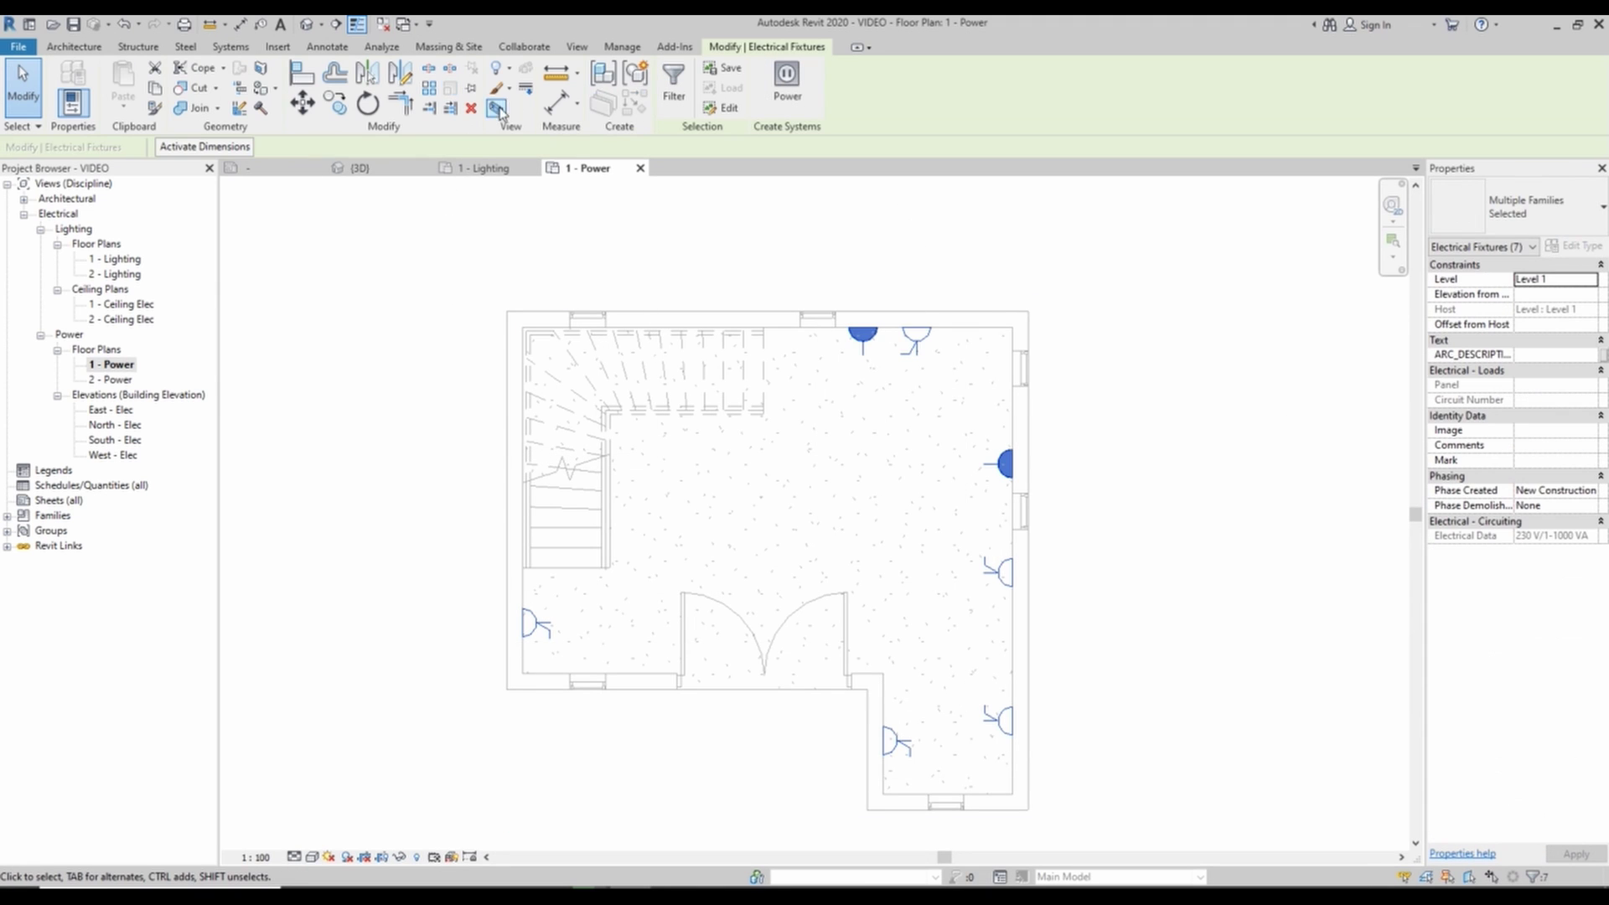
{"action": "left_click", "coordinate": [499, 110]}
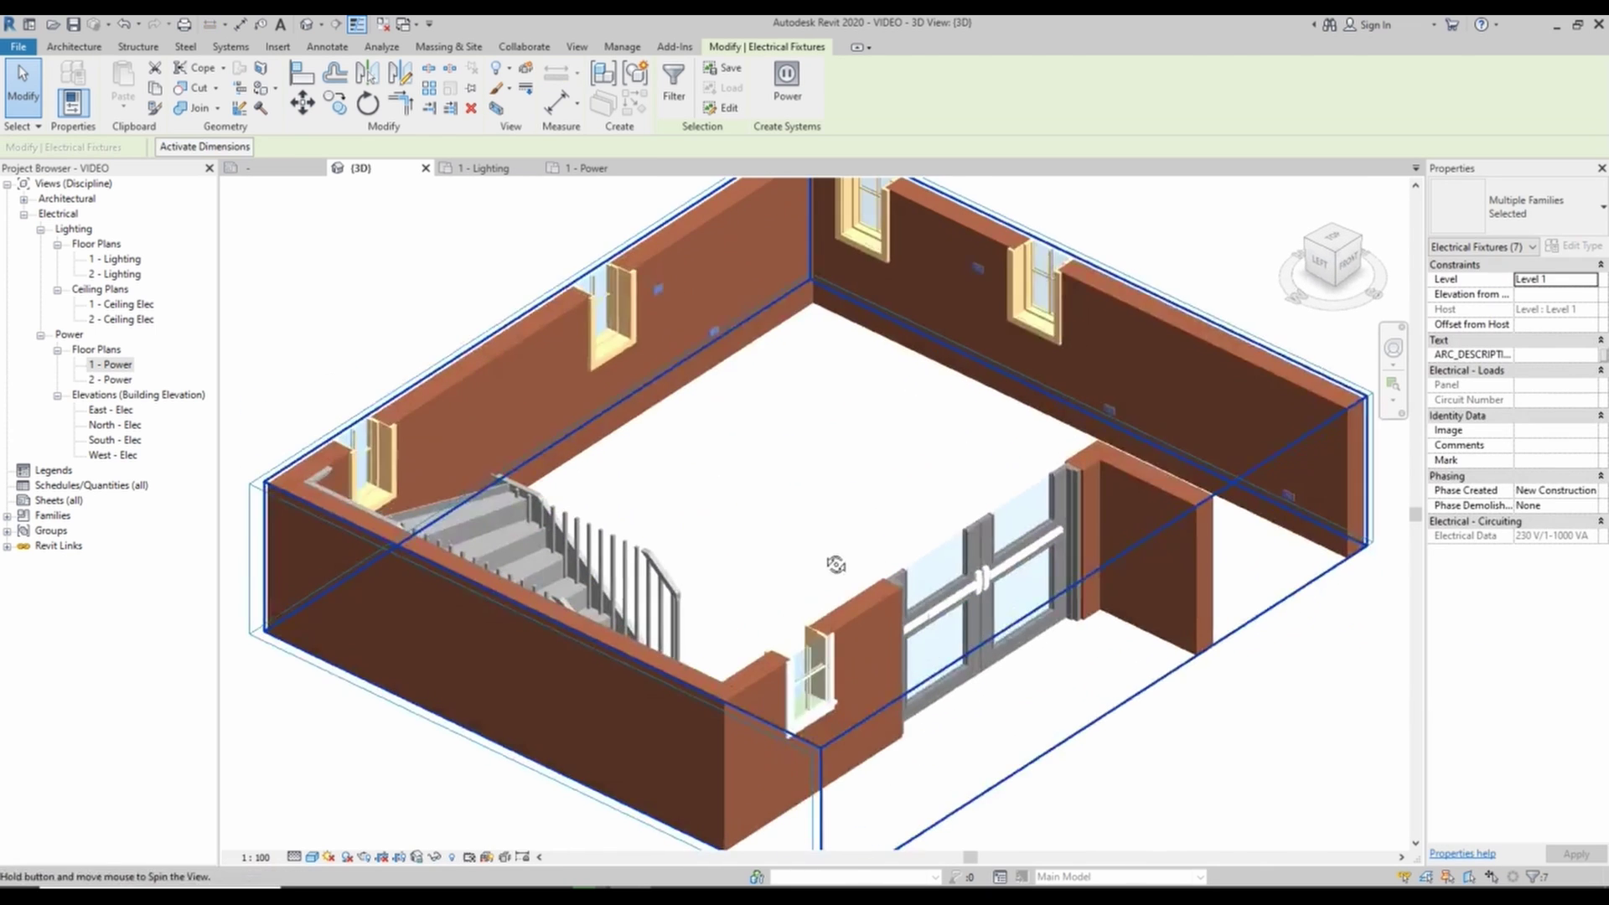
{"action": "scroll", "coordinate": [707, 302], "scroll_direction": "up", "scroll_amount": 1}
{"action": "key", "text": "Escape"}
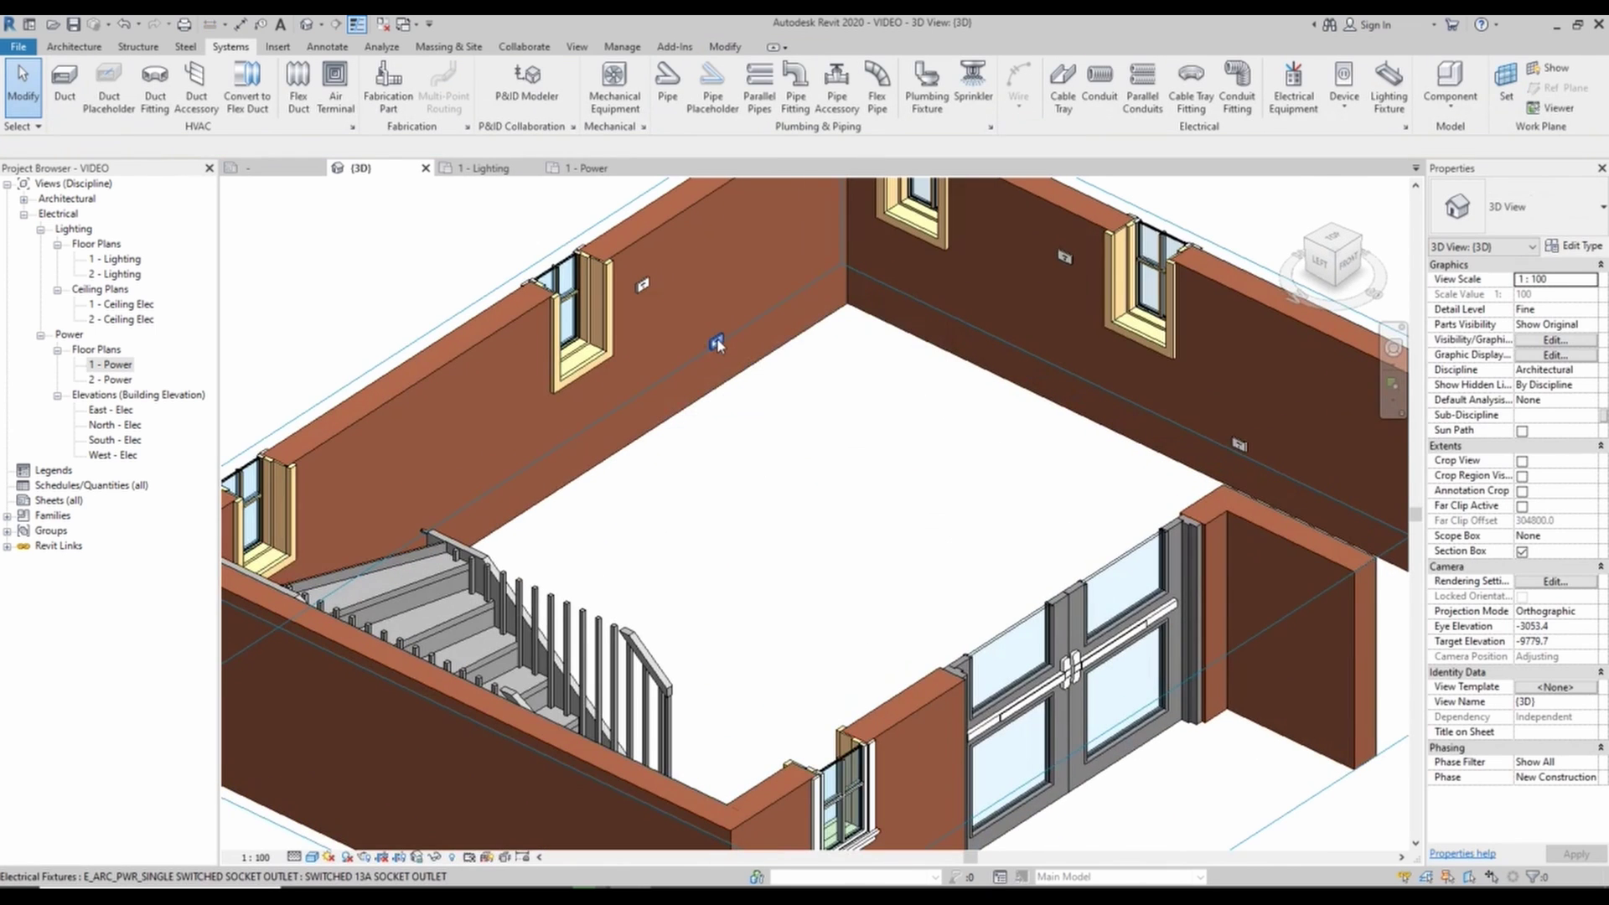
{"action": "scroll", "coordinate": [716, 343], "scroll_direction": "up", "scroll_amount": 10}
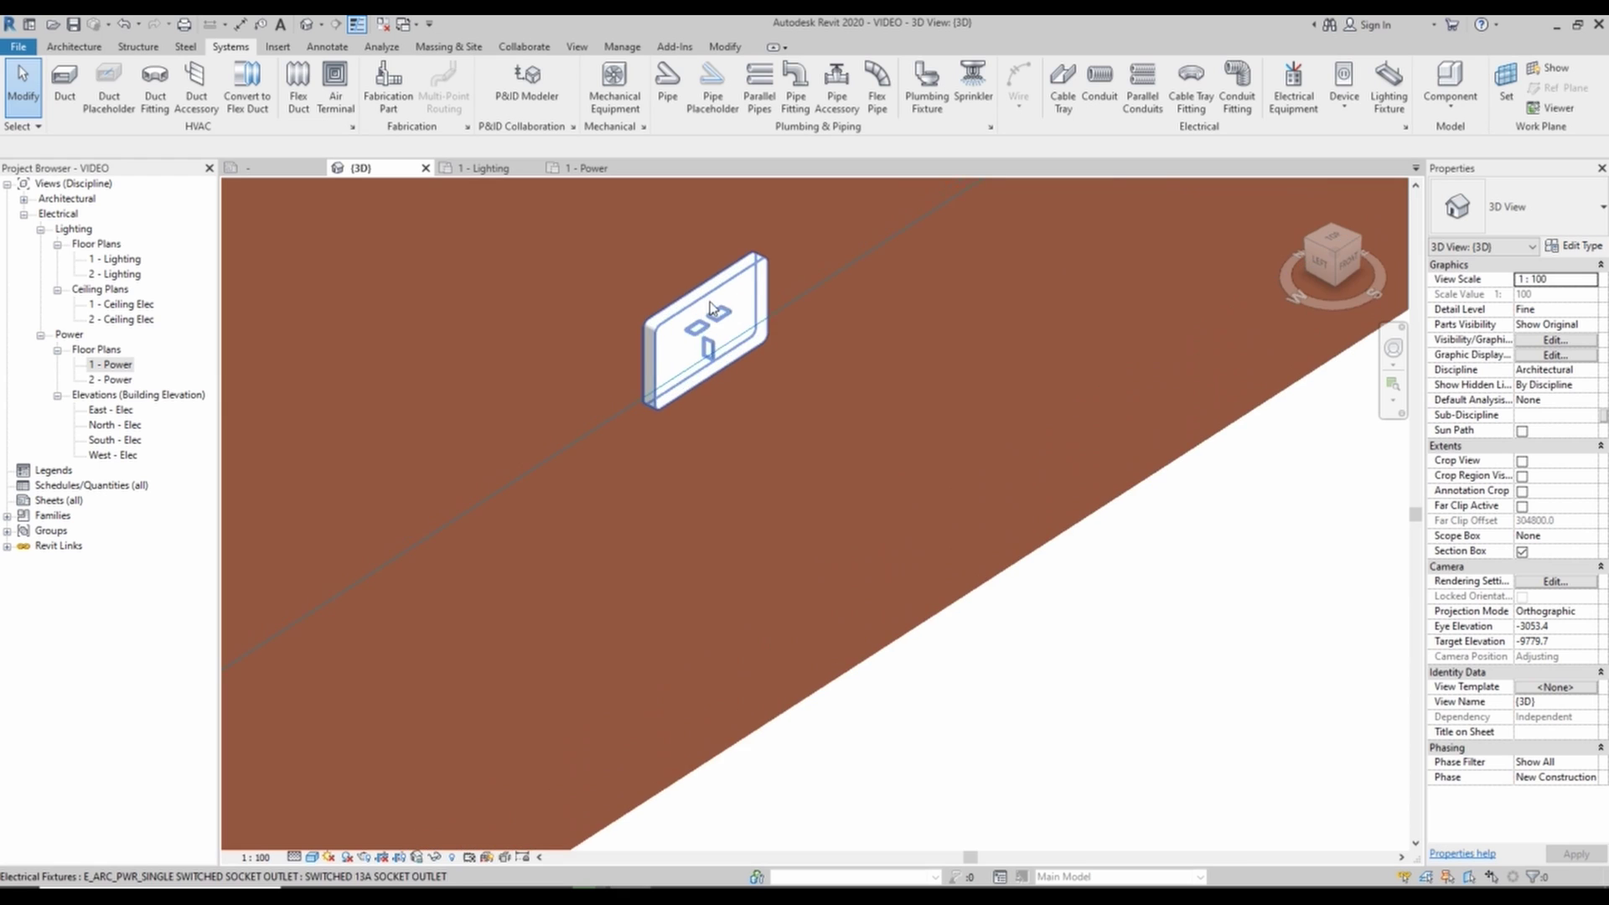
- Try the Consistent Colors visual style in the 3D view, switch it to Realistic and examine the wall fixtures
{"action": "left_click", "coordinate": [310, 856]}
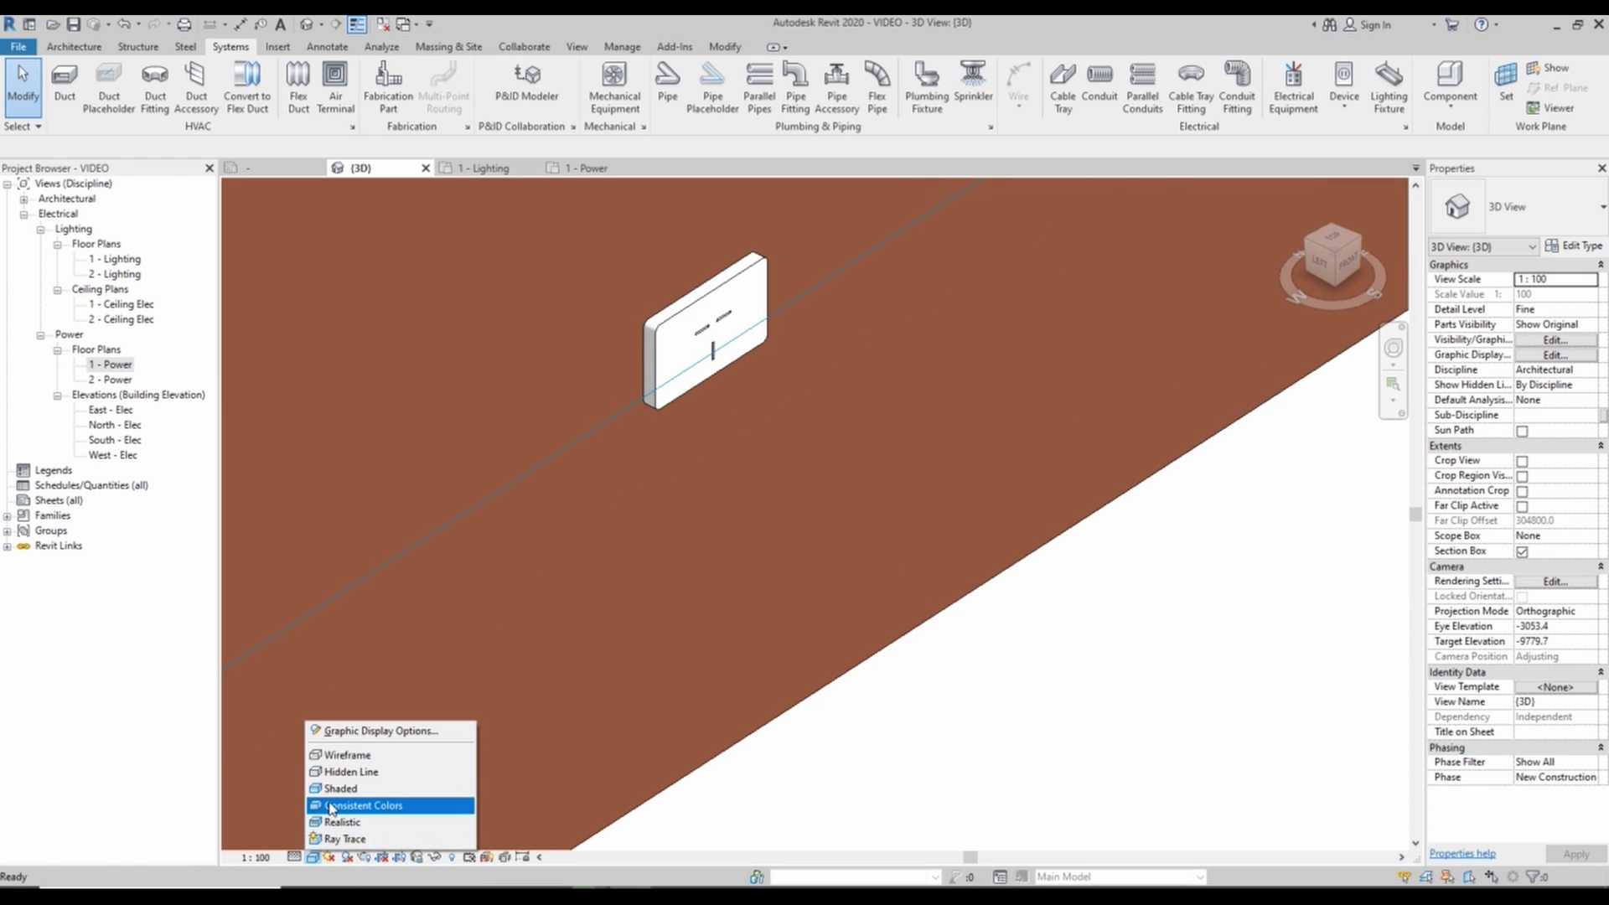
{"action": "left_click", "coordinate": [352, 802]}
{"action": "scroll", "coordinate": [702, 561], "scroll_direction": "down", "scroll_amount": 2}
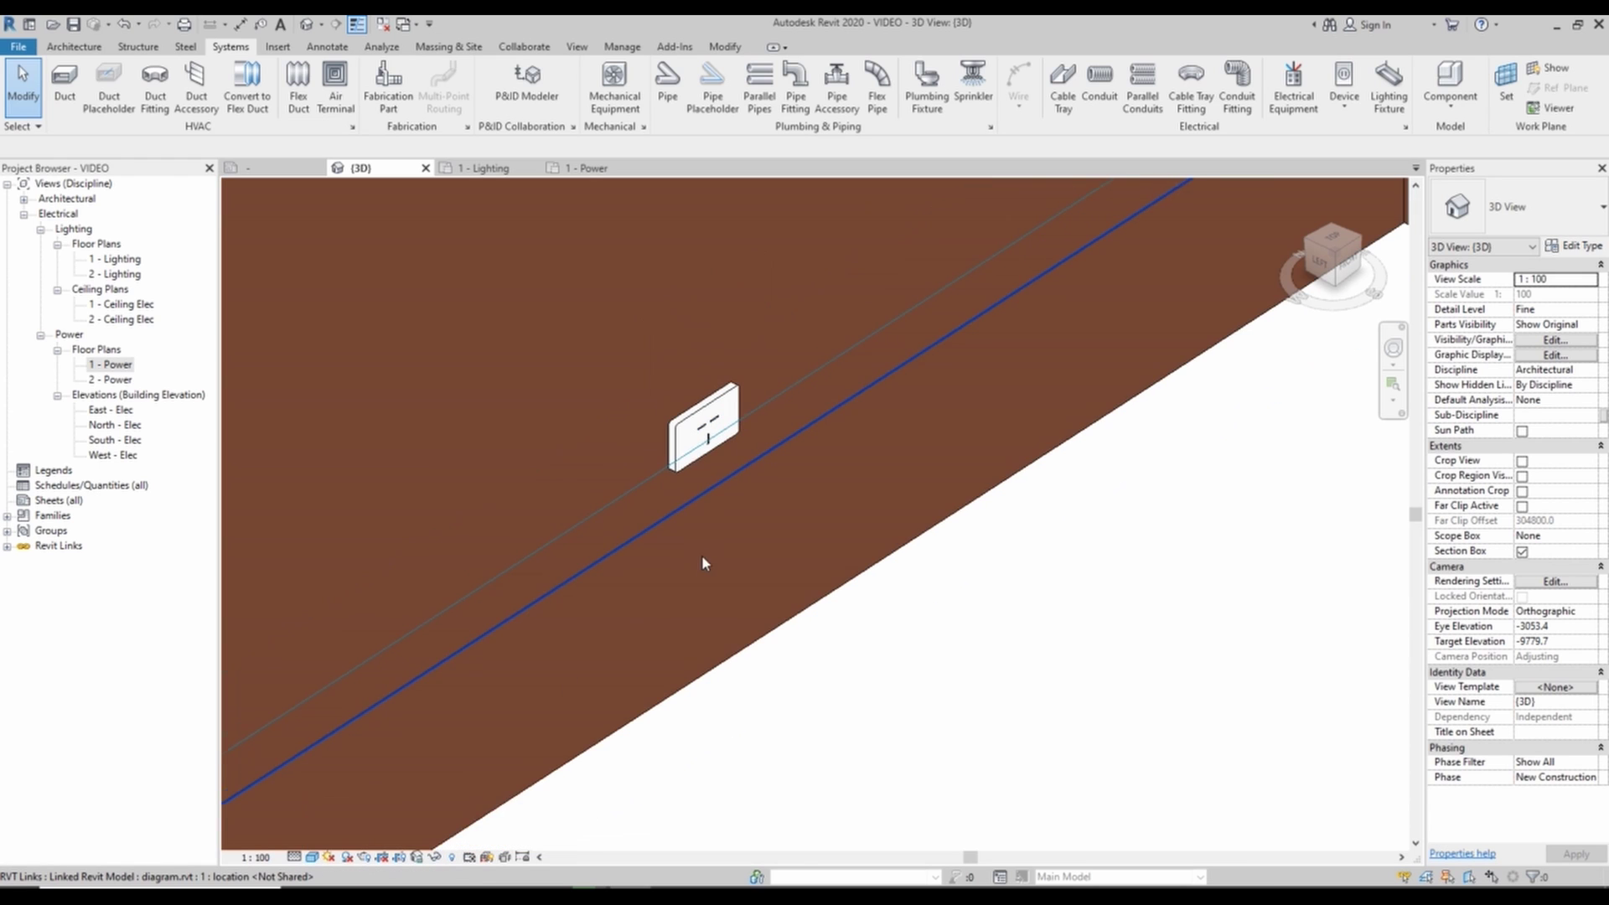
{"action": "left_click", "coordinate": [313, 856]}
{"action": "left_click", "coordinate": [358, 823]}
{"action": "scroll", "coordinate": [717, 520], "scroll_direction": "down", "scroll_amount": 3}
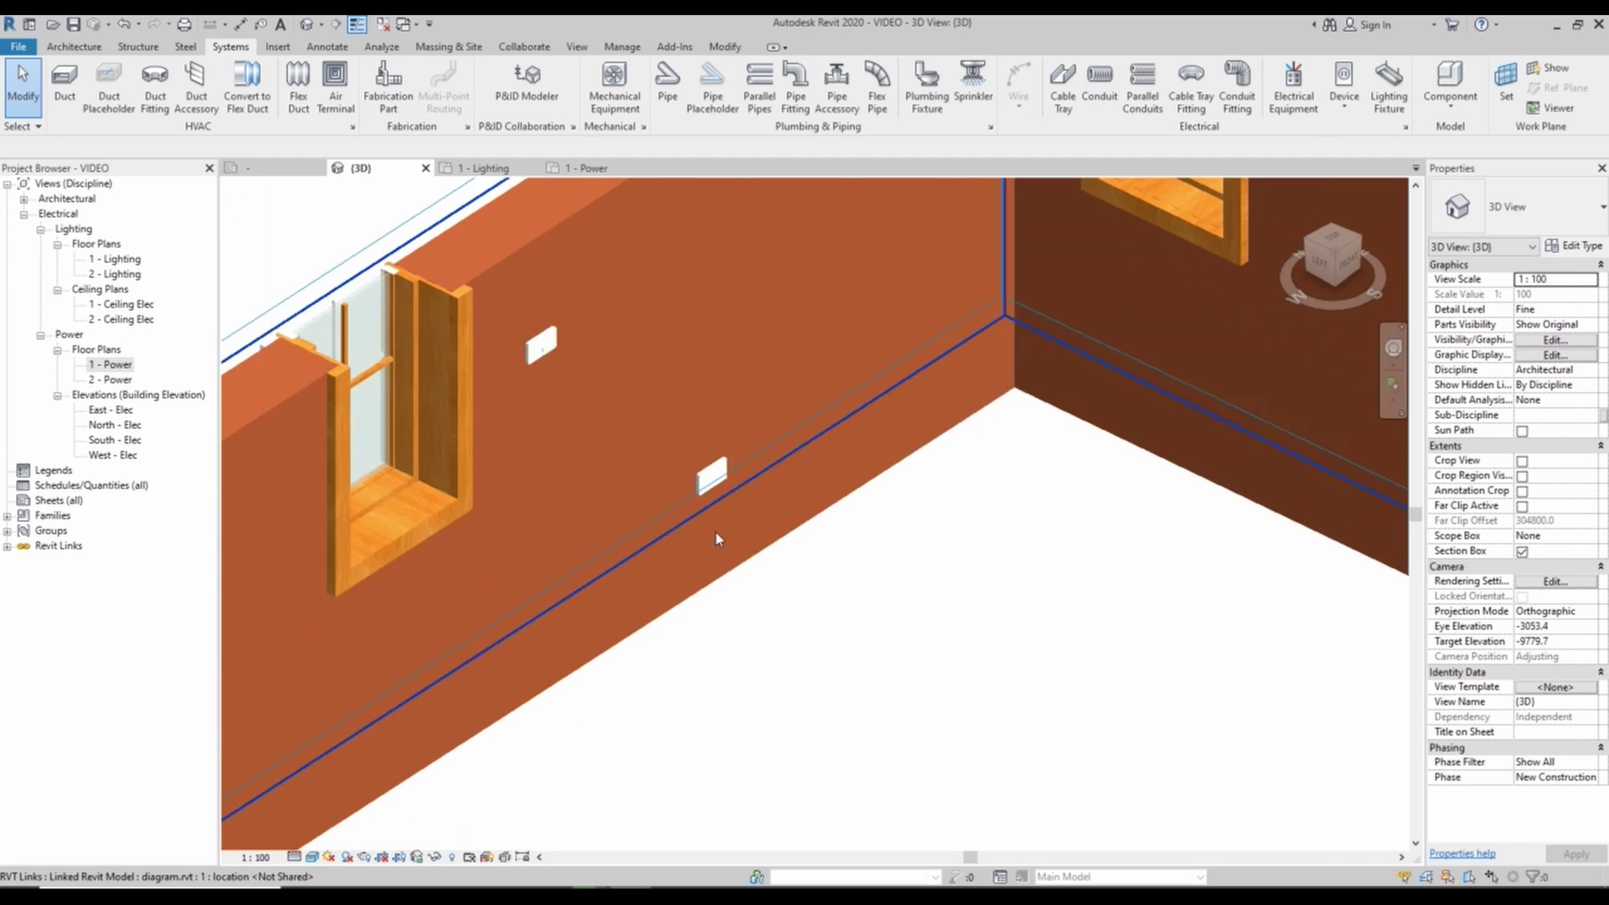
{"action": "scroll", "coordinate": [714, 533], "scroll_direction": "down", "scroll_amount": 3}
- Place two TWIN SWITCH 2xUSB socket outlets on the upper and right walls of the 1 - Power plan
{"action": "left_click", "coordinate": [591, 171]}
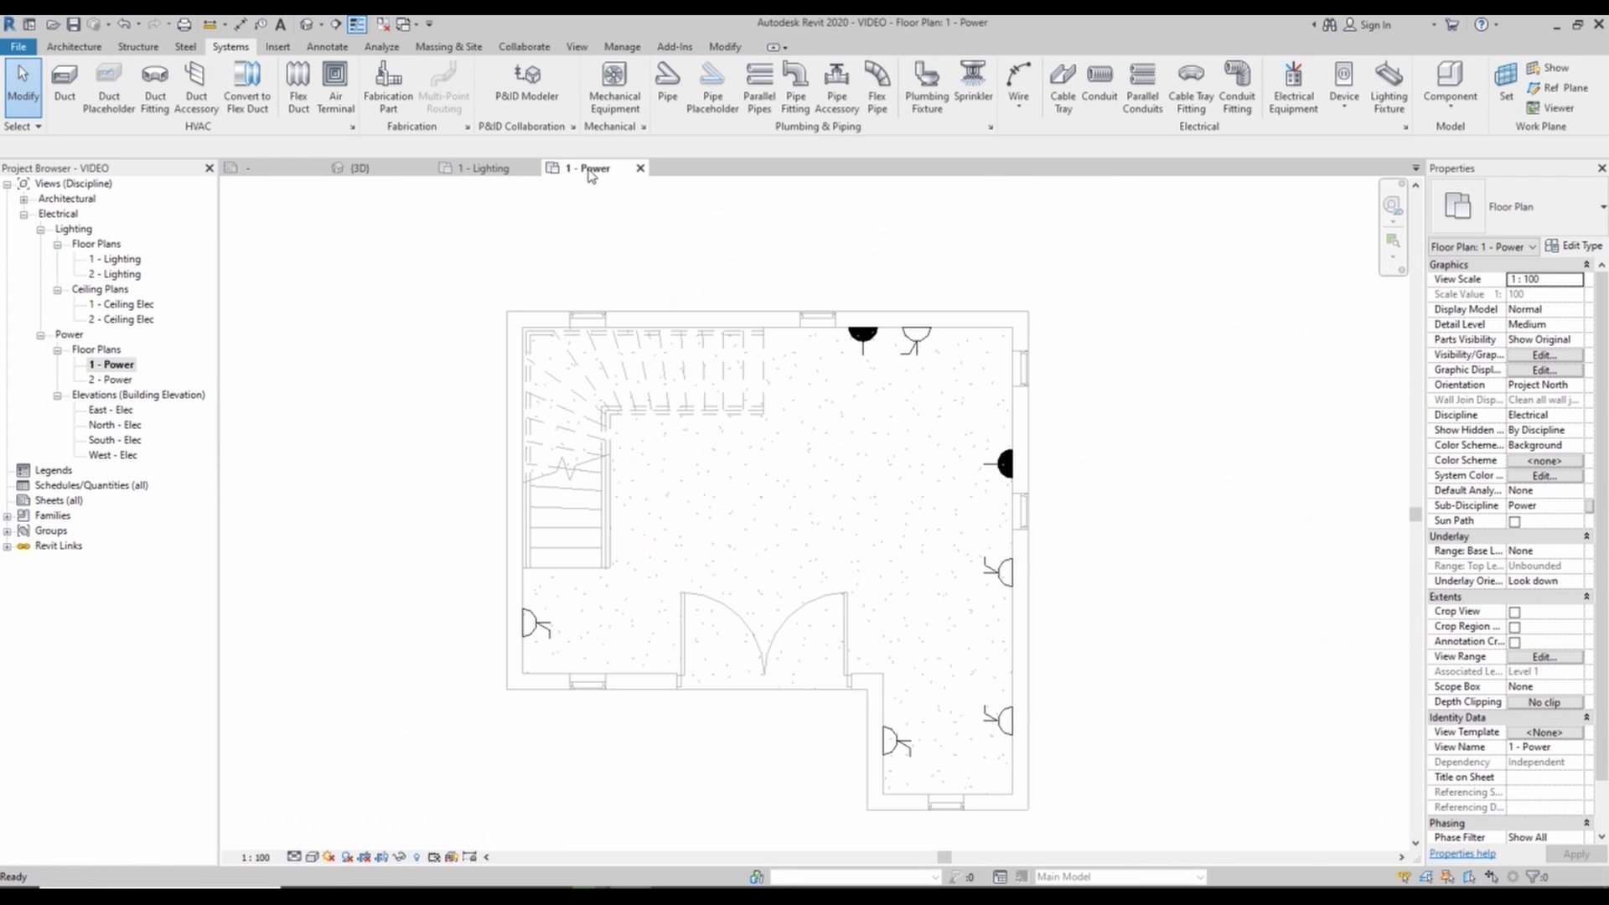
{"action": "left_click", "coordinate": [1012, 567]}
{"action": "key", "text": "s"}
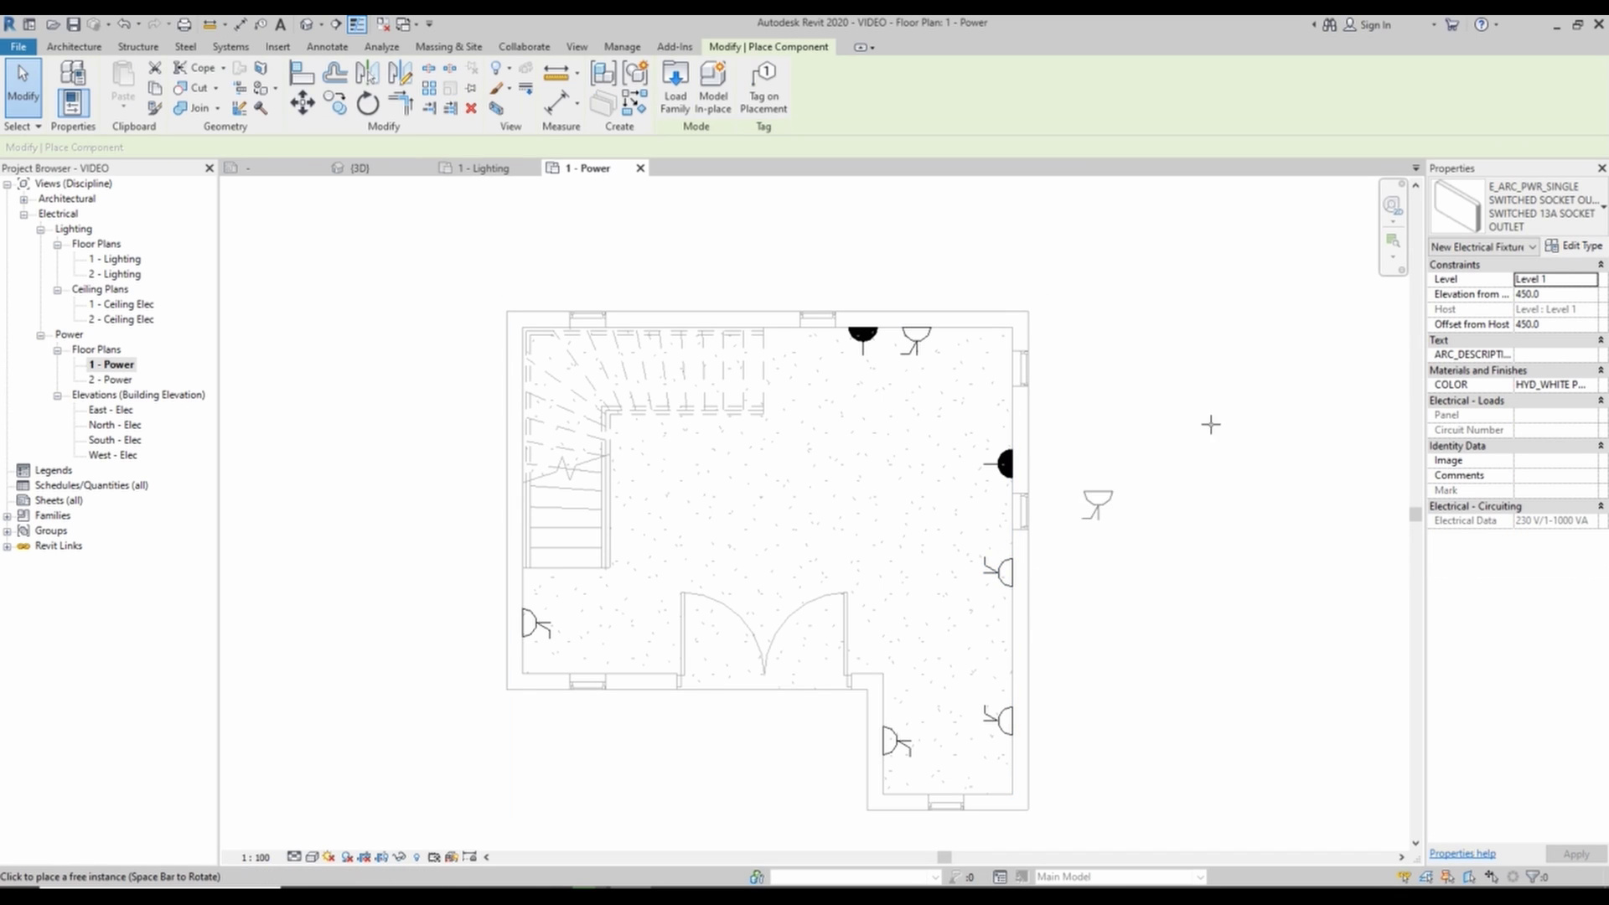
{"action": "left_click", "coordinate": [1521, 228]}
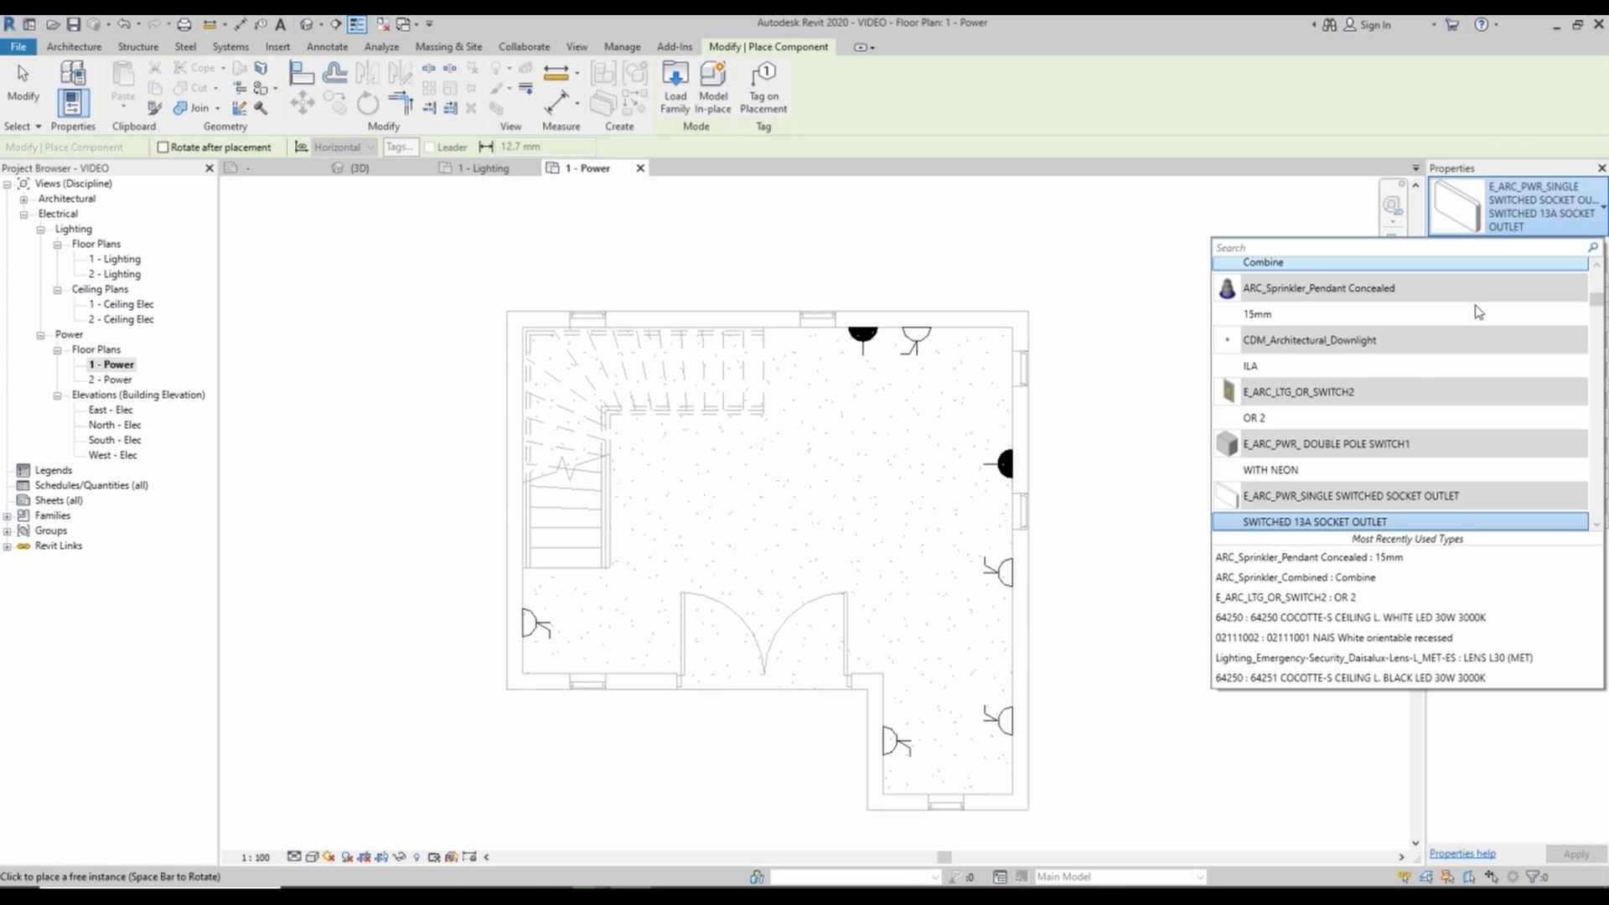
{"action": "left_click_drag", "start_coordinate": [1275, 417], "coordinate": [1278, 422]}
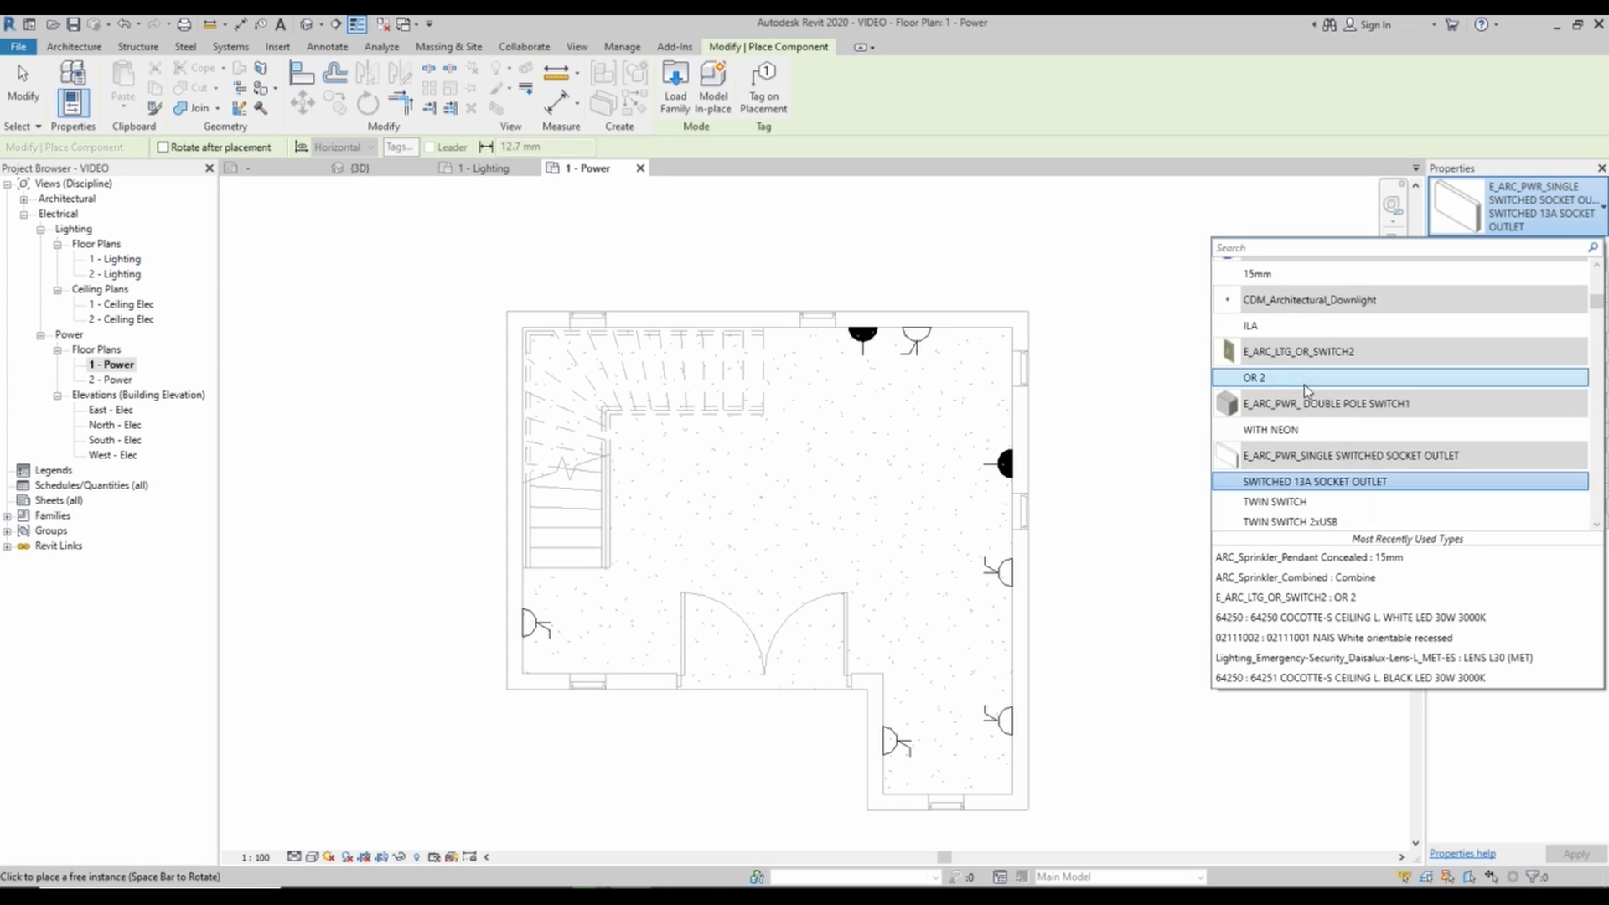
{"action": "scroll", "coordinate": [1273, 444], "scroll_direction": "down", "scroll_amount": 3}
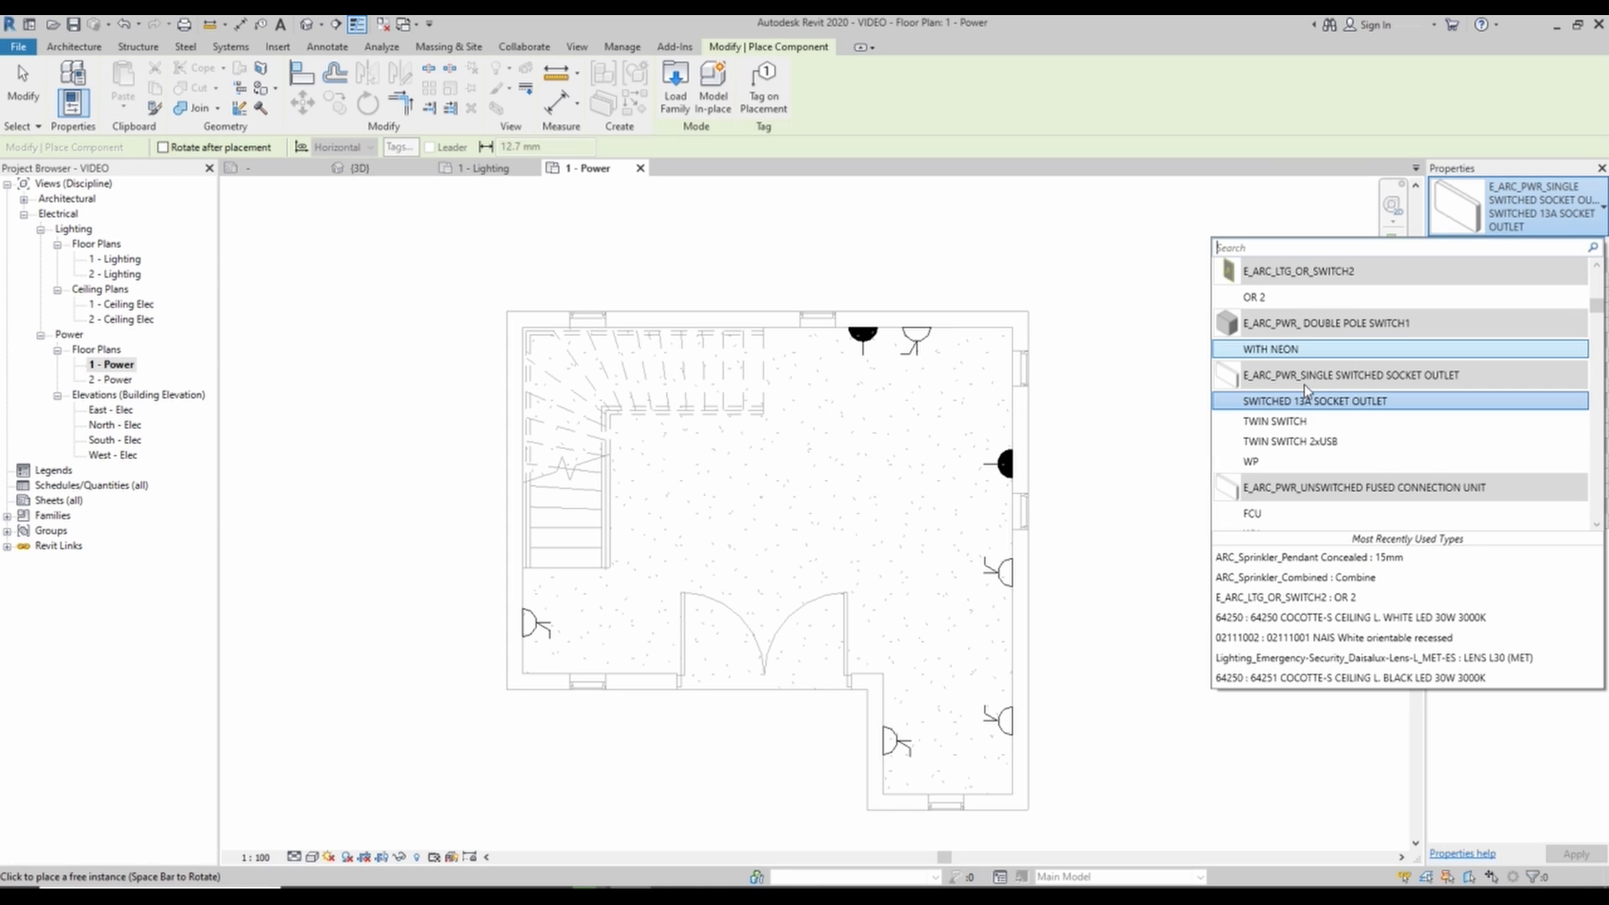
{"action": "left_click", "coordinate": [1277, 442]}
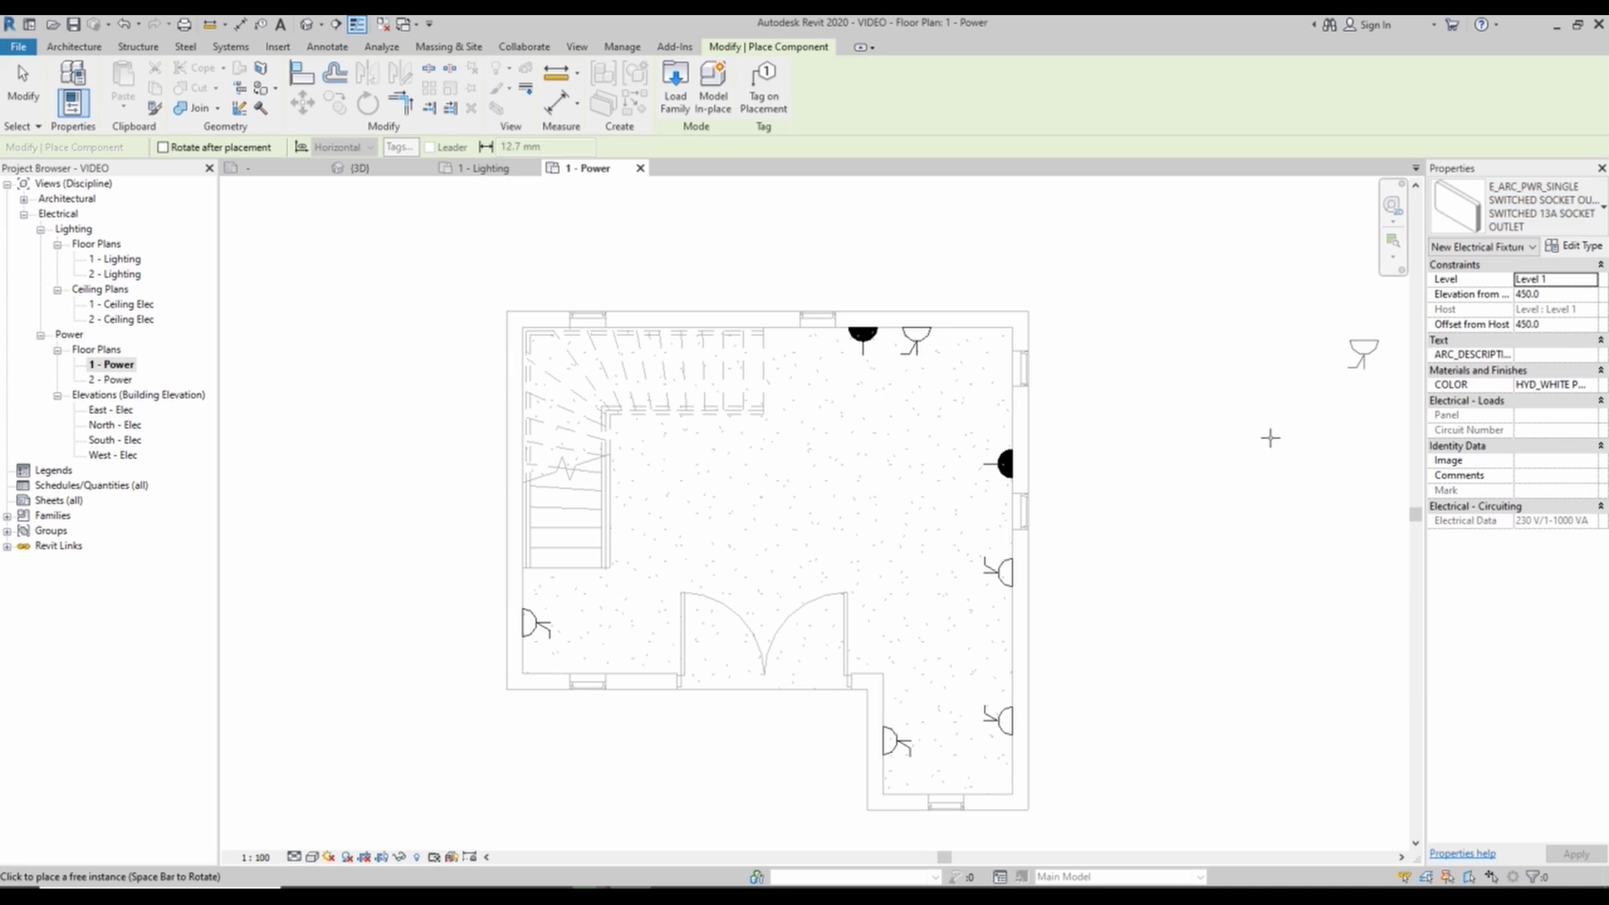
{"action": "scroll", "coordinate": [962, 328], "scroll_direction": "up", "scroll_amount": 2}
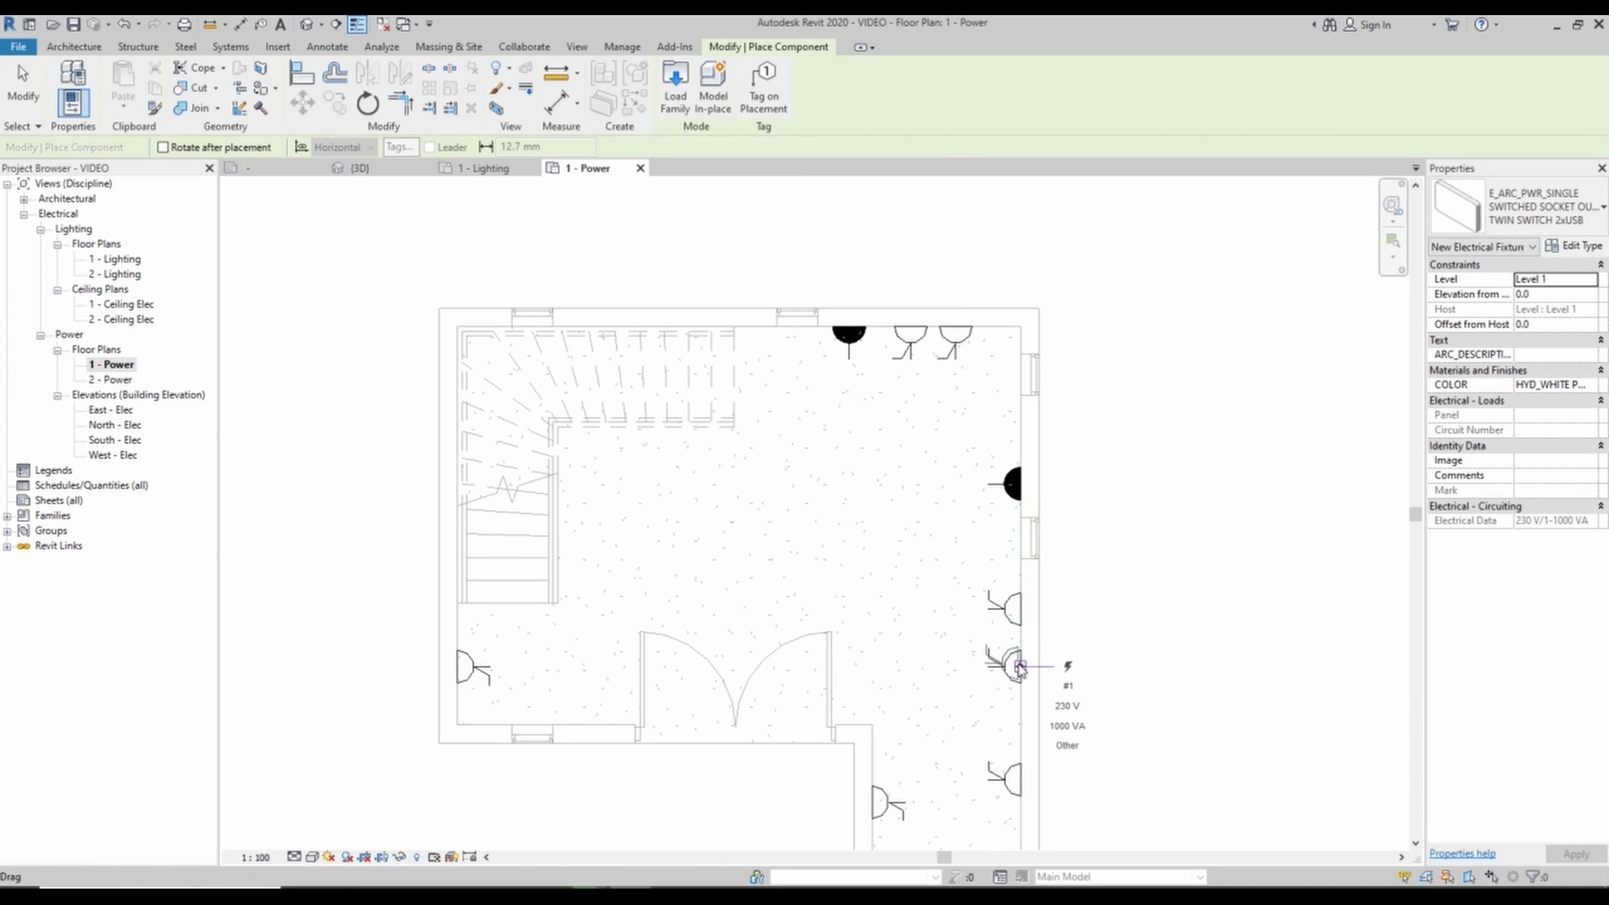
{"action": "scroll", "coordinate": [1014, 653], "scroll_direction": "down", "scroll_amount": 2}
{"action": "key", "text": "Escape"}
{"action": "key", "text": "Escape"}
- Isolate all nine electrical fixtures in a 3D section box view and check their mounting on the walls
{"action": "left_click_drag", "start_coordinate": [662, 465], "coordinate": [1084, 783]}
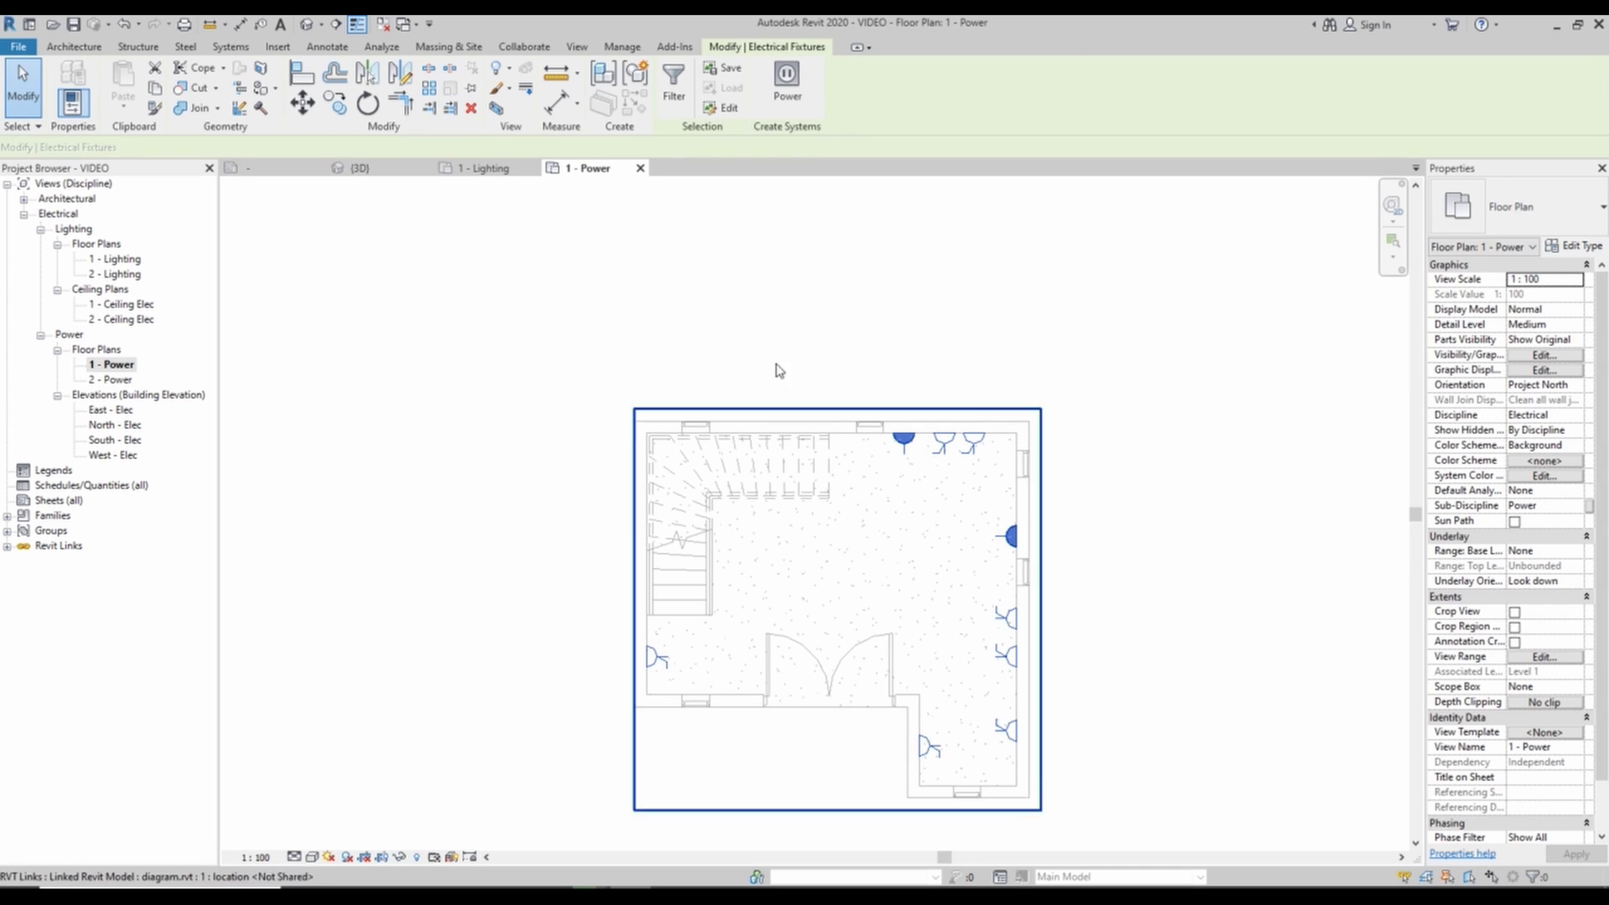
{"action": "left_click", "coordinate": [493, 110]}
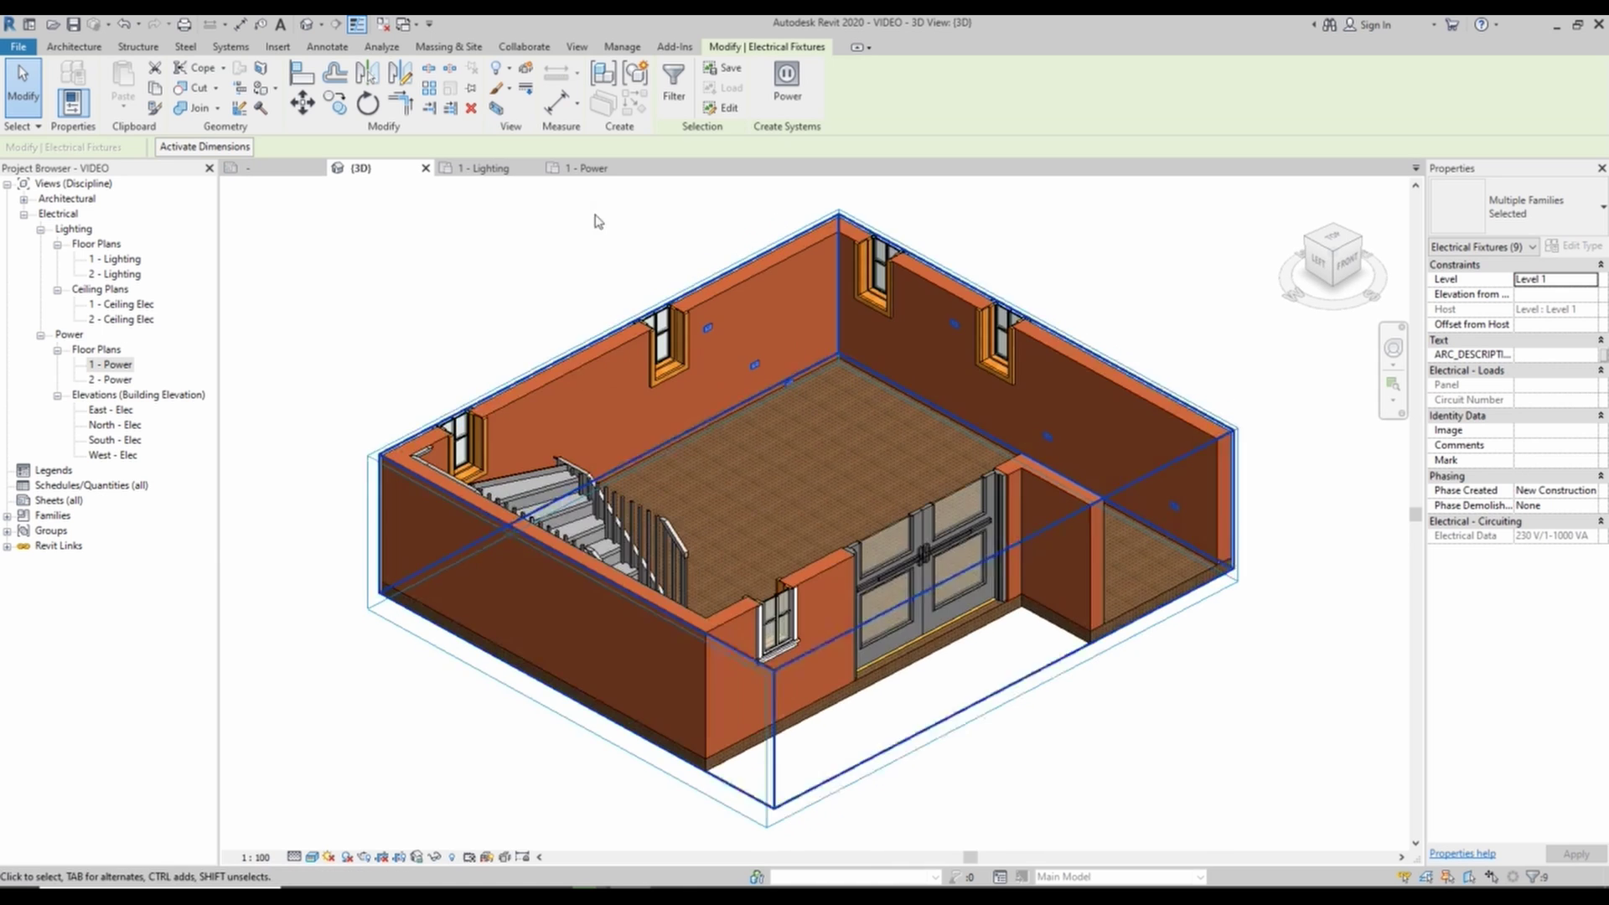
- Copy the ceiling light nearest the stairs on the upper wall about 1000 mm straight down in the 1 - Lighting plan
{"action": "left_click", "coordinate": [486, 167]}
{"action": "middle_click_drag", "start_coordinate": [1010, 450], "coordinate": [1092, 467]}
{"action": "key", "text": "Escape"}
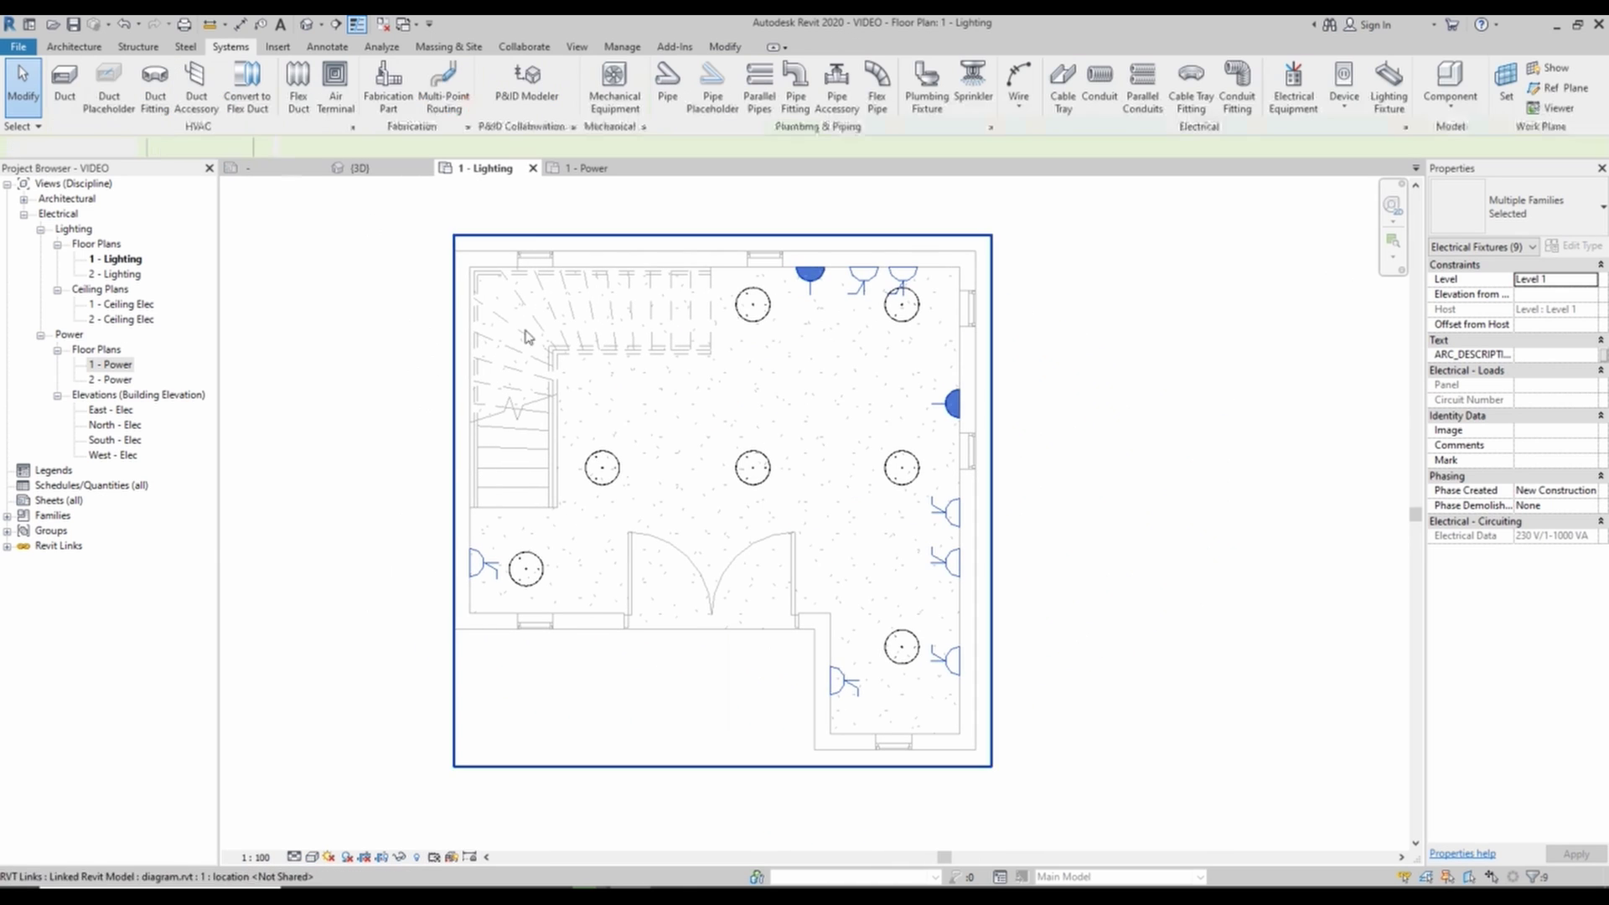
{"action": "left_click", "coordinate": [744, 320]}
{"action": "left_click", "coordinate": [747, 321]}
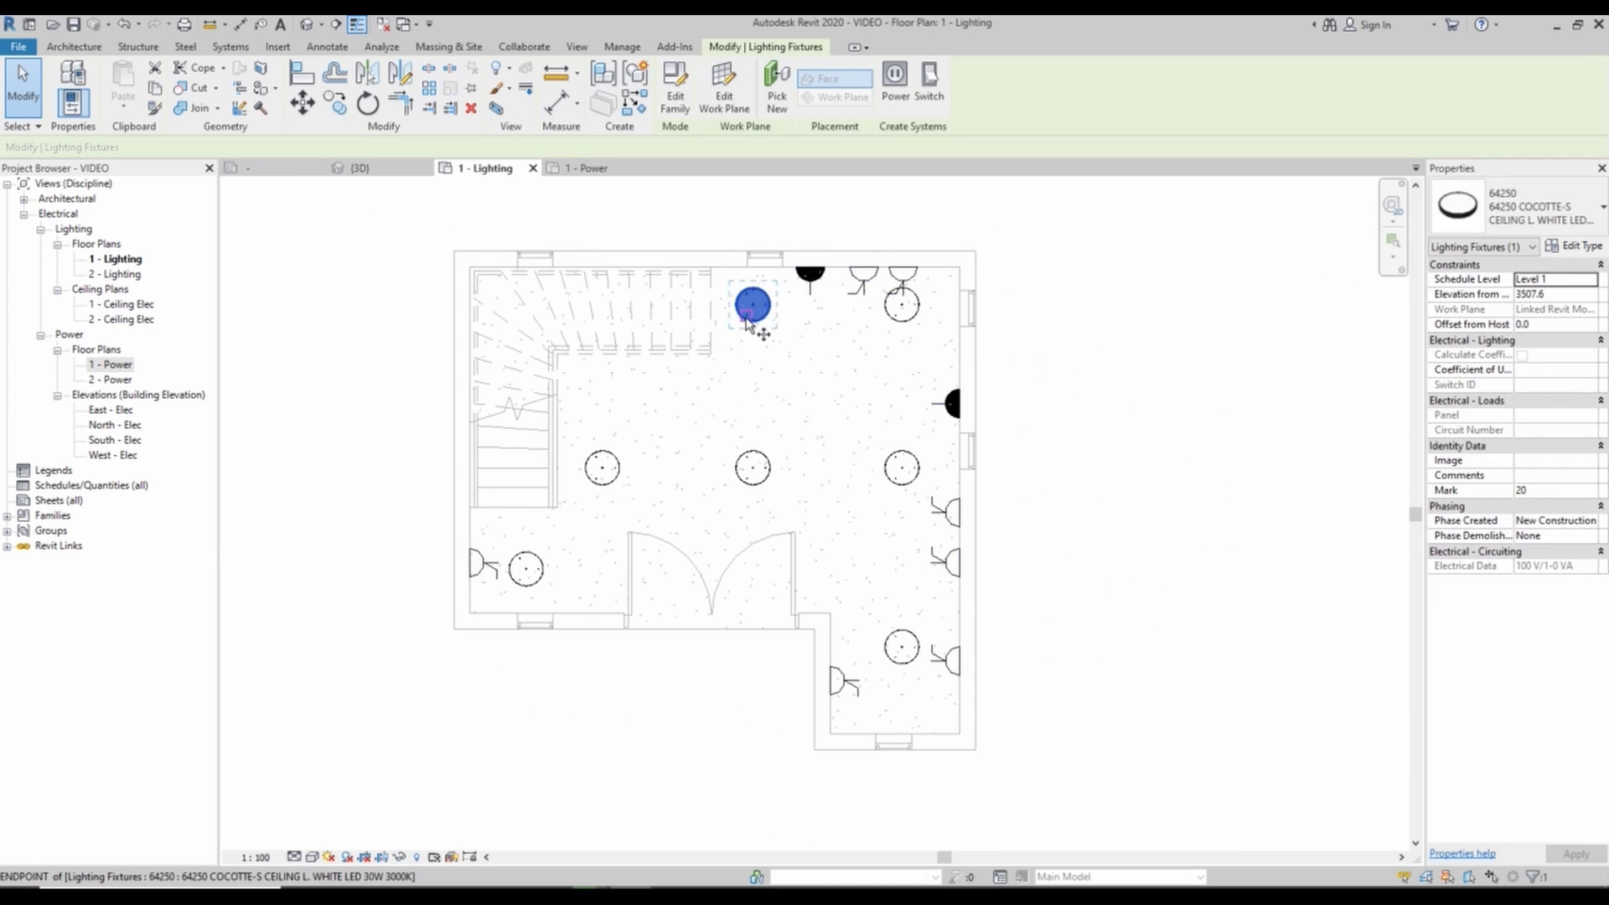
{"action": "key", "text": "c"}
{"action": "key", "text": "c"}
{"action": "left_click", "coordinate": [753, 304]}
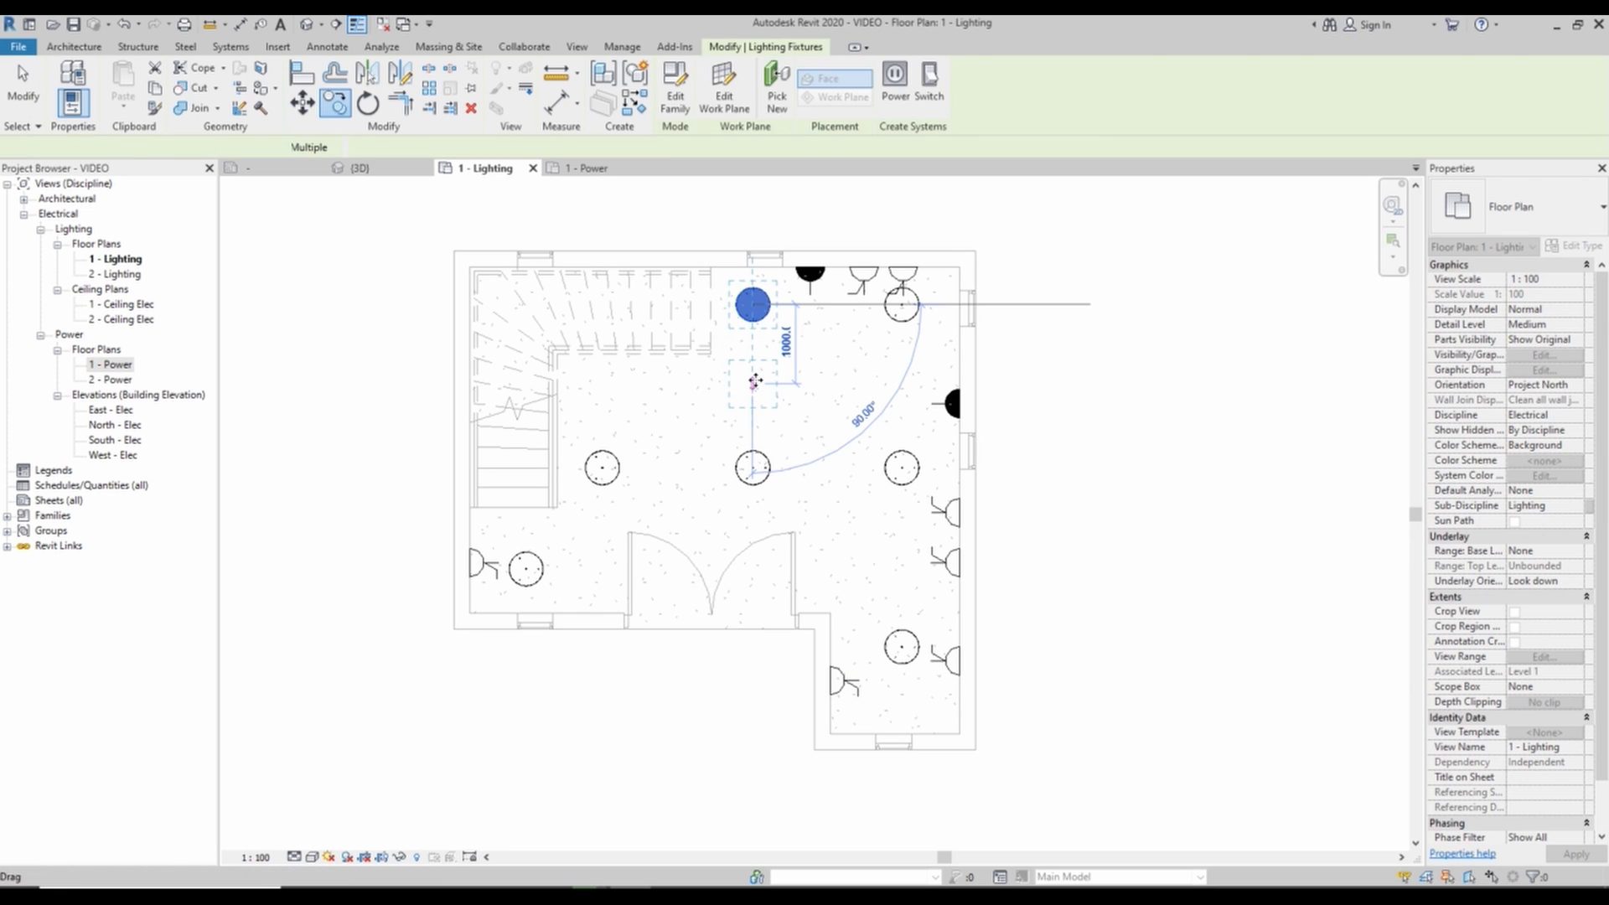
{"action": "left_click", "coordinate": [756, 383]}
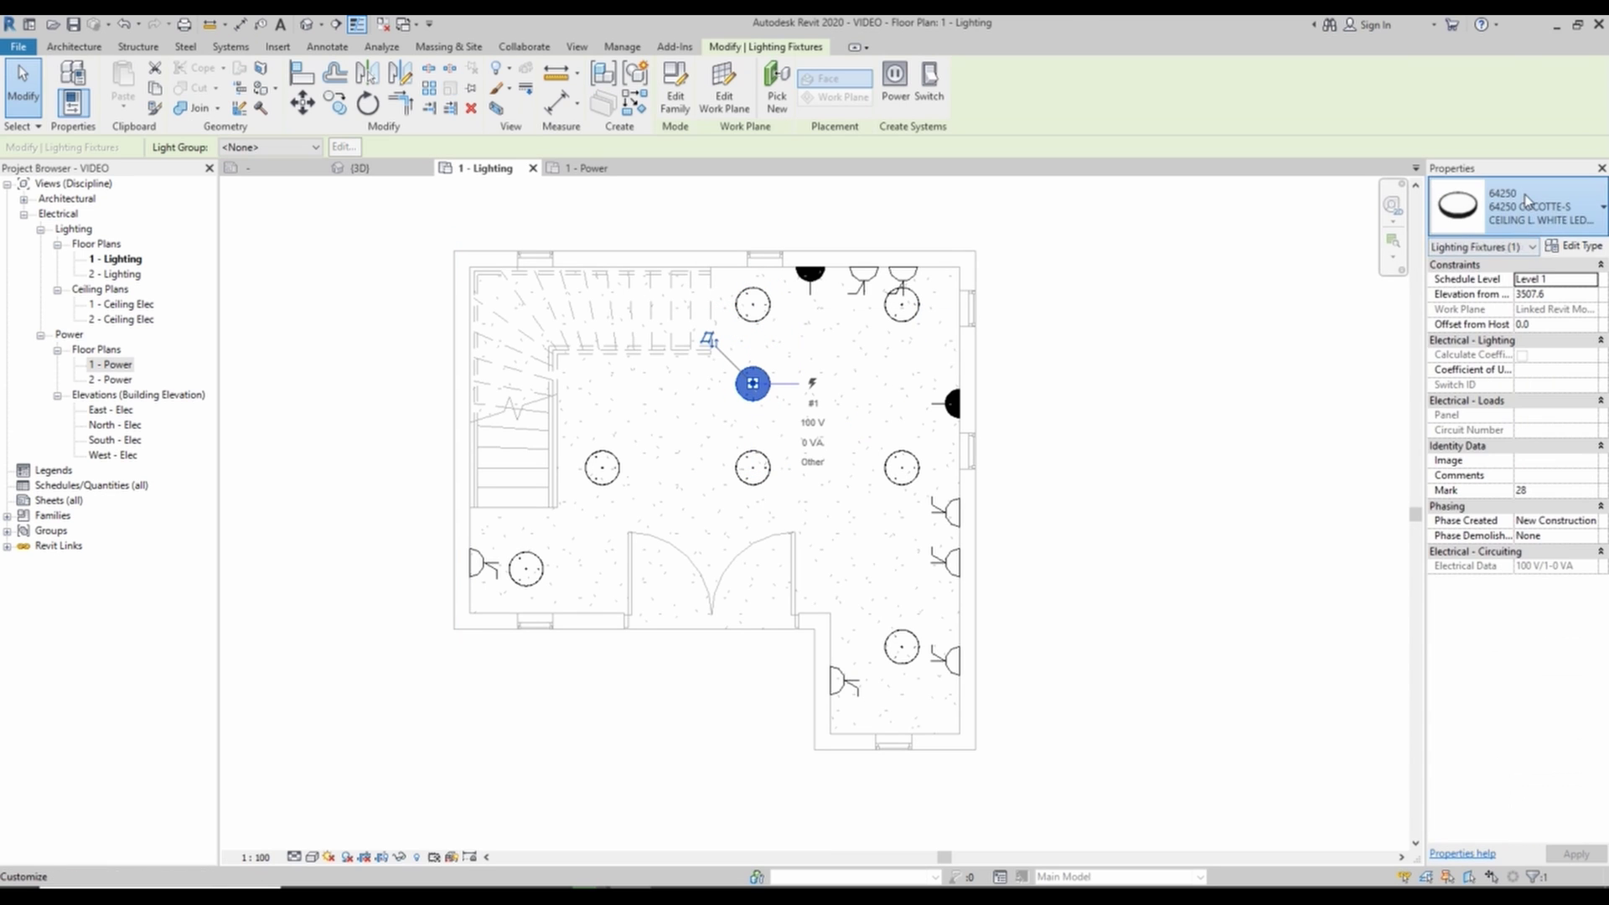
- Try to change the copied ceiling light to type E1 of the ARC_E_LTG_Round LIGHT family
{"action": "left_click", "coordinate": [1517, 208]}
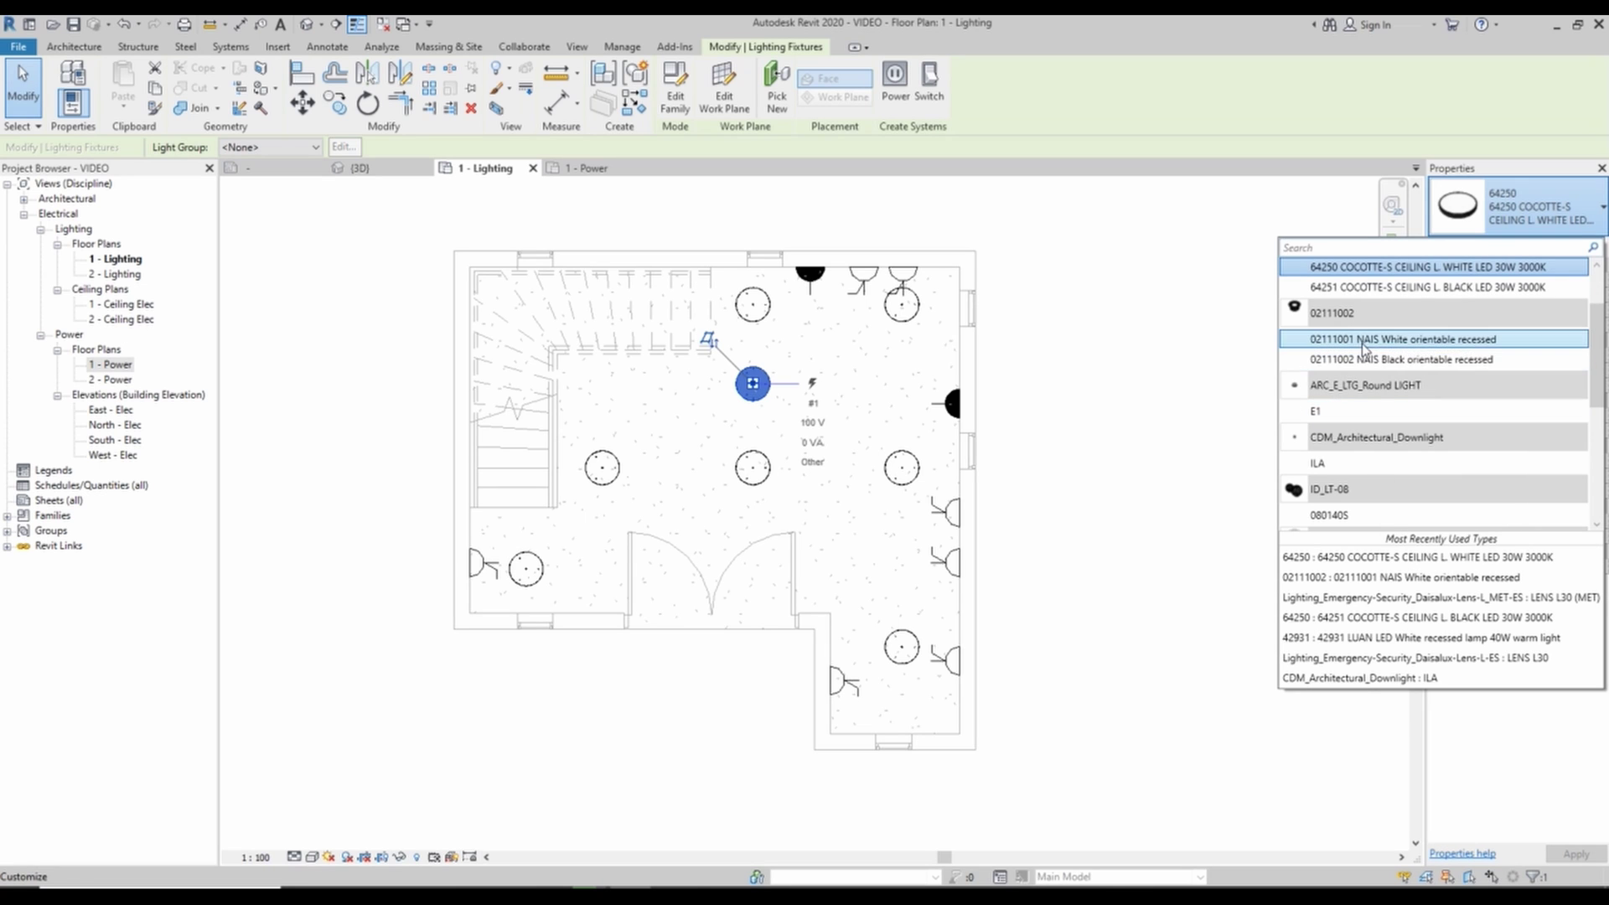
{"action": "left_click", "coordinate": [1340, 411]}
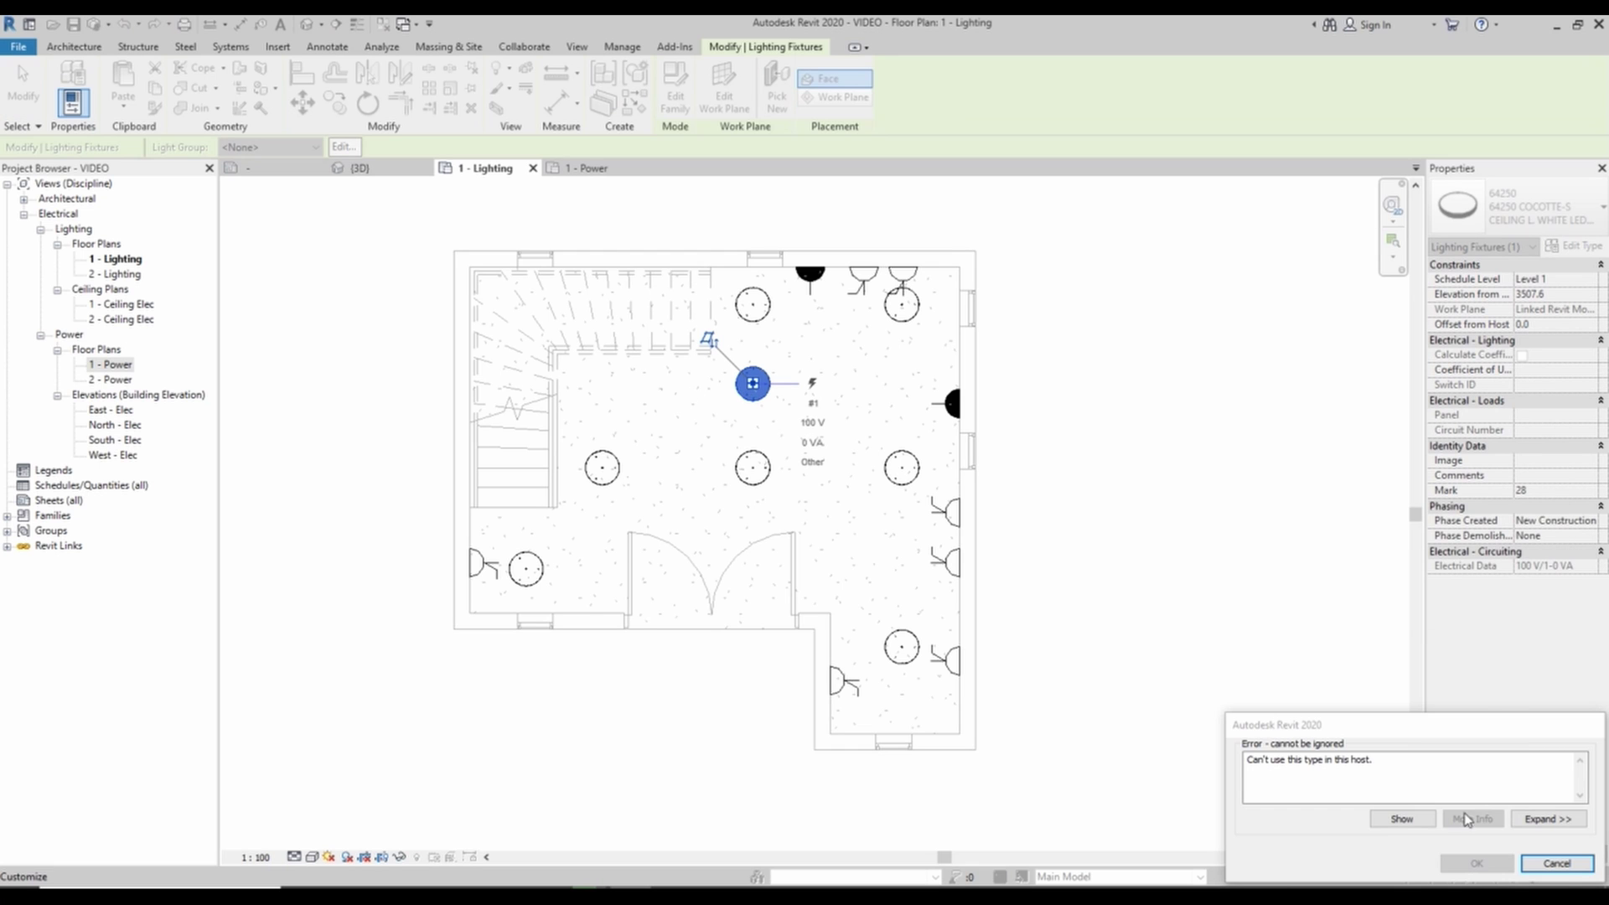
{"action": "left_click", "coordinate": [1556, 863]}
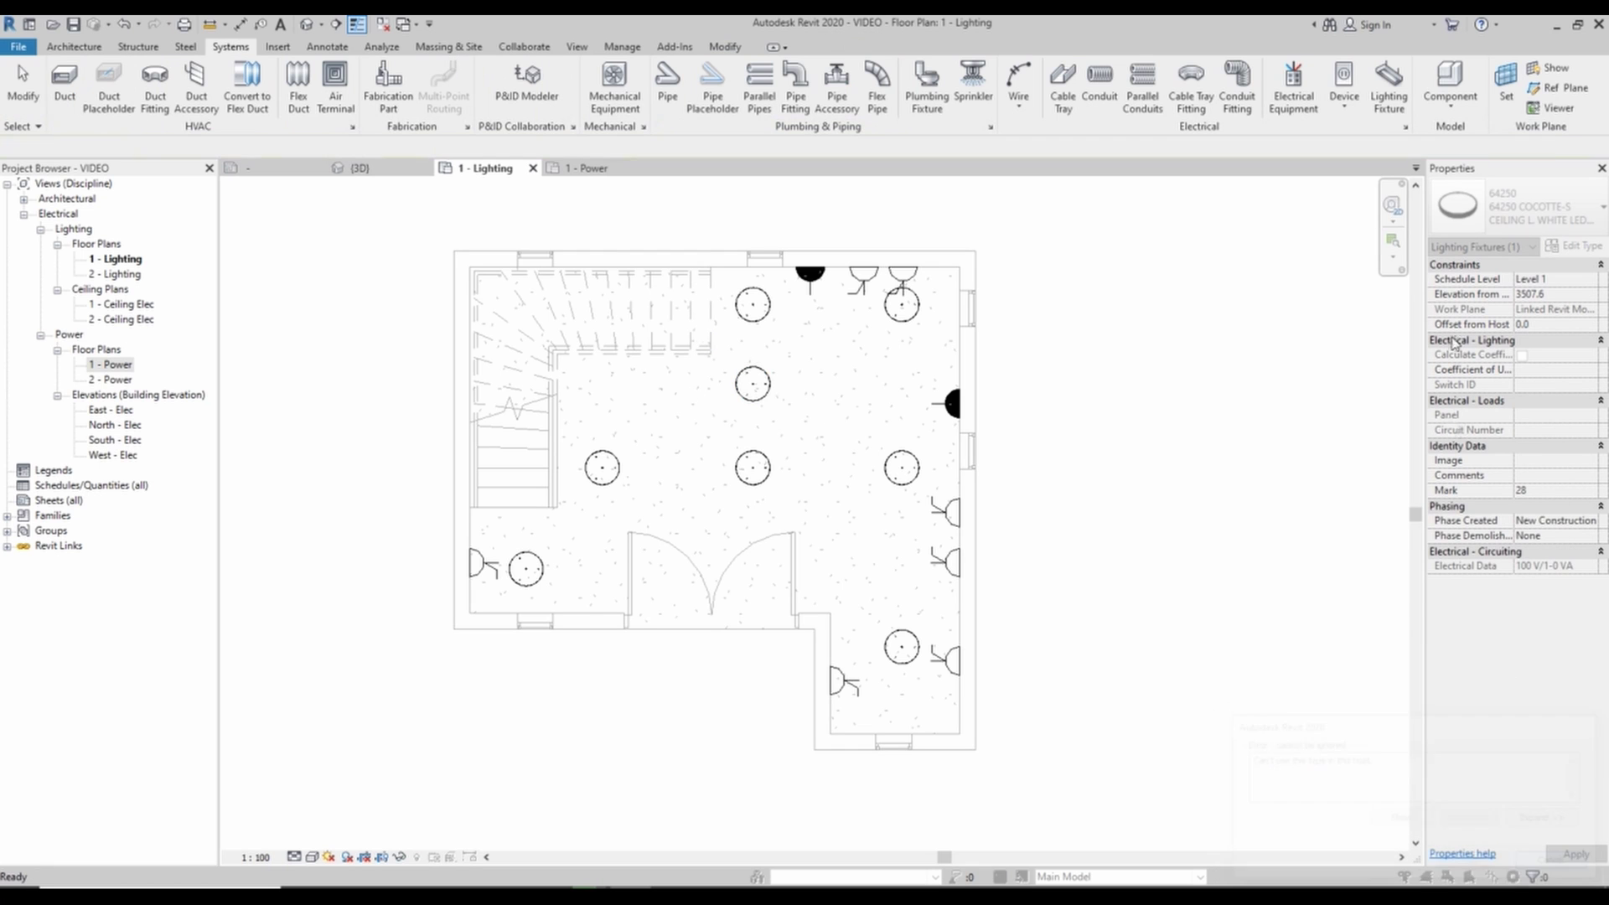
{"action": "left_click", "coordinate": [752, 383]}
{"action": "left_click", "coordinate": [1517, 206]}
{"action": "scroll", "coordinate": [1391, 391], "scroll_direction": "up", "scroll_amount": 2}
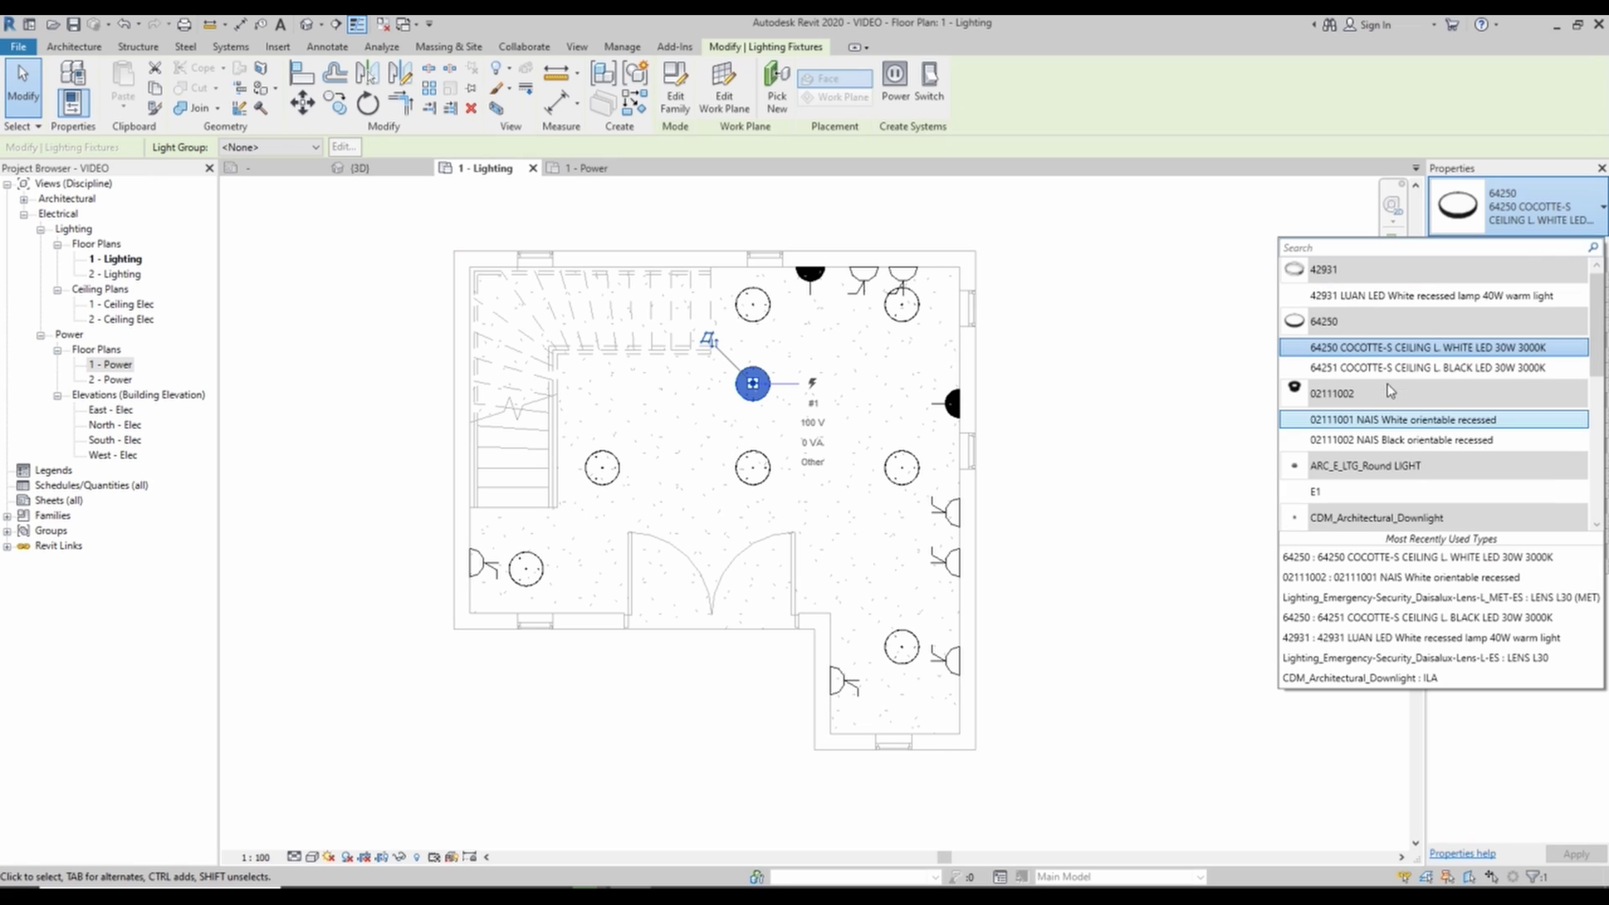
{"action": "left_click", "coordinate": [1337, 491]}
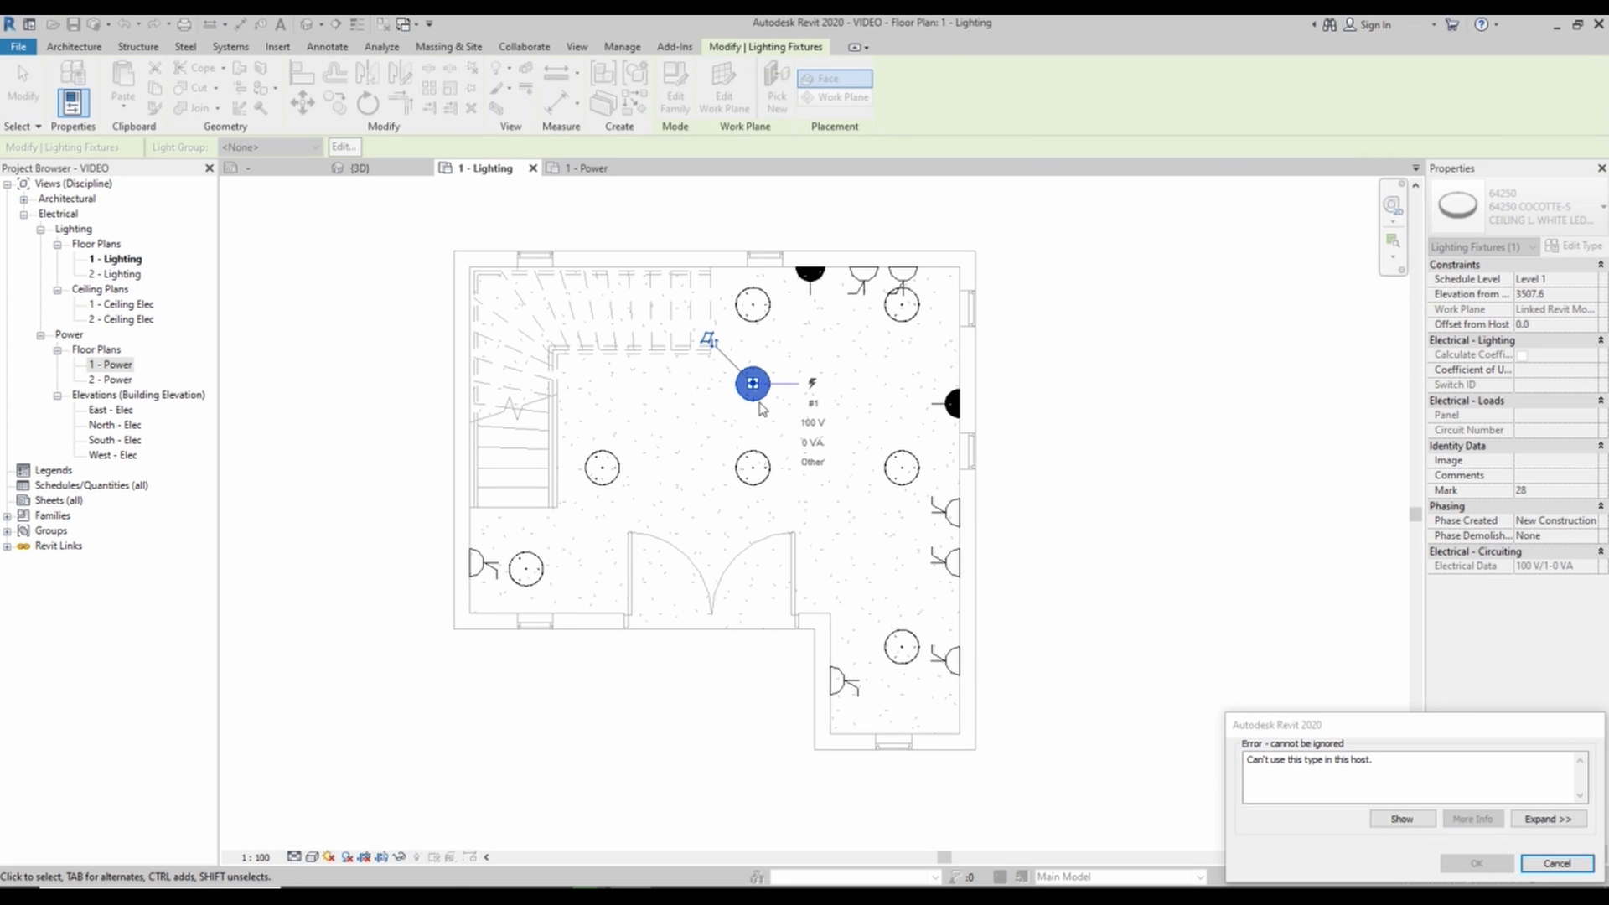
{"action": "left_click", "coordinate": [1556, 863]}
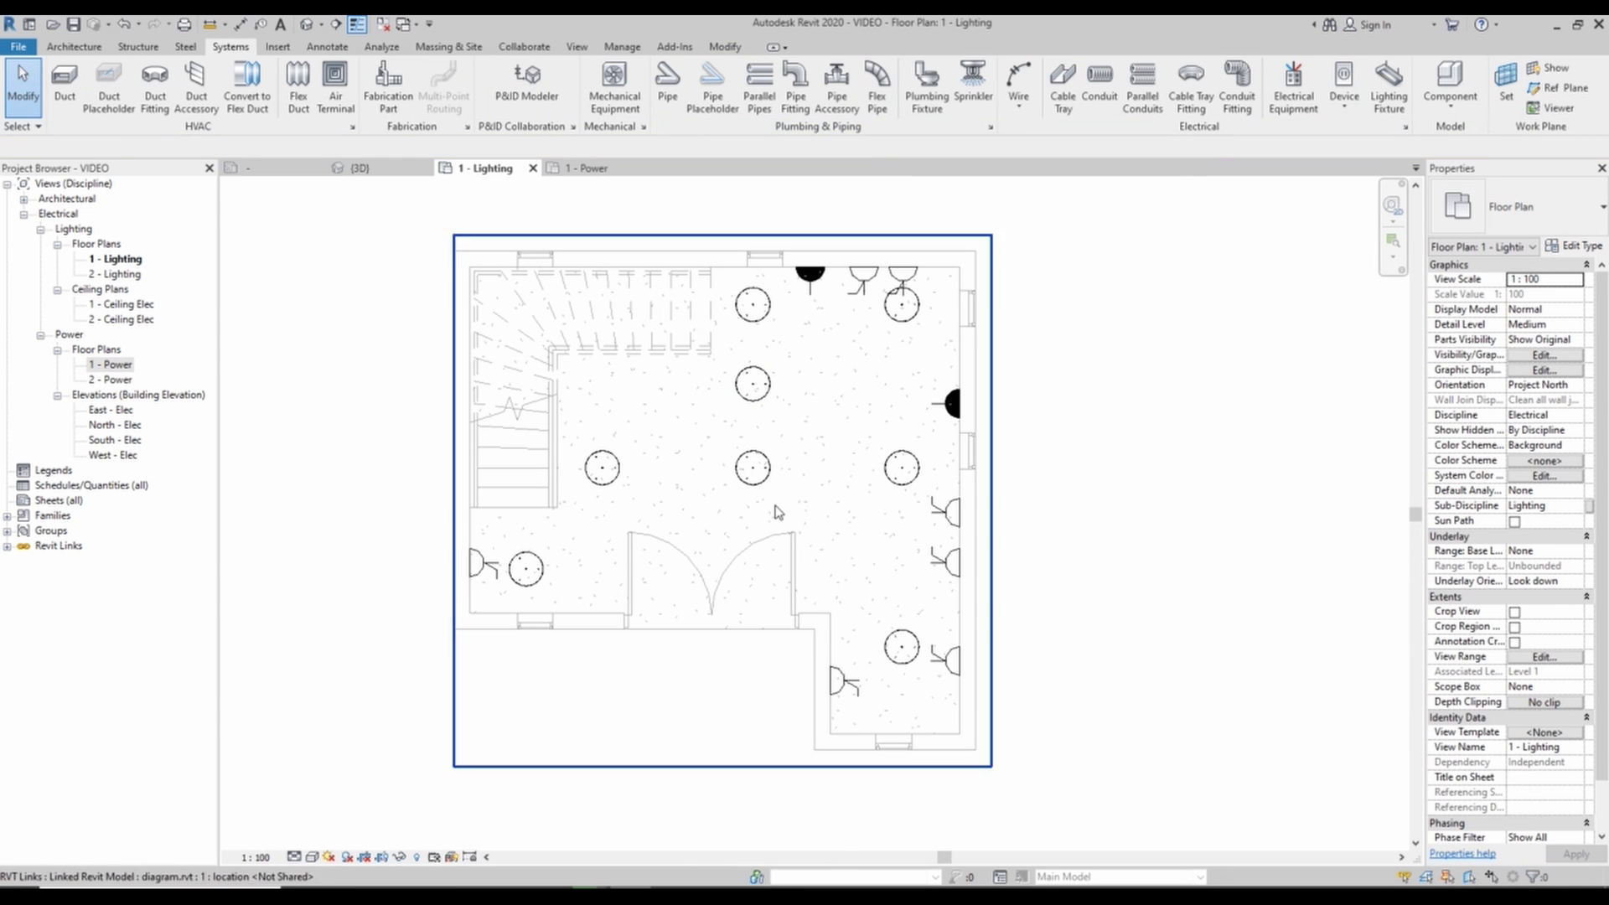
- Delete the copied ceiling light and place a 02111001 NAIS White orientable recessed fixture on the slab face between the two round lights there
{"action": "left_click", "coordinate": [755, 398]}
{"action": "key", "text": "Delete"}
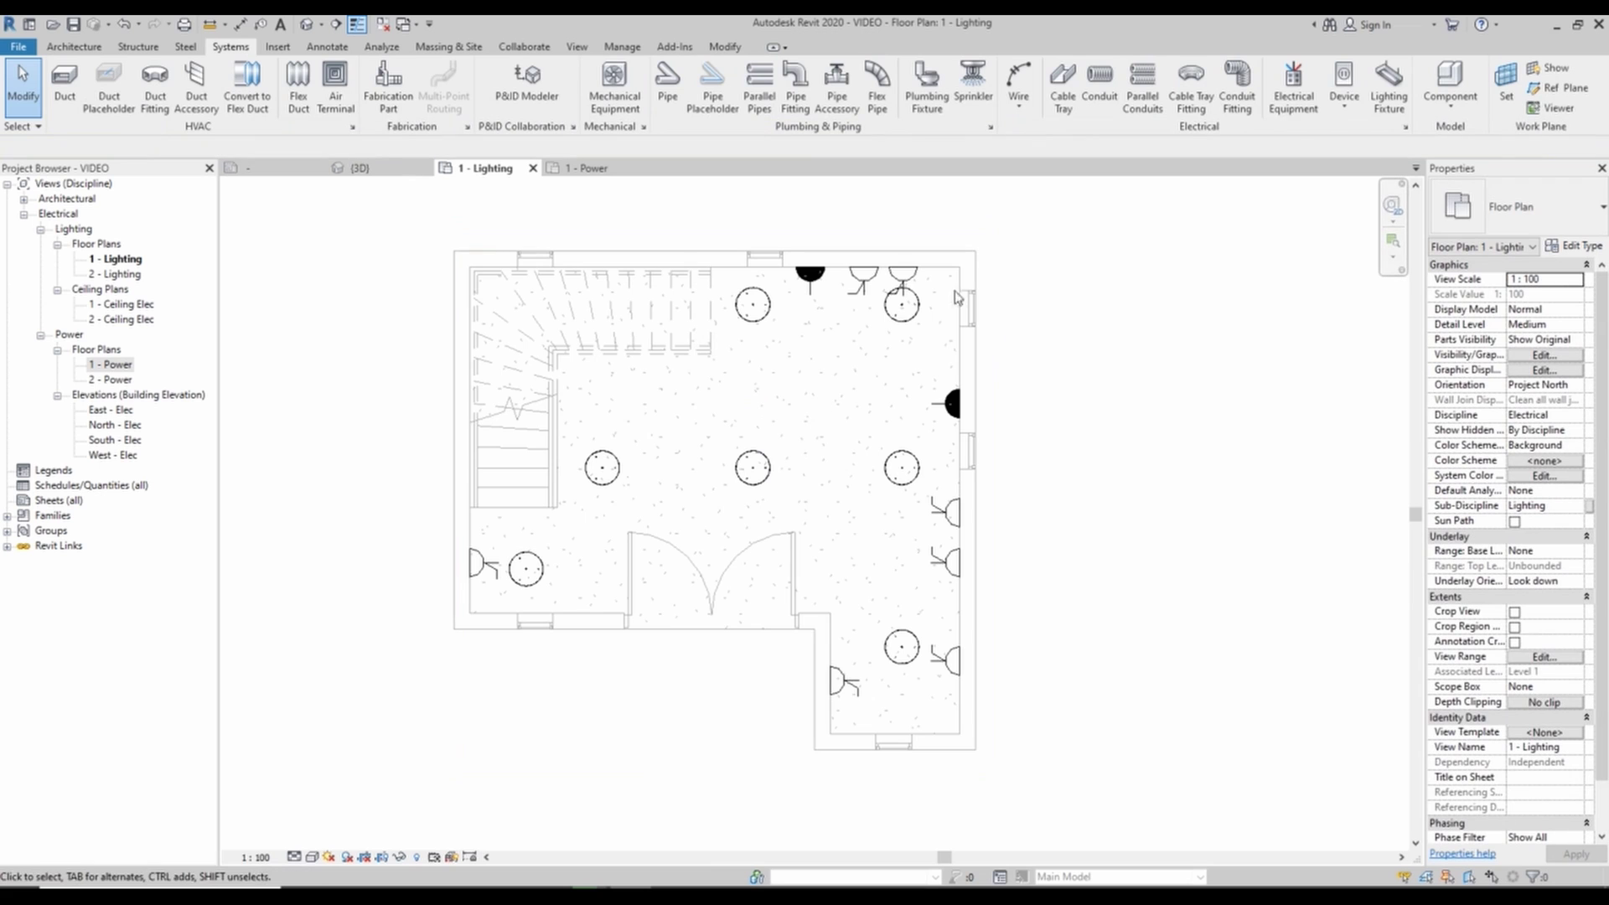
{"action": "left_click", "coordinate": [1389, 92]}
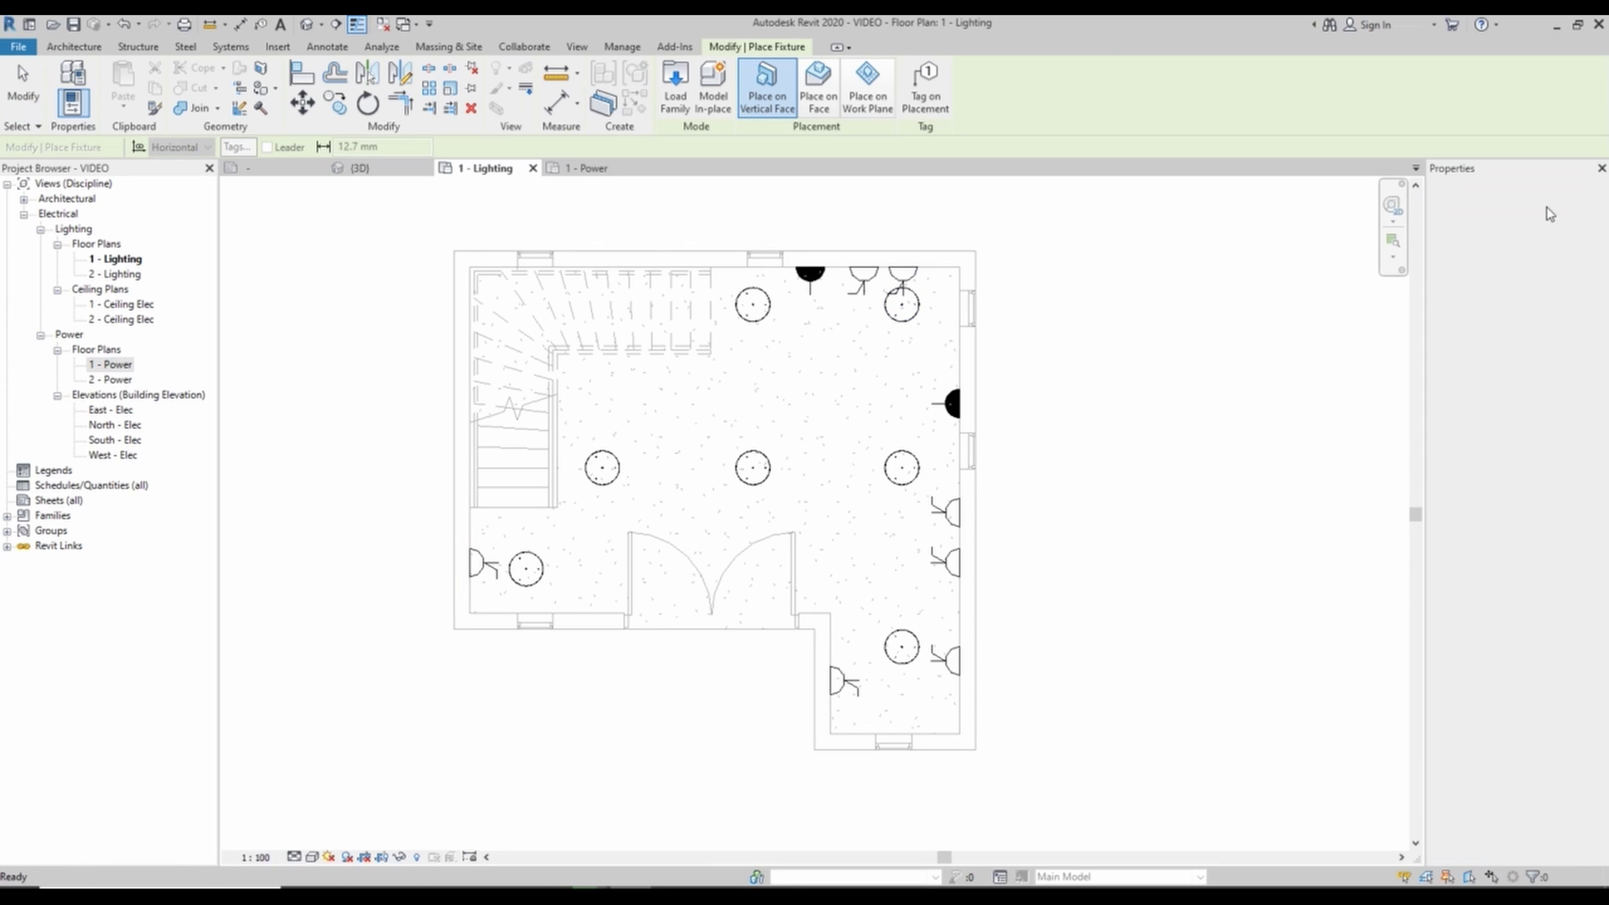
{"action": "left_click", "coordinate": [1517, 210]}
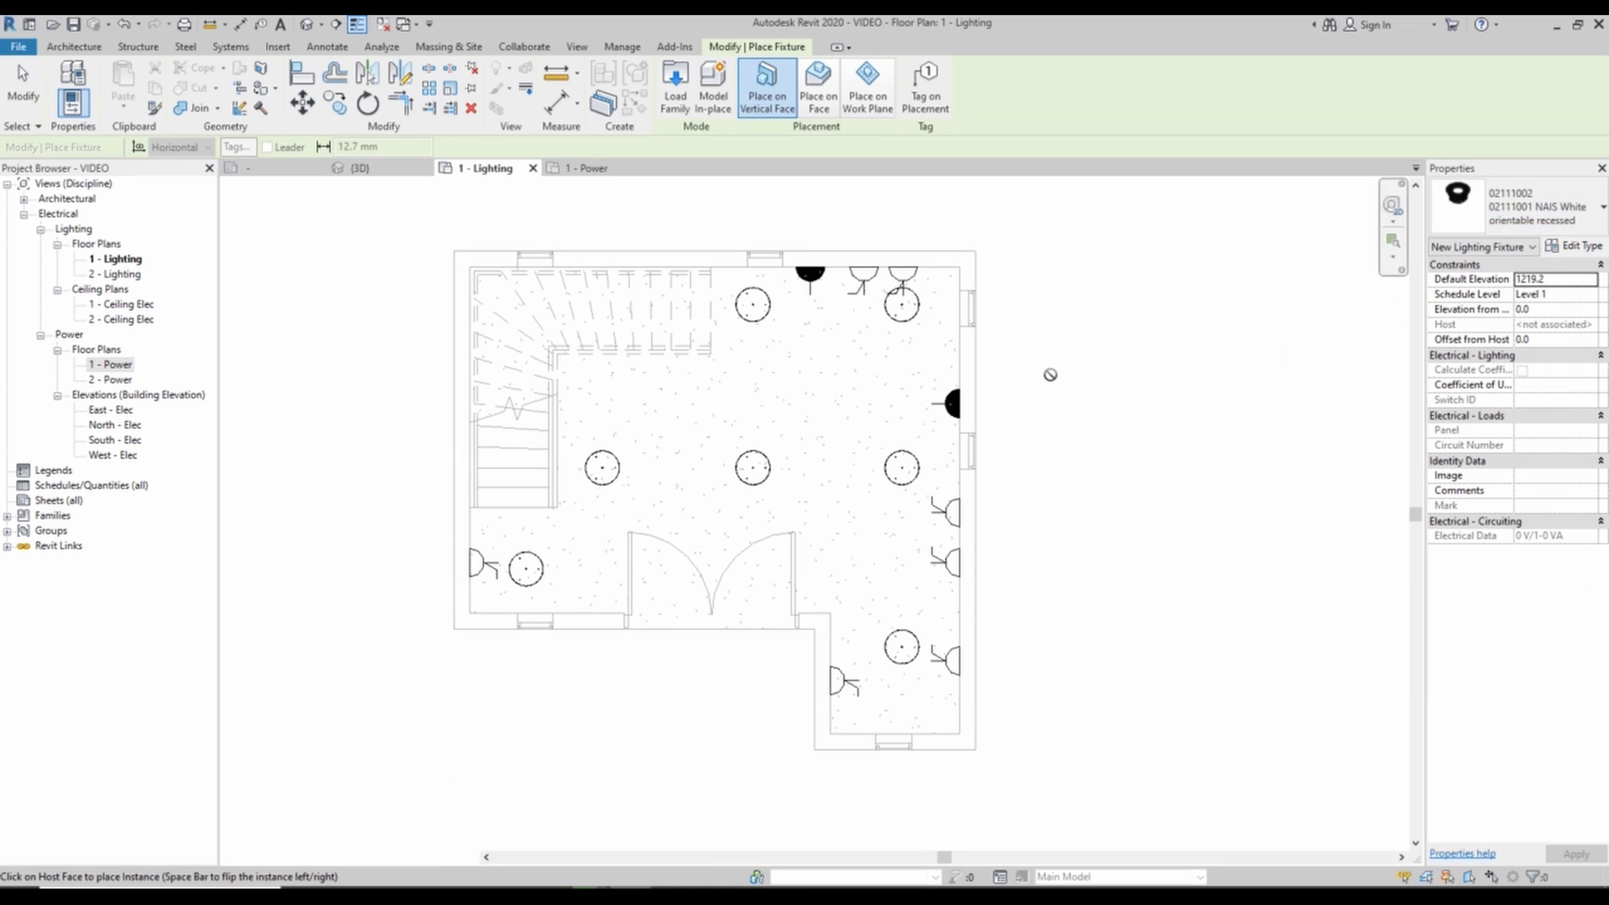
{"action": "left_click", "coordinate": [821, 96]}
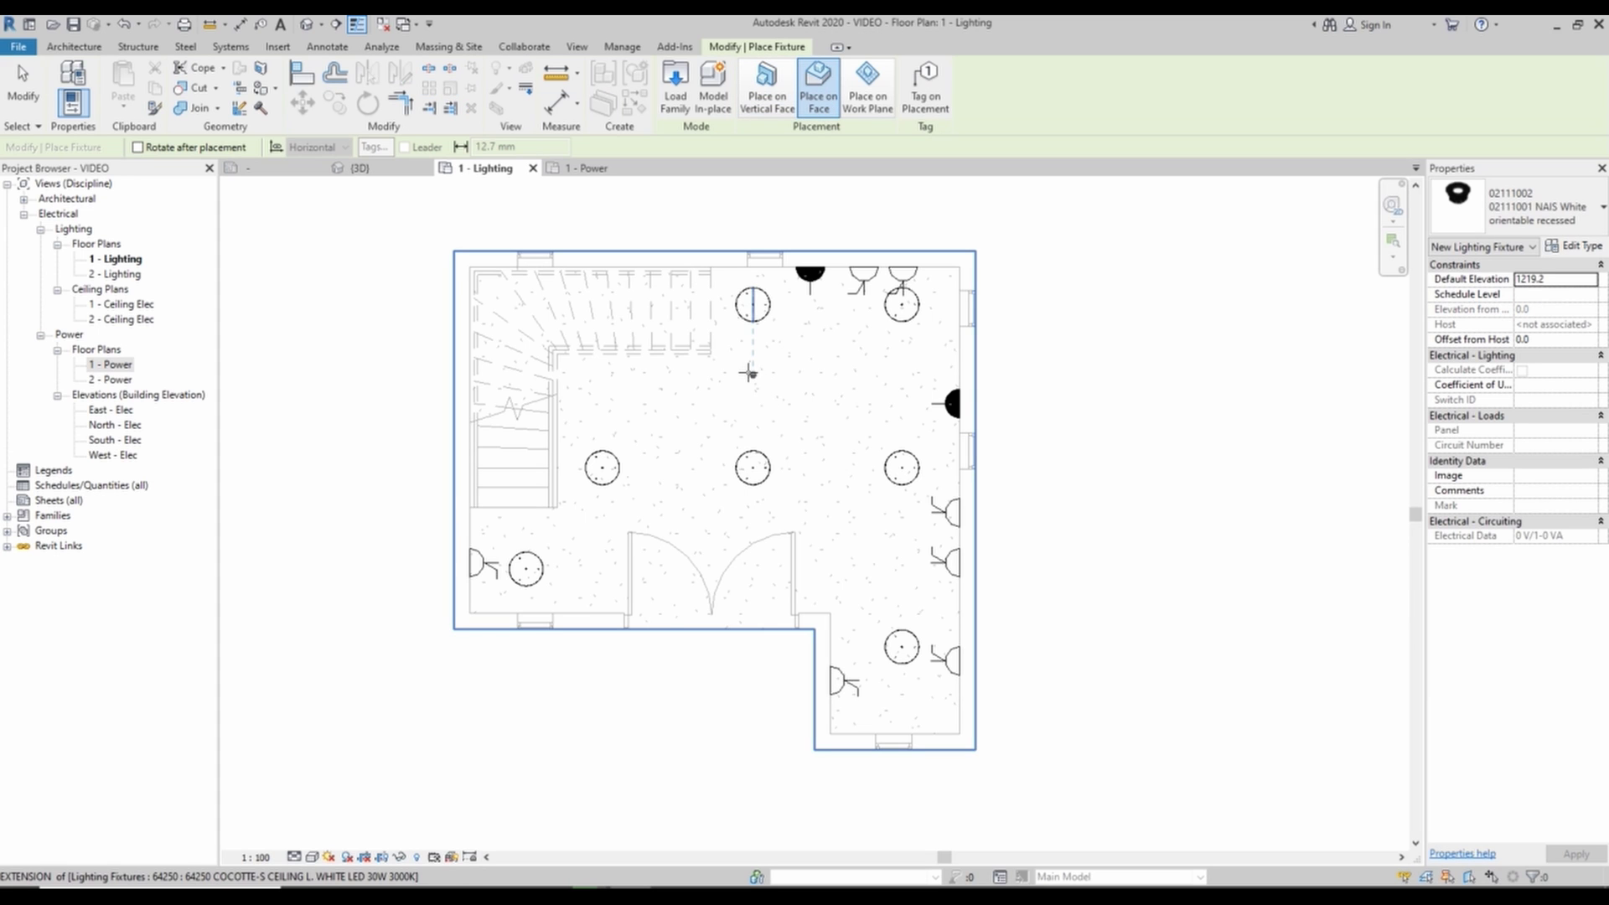
{"action": "key", "text": "Escape"}
{"action": "key", "text": "Escape"}
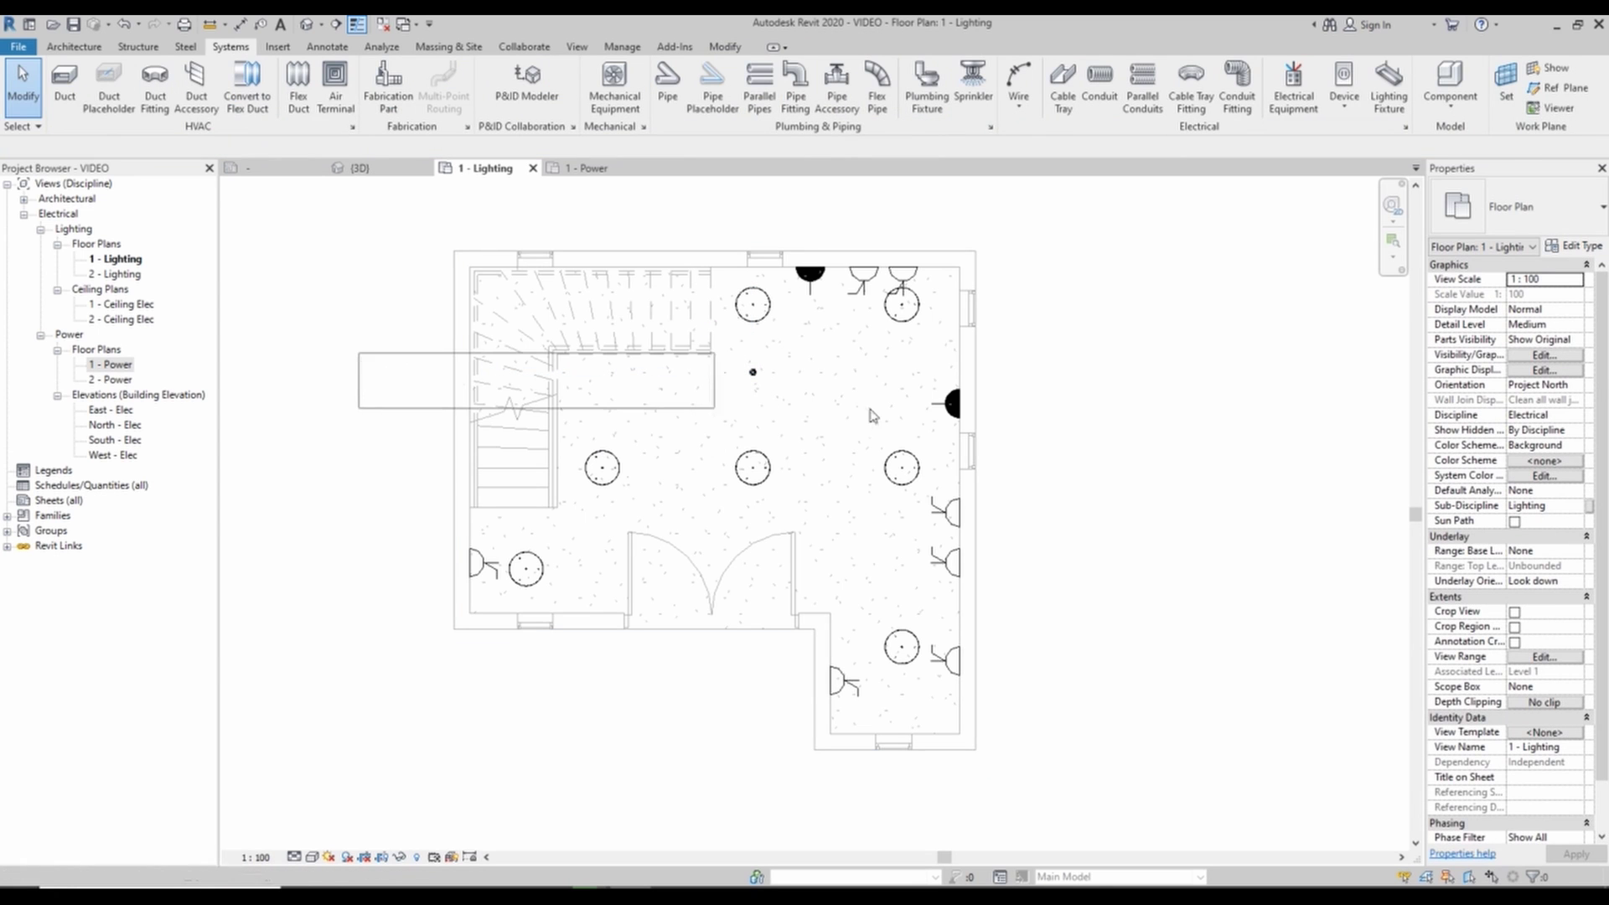
- Show the new recessed fixture in a 3D section box view to check how it sits on its host
{"action": "left_click_drag", "start_coordinate": [1020, 410], "coordinate": [1019, 409]}
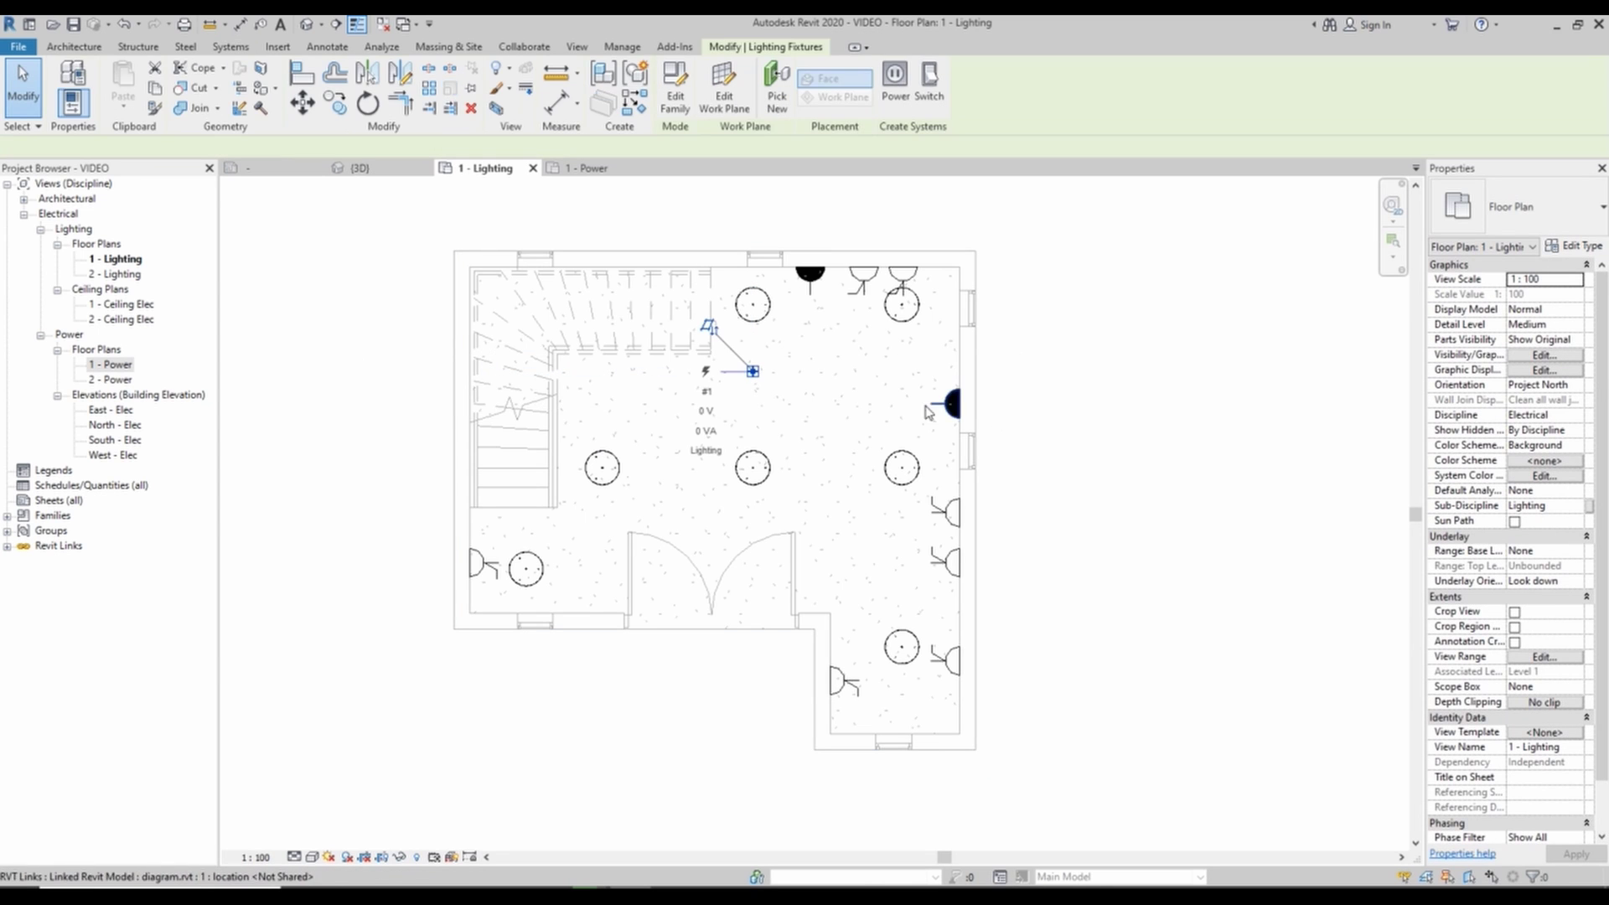
{"action": "left_click", "coordinate": [498, 109]}
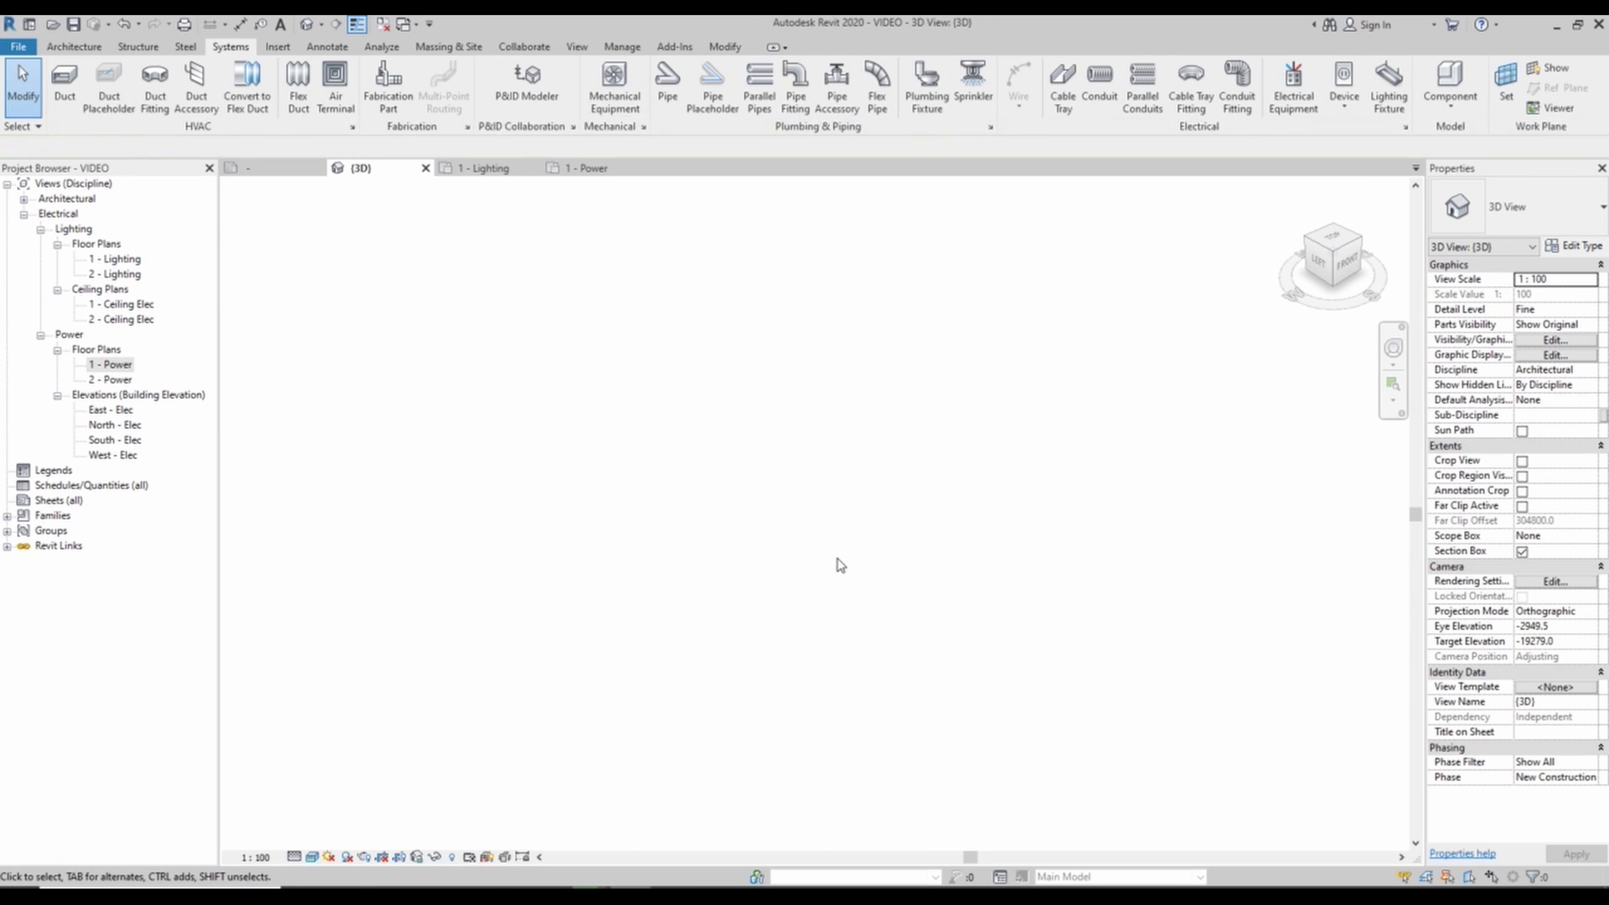